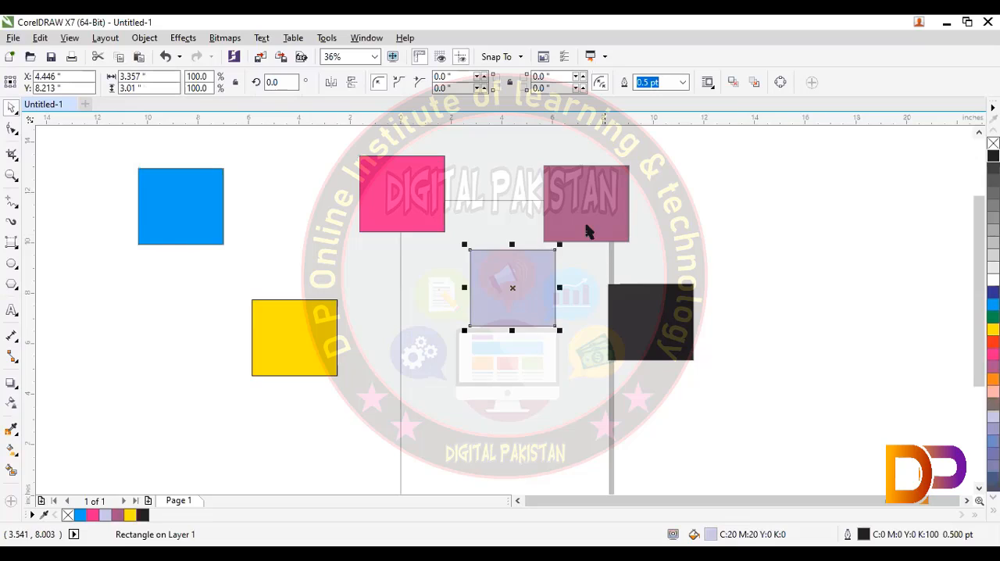
# - Move the purple rectangle above the black one, and shift the yellow and blue rectangles right toward the page
pyautogui.moveTo(587, 226); pyautogui.dragTo(649, 221)
pyautogui.moveTo(306, 343); pyautogui.dragTo(389, 339)
pyautogui.moveTo(215, 208); pyautogui.dragTo(251, 226)
pyautogui.moveTo(198, 190); pyautogui.dragTo(278, 209)
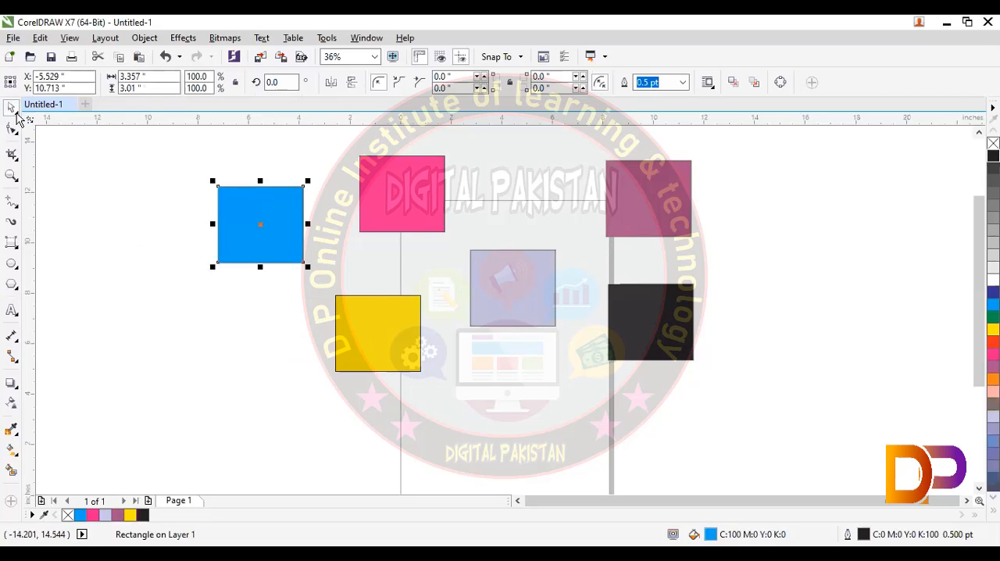
# - With the Freehand Pick tool, lasso the yellow rectangle, and lasso the pink and lavender pair and shift it slightly up and right
pyautogui.click(15, 112)
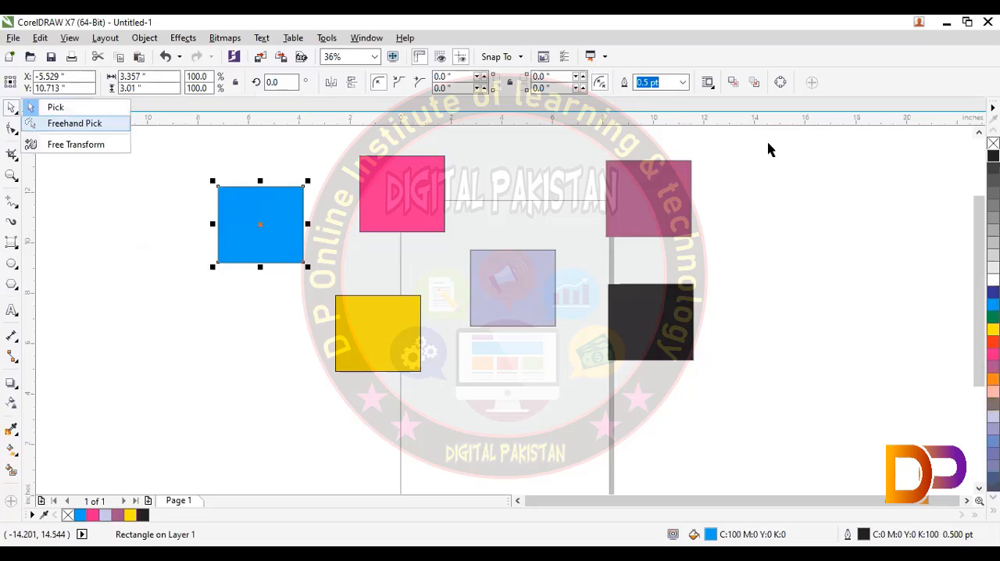
pyautogui.moveTo(752, 147)
pyautogui.mouseDown()
pyautogui.moveTo(763, 222)
pyautogui.moveTo(457, 241)
pyautogui.moveTo(403, 145)
pyautogui.moveTo(284, 178)
pyautogui.moveTo(250, 364)
pyautogui.moveTo(276, 471)
pyautogui.moveTo(380, 466)
pyautogui.moveTo(437, 480)
pyautogui.mouseUp()
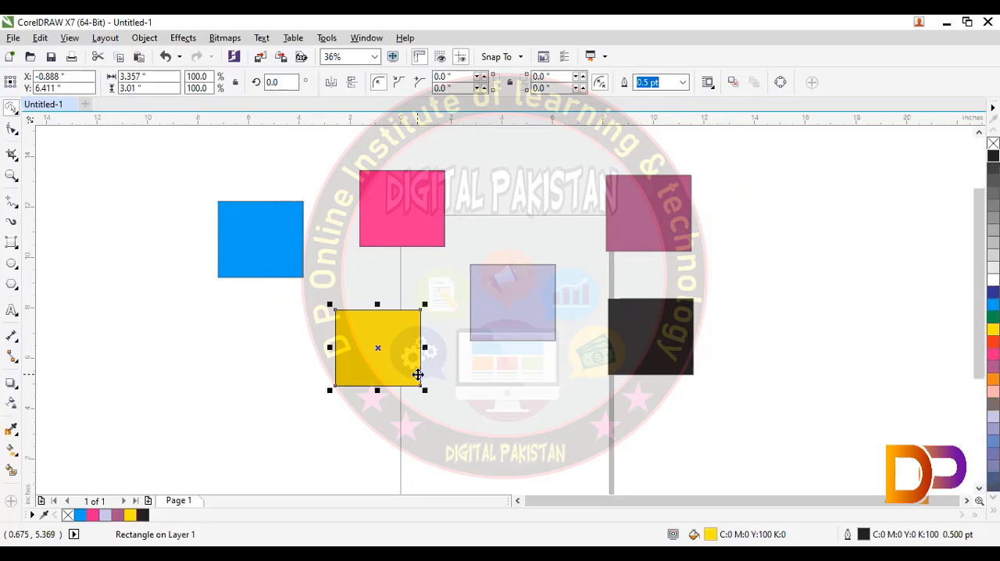
pyautogui.moveTo(741, 229)
pyautogui.mouseDown()
pyautogui.moveTo(710, 159)
pyautogui.moveTo(609, 309)
pyautogui.moveTo(492, 134)
pyautogui.moveTo(710, 205)
pyautogui.moveTo(714, 333)
pyautogui.moveTo(749, 336)
pyautogui.mouseUp()
pyautogui.moveTo(594, 303)
pyautogui.mouseDown()
pyautogui.moveTo(572, 295)
pyautogui.moveTo(626, 329)
pyautogui.moveTo(591, 437)
pyautogui.moveTo(303, 350)
pyautogui.moveTo(246, 211)
pyautogui.moveTo(572, 194)
pyautogui.mouseUp()
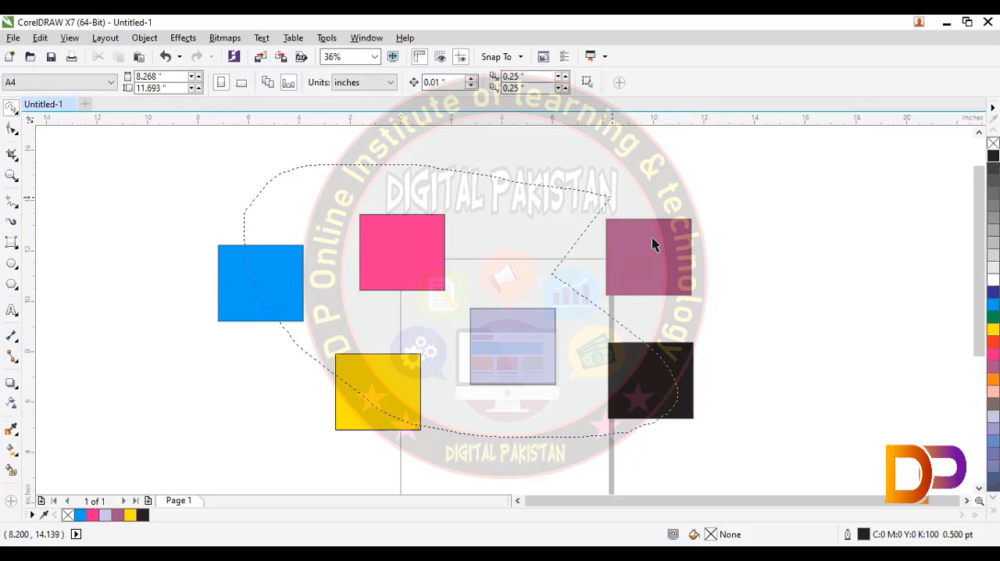
pyautogui.moveTo(652, 238)
pyautogui.mouseDown()
pyautogui.moveTo(679, 296)
pyautogui.moveTo(681, 370)
pyautogui.moveTo(633, 472)
pyautogui.mouseUp()
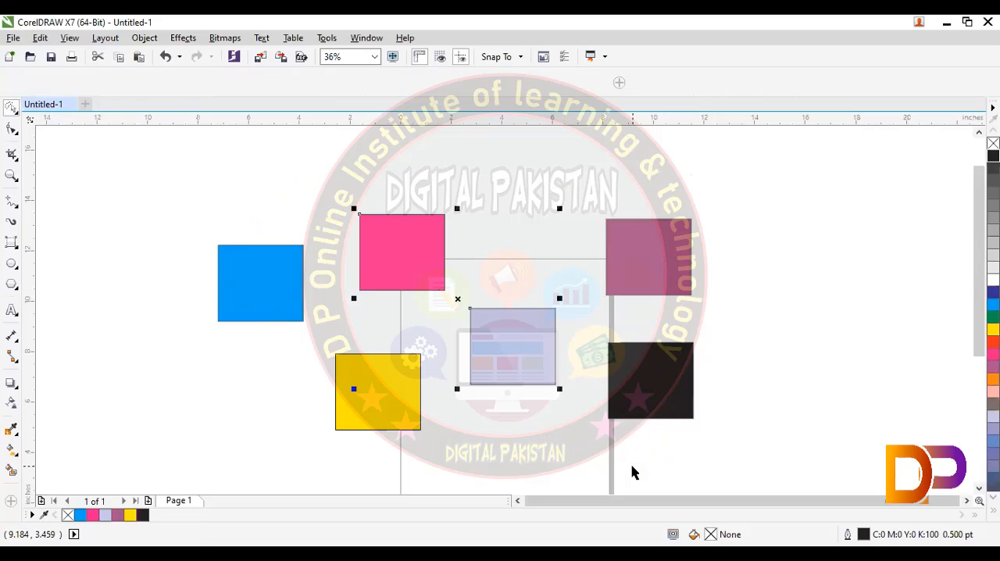
pyautogui.moveTo(507, 357); pyautogui.dragTo(513, 350)
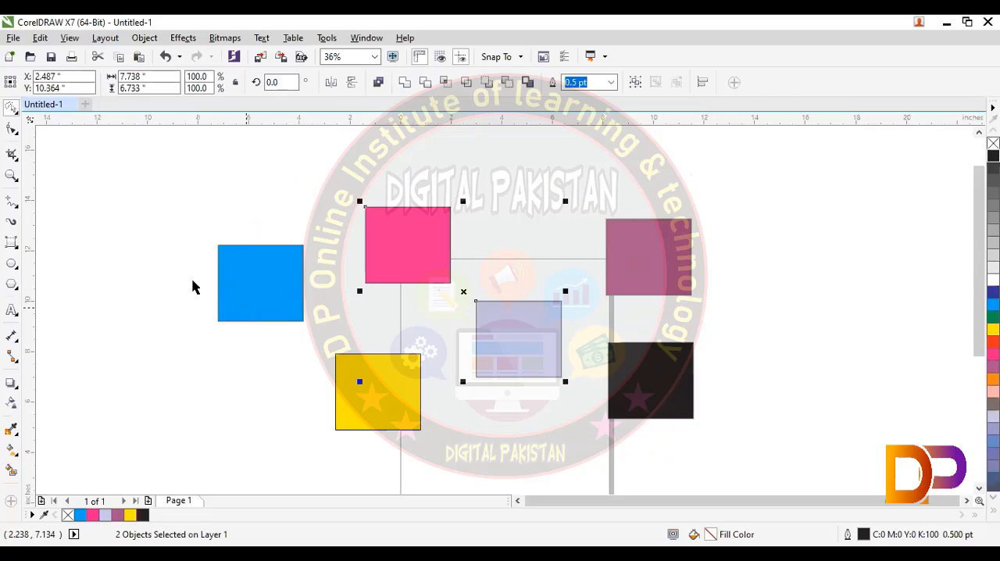
pyautogui.press('Escape')
# - Scale the blue rectangle with Free Transform to about 4.11 by 4.19 inches and move it up beside the pink one
pyautogui.click(16, 111)
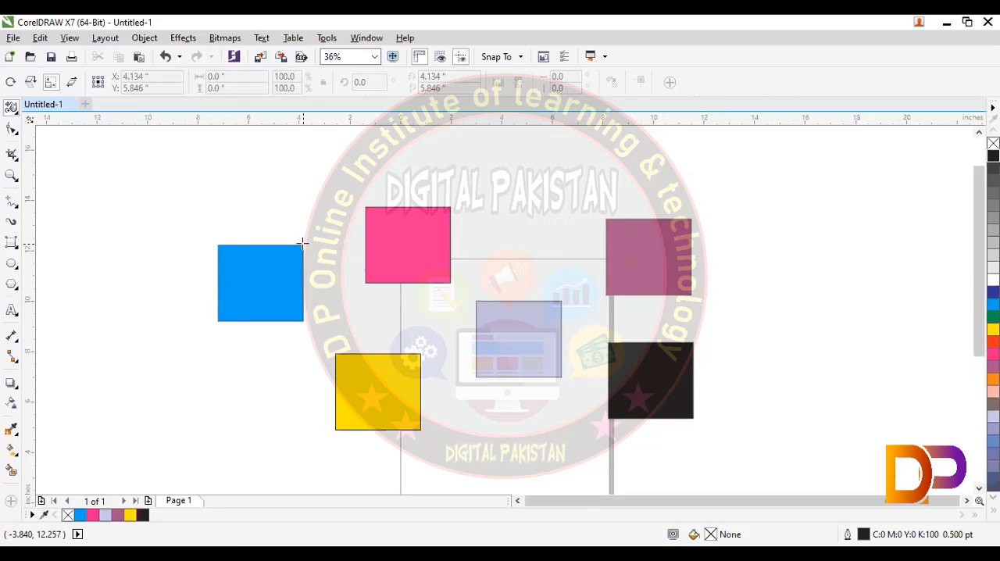
pyautogui.moveTo(302, 244); pyautogui.dragTo(277, 225)
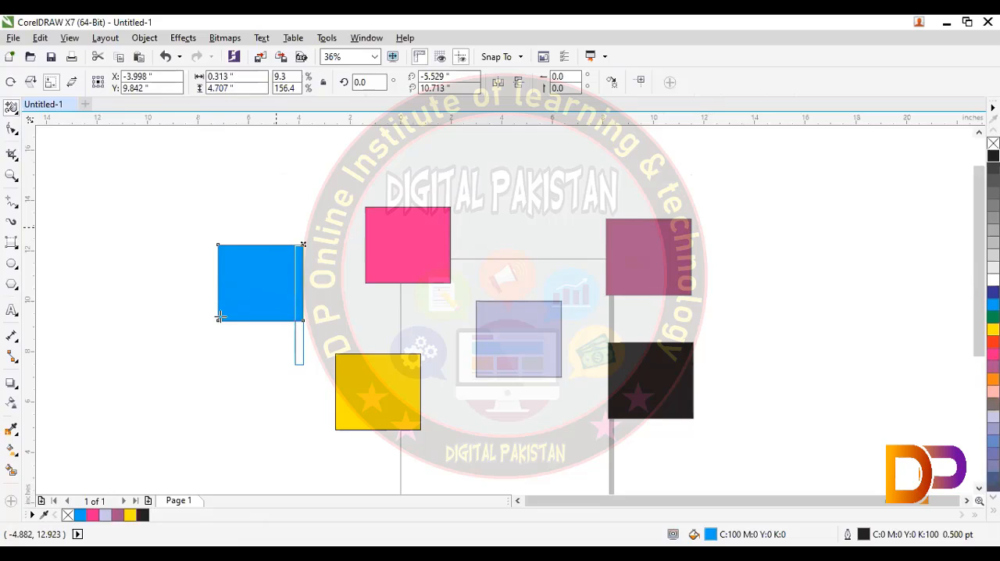
pyautogui.moveTo(220, 315); pyautogui.dragTo(220, 316)
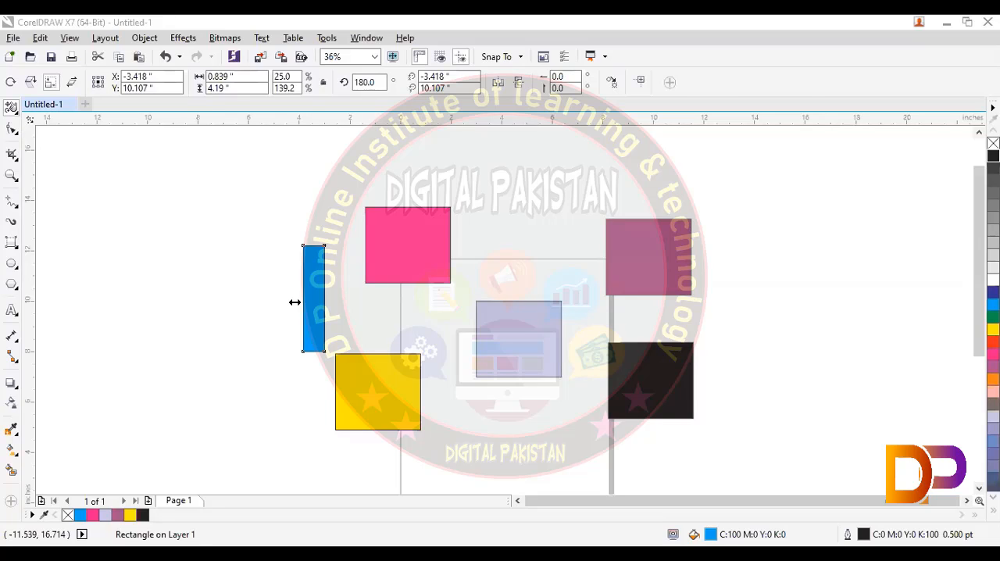
pyautogui.moveTo(295, 302); pyautogui.dragTo(270, 232)
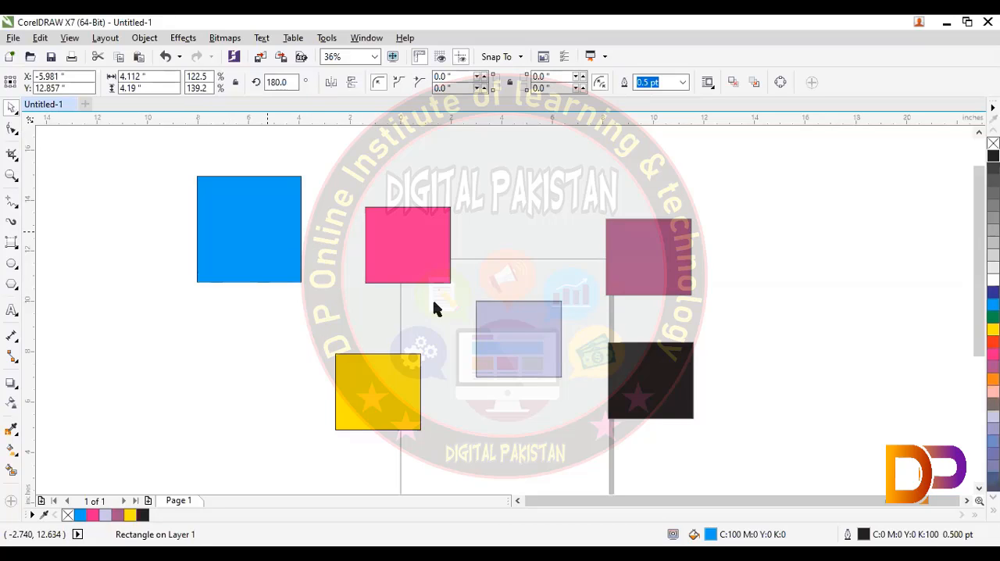
# - Select all six rectangles together, move them off the page to the upper left, and deselect them
pyautogui.scroll(1, 418, 319)
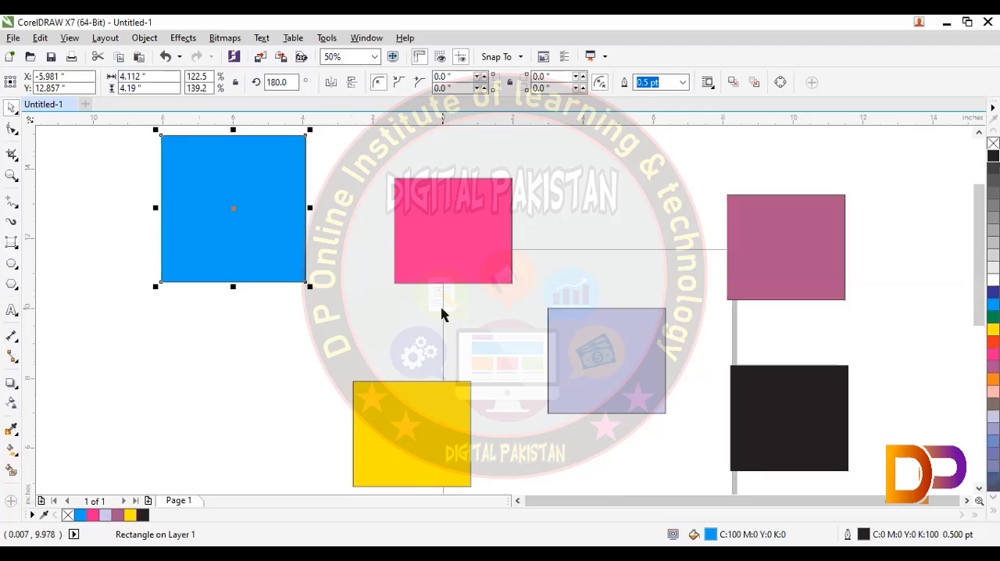
pyautogui.scroll(-2, 442, 314)
pyautogui.scroll(-2, 442, 314)
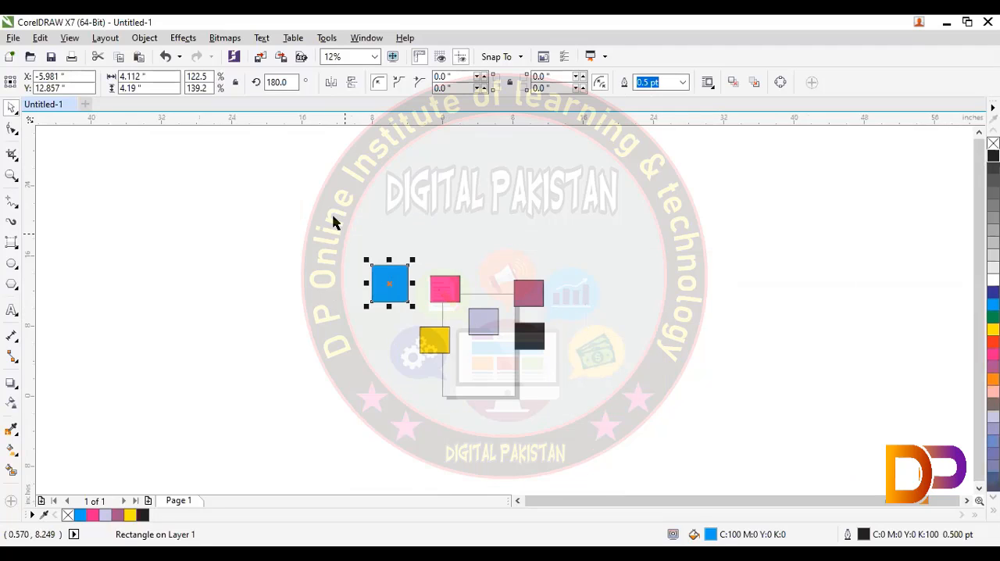
pyautogui.moveTo(335, 219); pyautogui.dragTo(642, 426)
pyautogui.moveTo(457, 309); pyautogui.dragTo(247, 262)
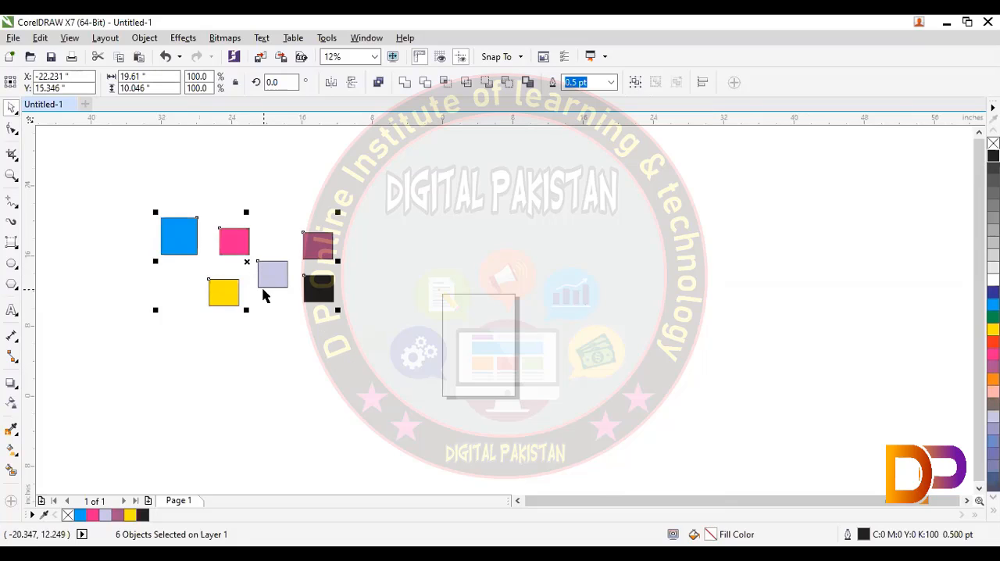
pyautogui.scroll(-2, 264, 290)
pyautogui.click(307, 311)
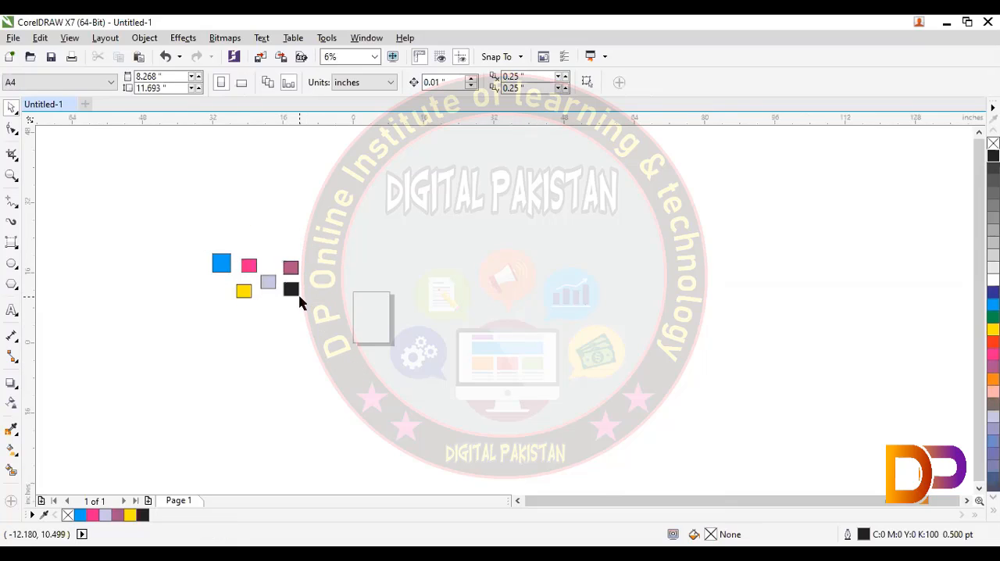
# - Move the black rectangle onto the page, centred at about X 3.55 and Y 6.95 inches
pyautogui.moveTo(295, 292); pyautogui.dragTo(387, 324)
pyautogui.scroll(4, 397, 416)
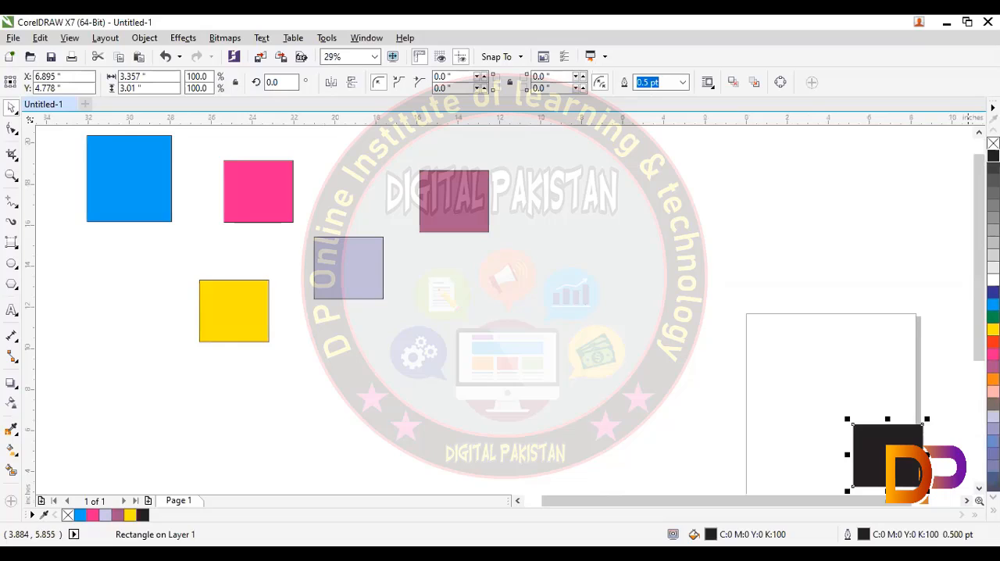
pyautogui.moveTo(860, 458); pyautogui.dragTo(770, 396)
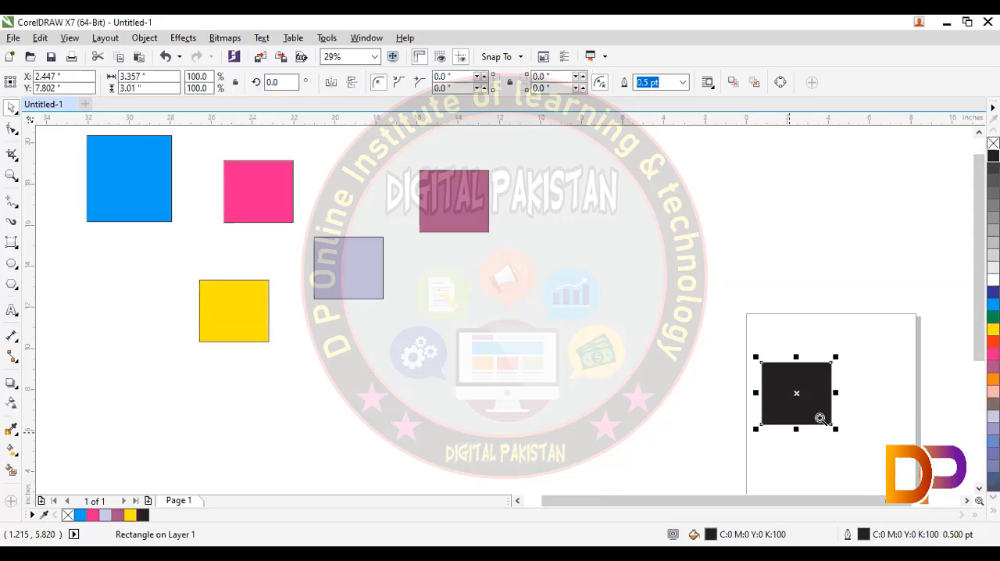
pyautogui.scroll(1, 828, 415)
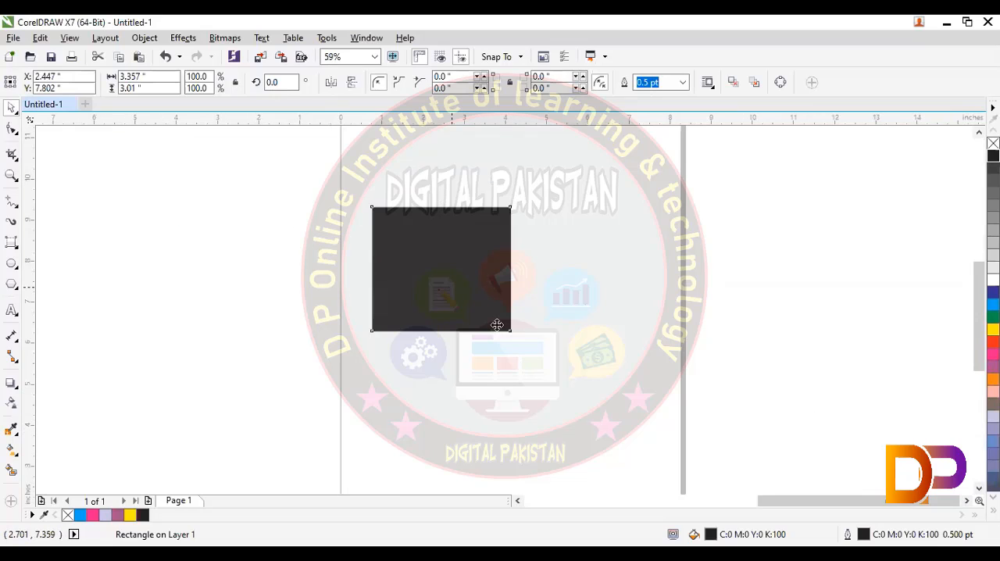
pyautogui.moveTo(496, 323); pyautogui.dragTo(541, 359)
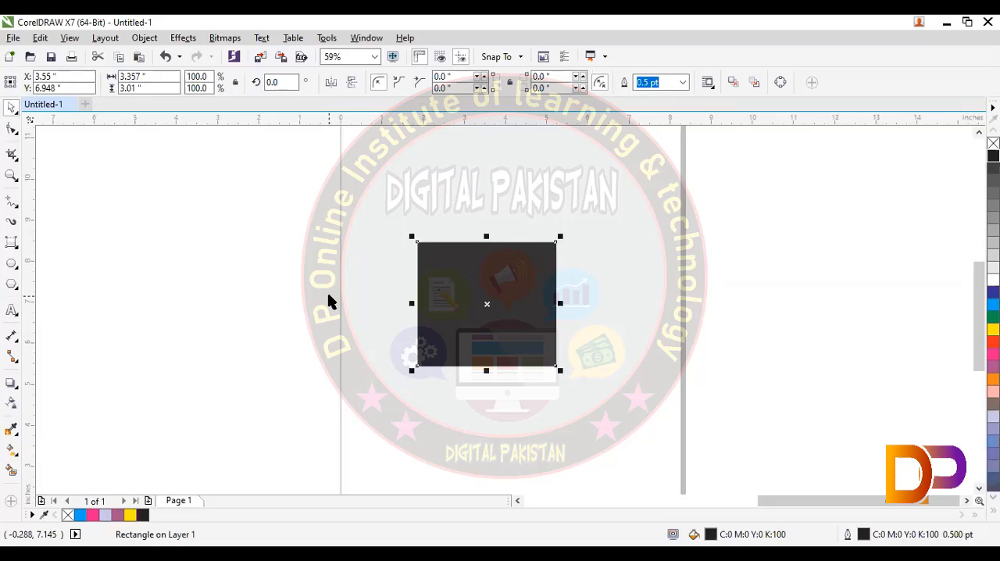
# - Select the five remaining off-page rectangles together, move them to the page around the black one, and deselect them
pyautogui.scroll(-6, 328, 301)
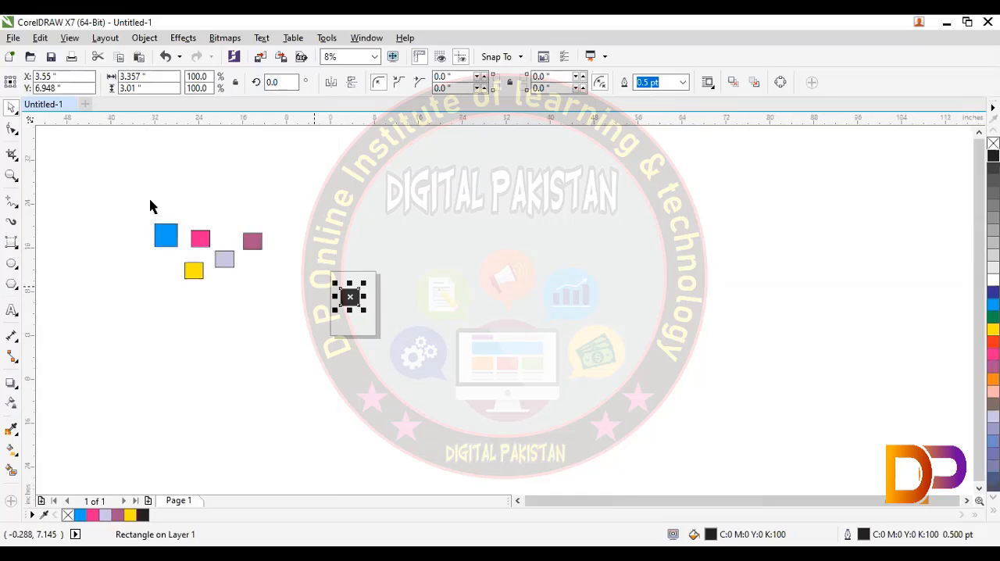
pyautogui.moveTo(107, 172); pyautogui.dragTo(288, 320)
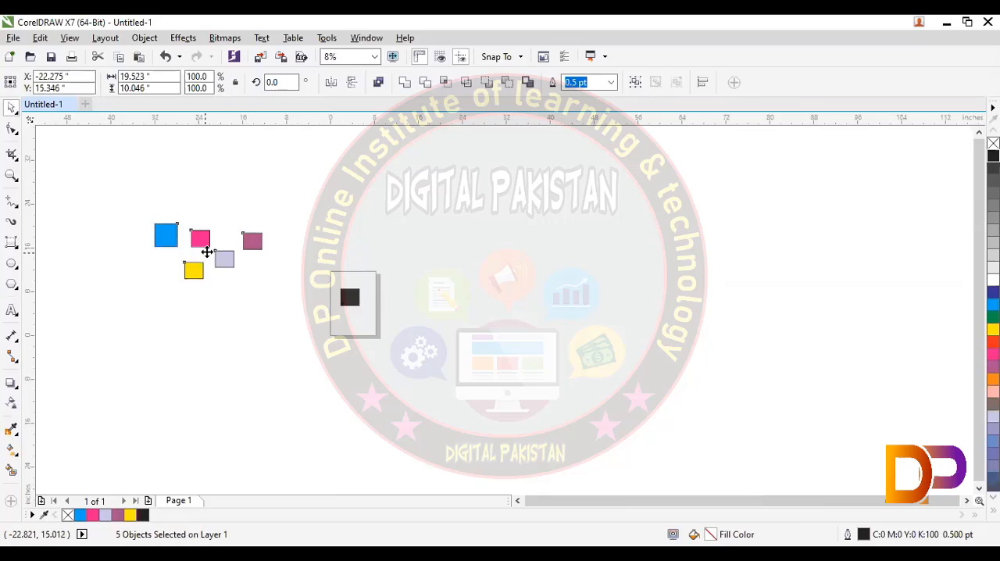
pyautogui.moveTo(205, 252); pyautogui.dragTo(348, 284)
pyautogui.click(394, 418)
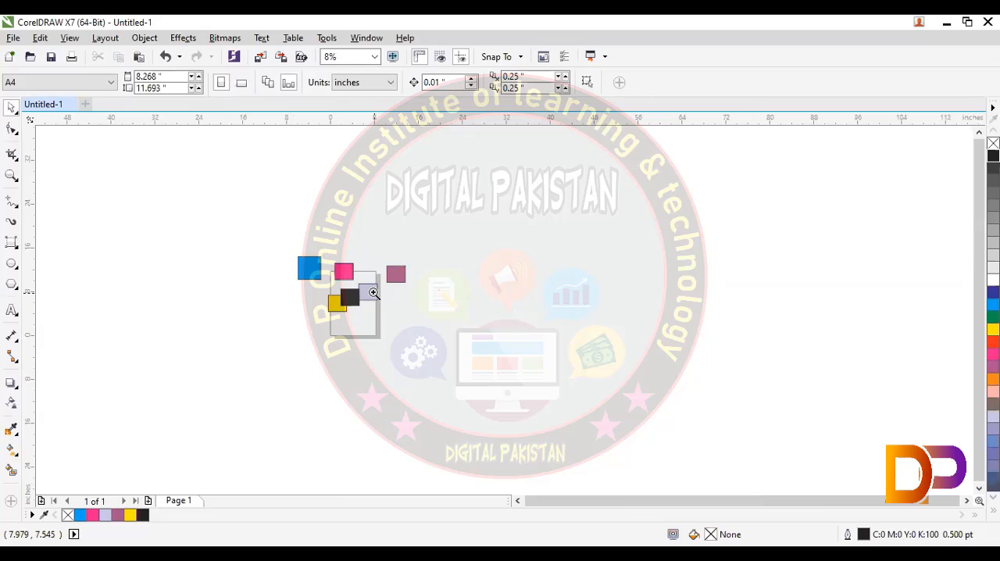
# - Delete the pink, purple, lavender, black and yellow rectangles, keeping only the blue one
pyautogui.scroll(2, 373, 298)
pyautogui.scroll(2, 457, 306)
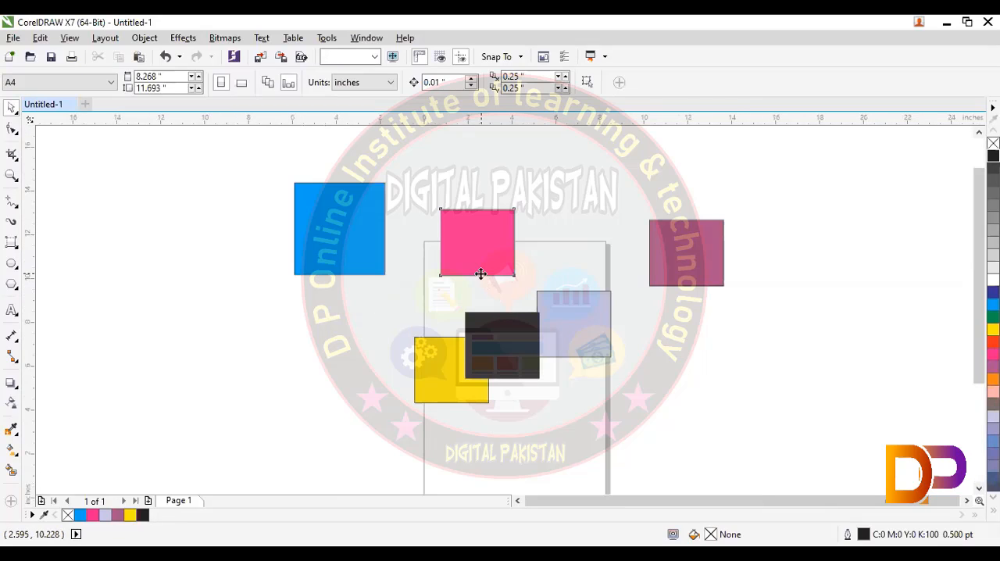
pyautogui.click(478, 273)
pyautogui.moveTo(427, 174); pyautogui.dragTo(769, 453)
pyautogui.press('Delete')
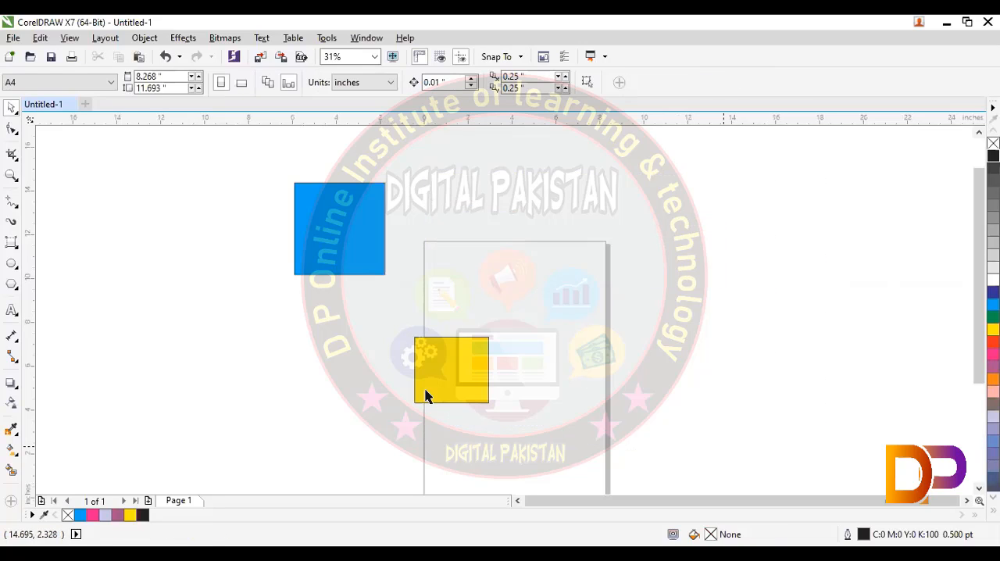
pyautogui.click(427, 391)
pyautogui.press('Delete')
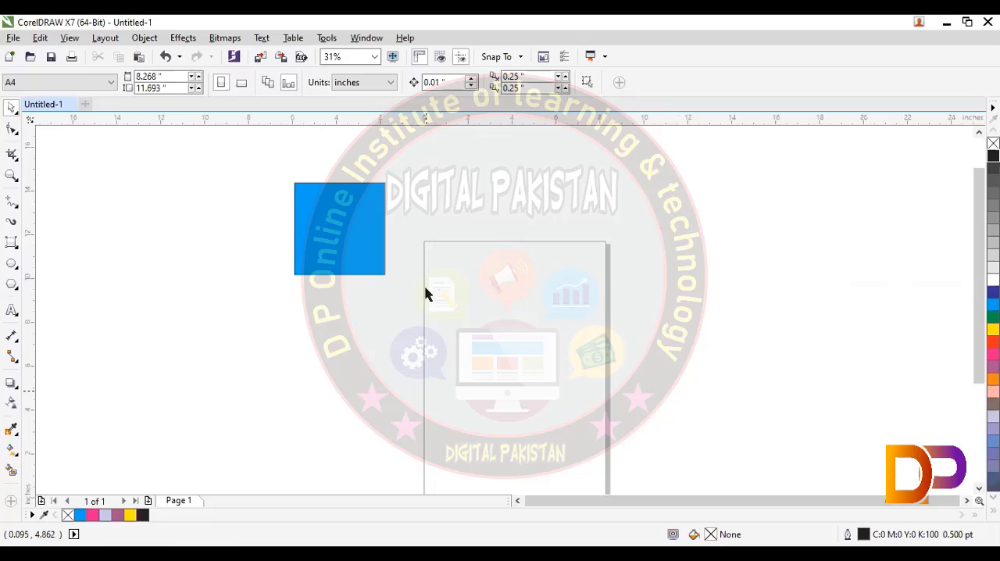
# - Move the blue rectangle farther left of the page, centre it on the page with the align command, and deselect it
pyautogui.click(377, 260)
pyautogui.moveTo(356, 241); pyautogui.dragTo(244, 234)
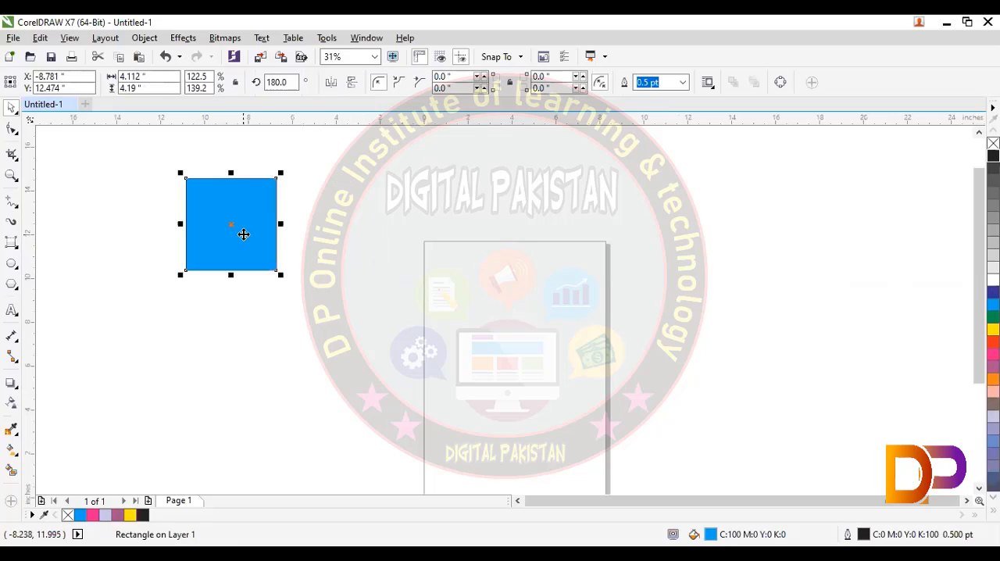
pyautogui.press('p')
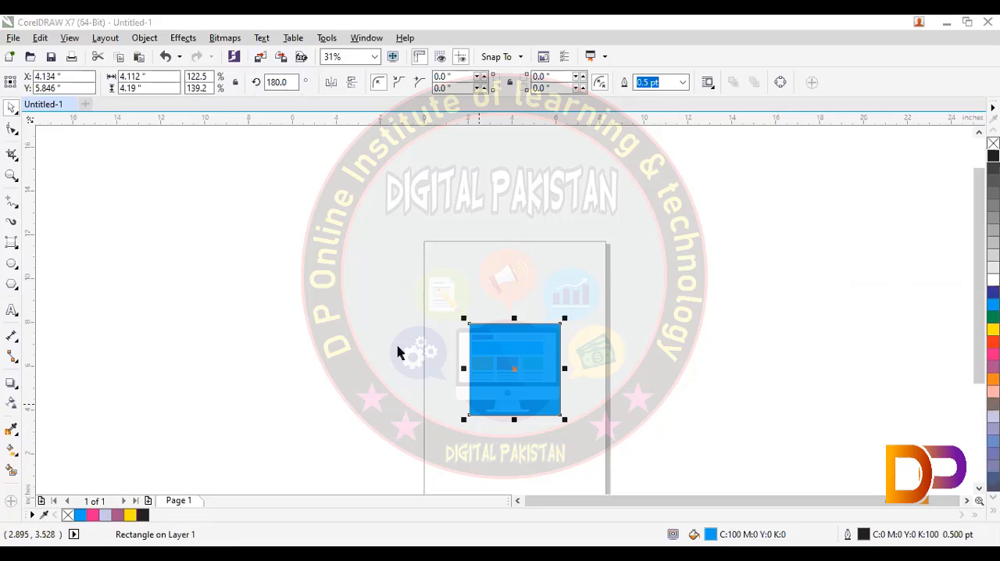
pyautogui.press('Escape')
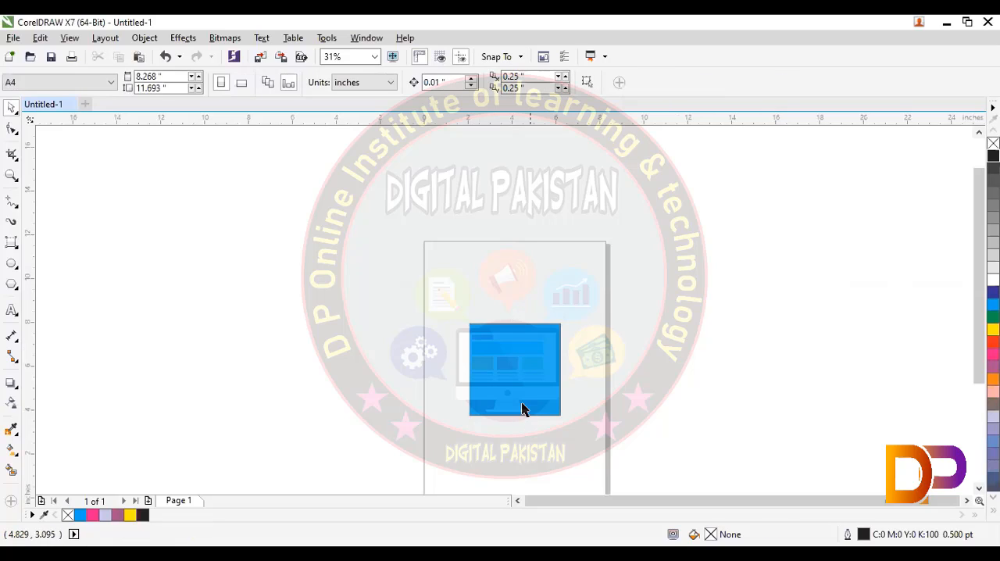
# - Delete the blue rectangle from the page
pyautogui.click(522, 404)
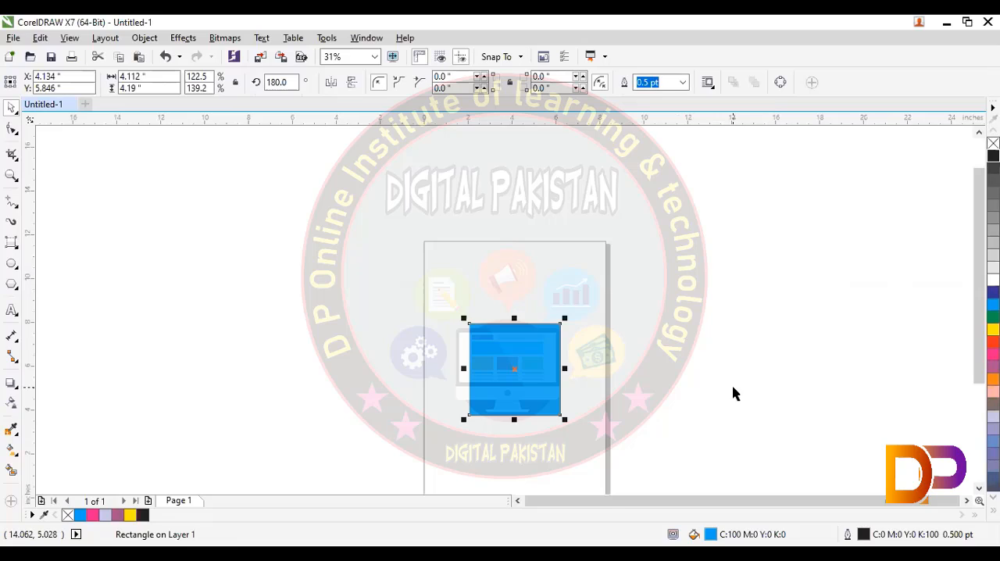
pyautogui.hotkey('shift', 'F2')
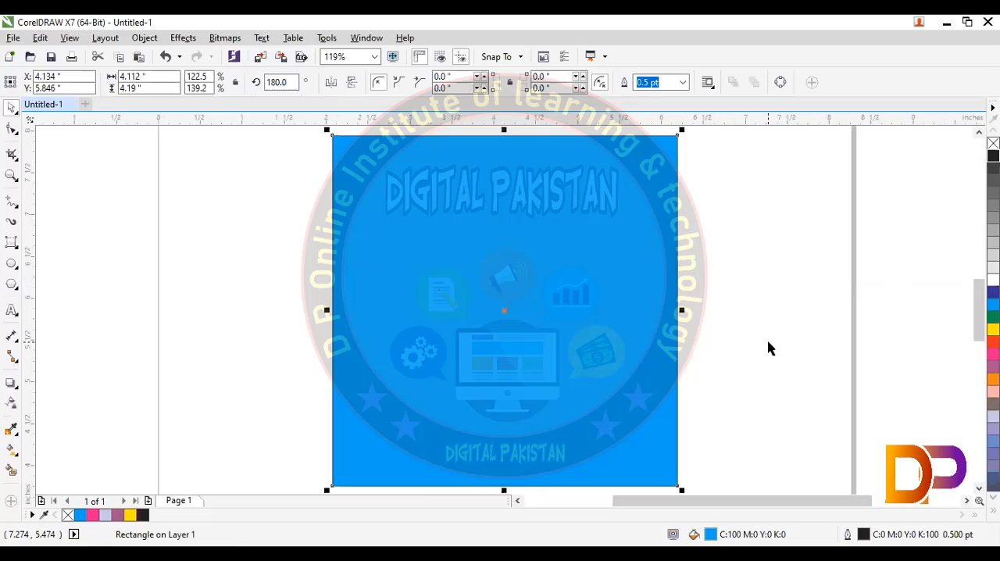
pyautogui.scroll(-2, 769, 349)
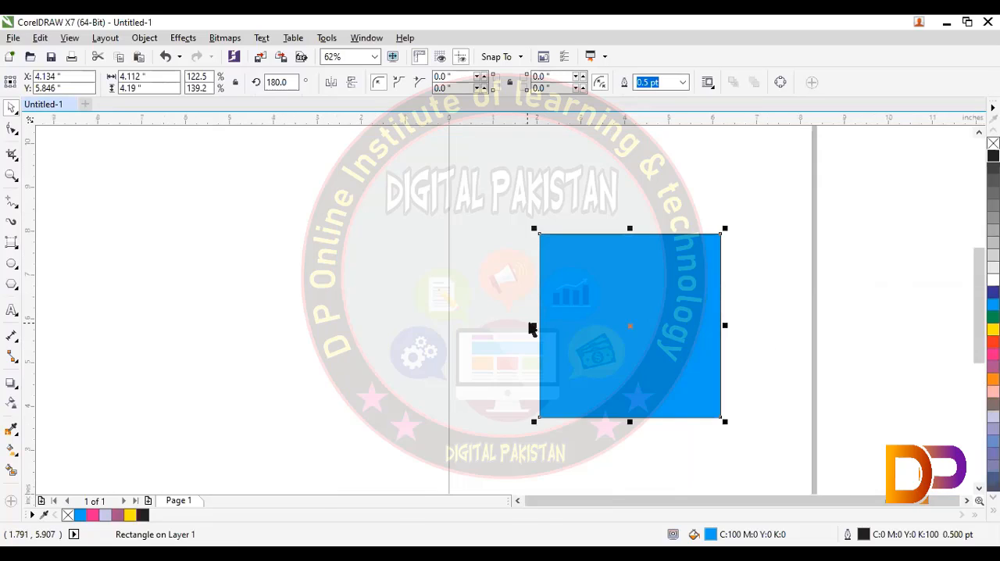
pyautogui.press('Delete')
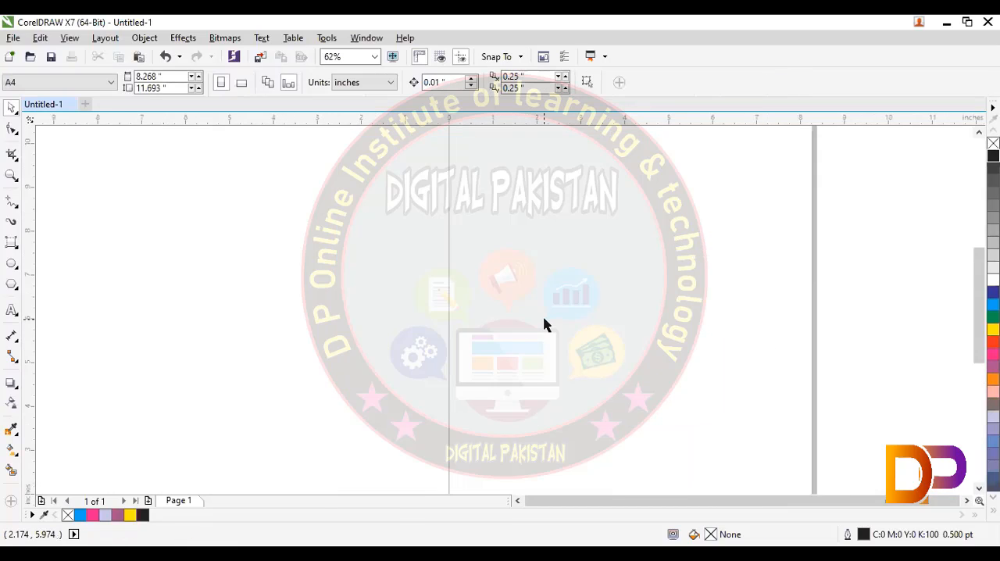
pyautogui.scroll(-2, 576, 288)
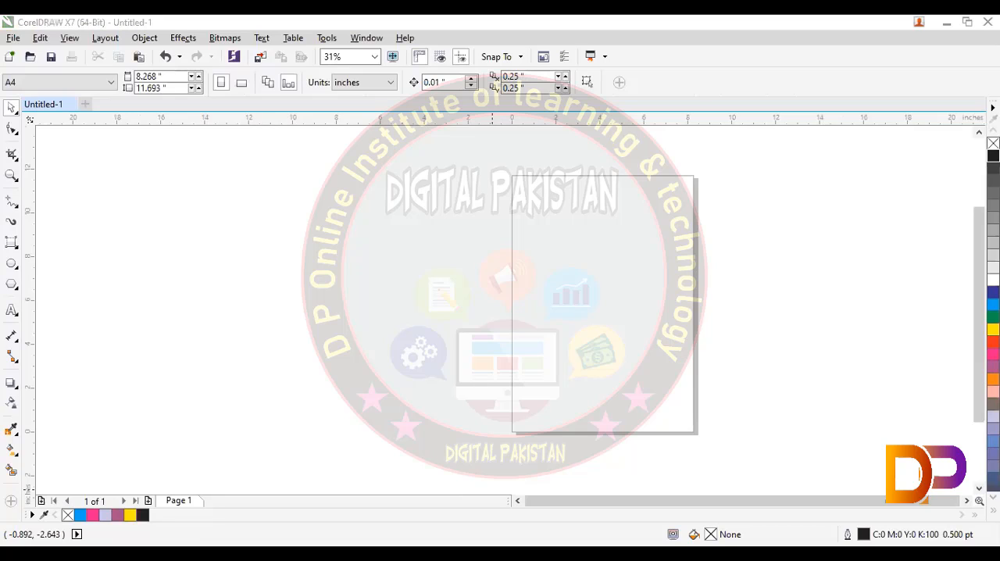
pyautogui.moveTo(707, 265)
pyautogui.mouseDown()
pyautogui.moveTo(711, 455)
pyautogui.moveTo(704, 445)
pyautogui.mouseUp()
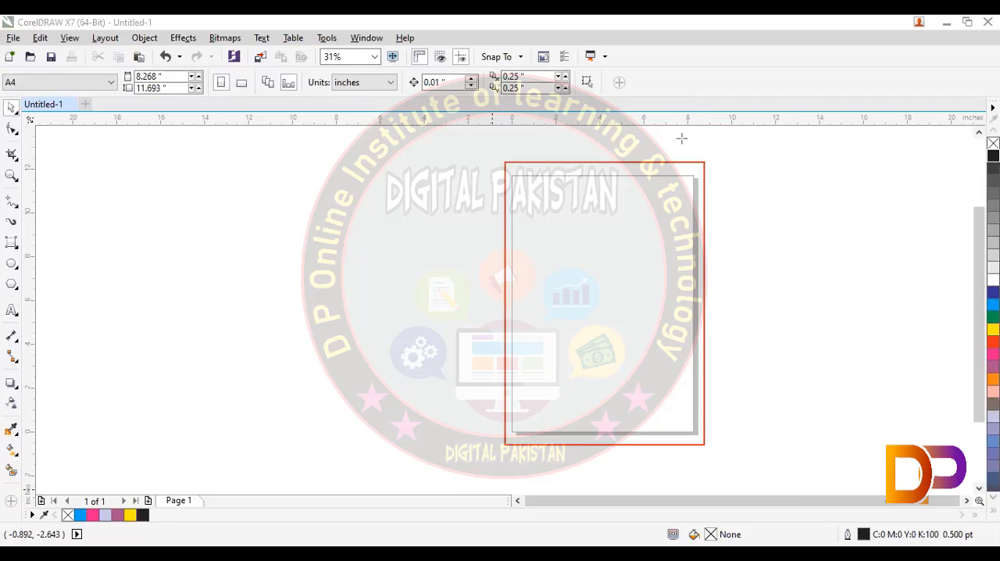
pyautogui.hotkey('ctrl', 'z')
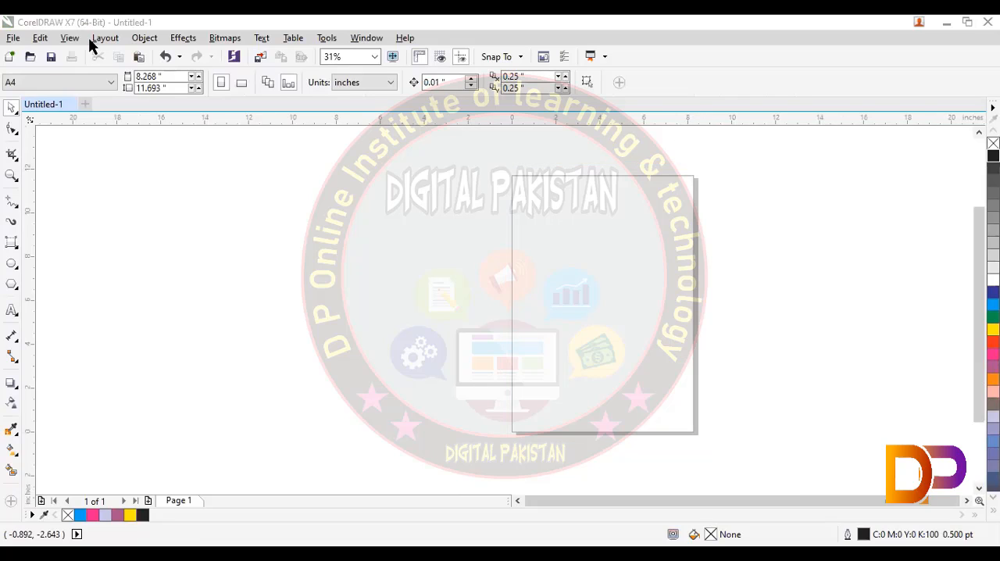
pyautogui.click(115, 39)
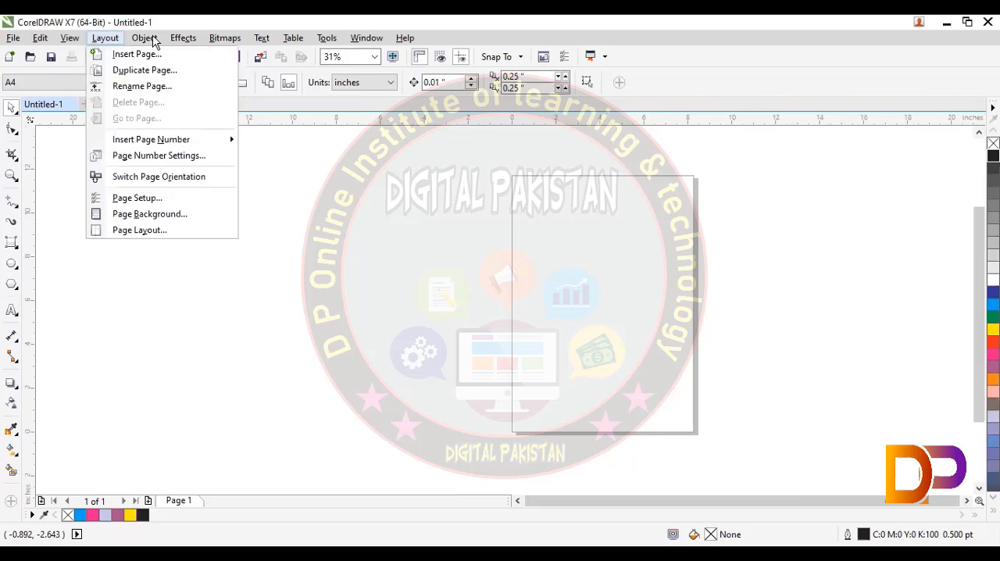
# - Hide the page border and zoom the view to check the drawing area without it
pyautogui.moveTo(132, 44)
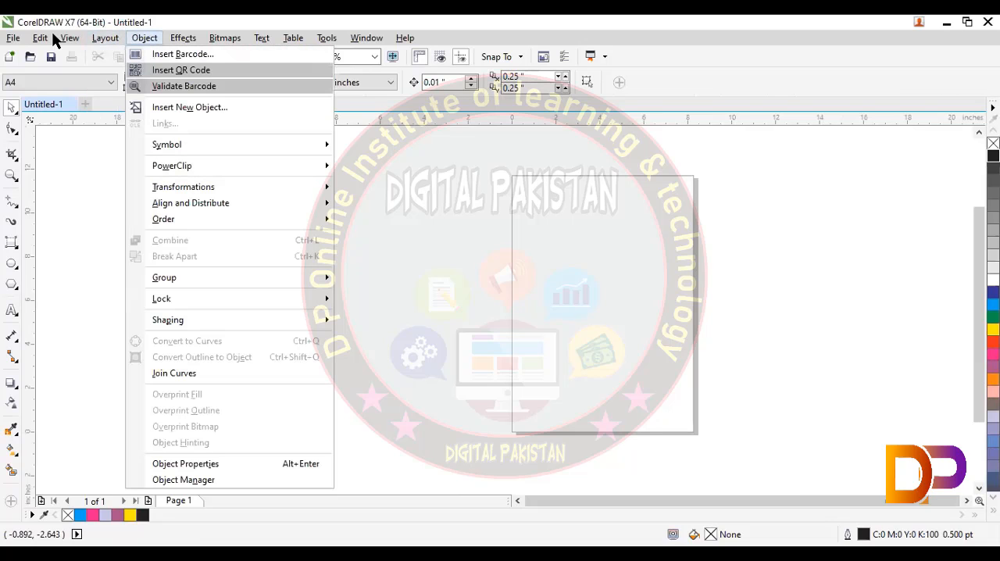
pyautogui.moveTo(64, 41)
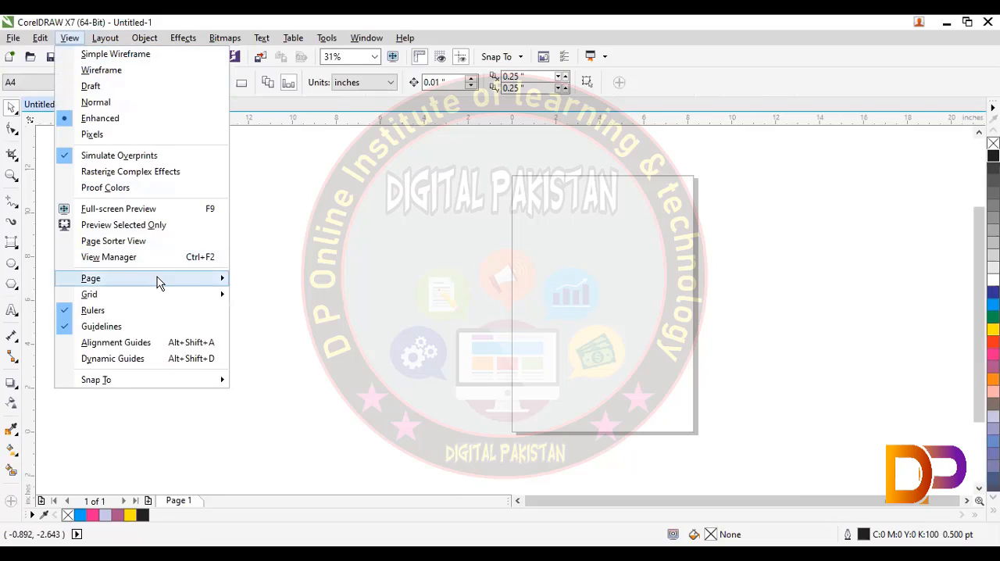
pyautogui.moveTo(200, 278)
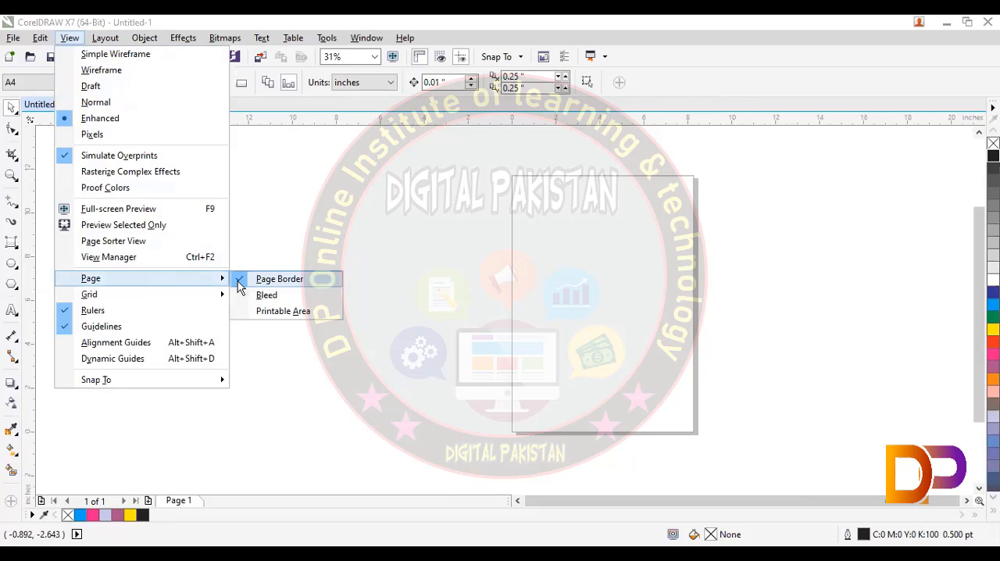
pyautogui.click(237, 282)
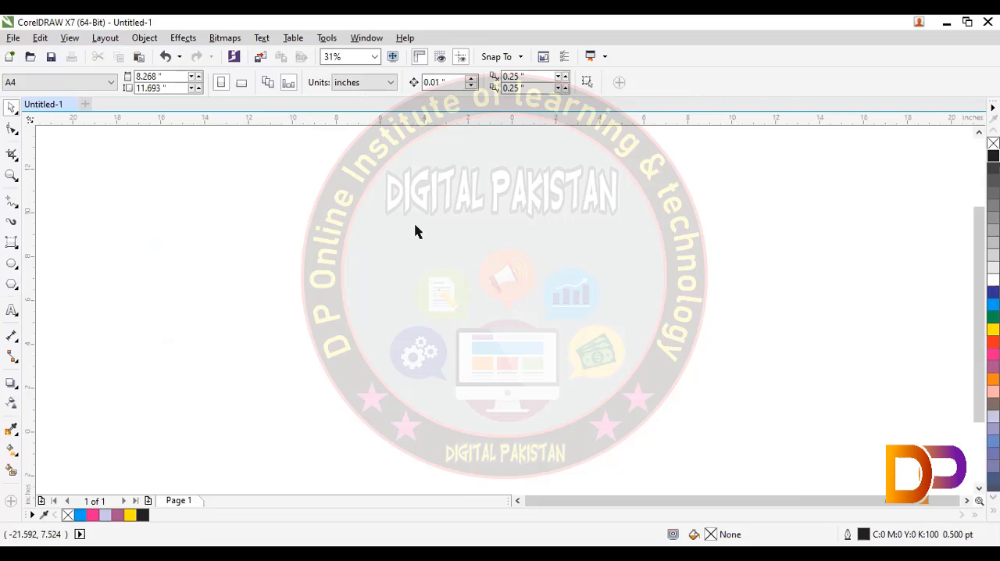
pyautogui.scroll(-3, 442, 227)
pyautogui.scroll(6, 450, 274)
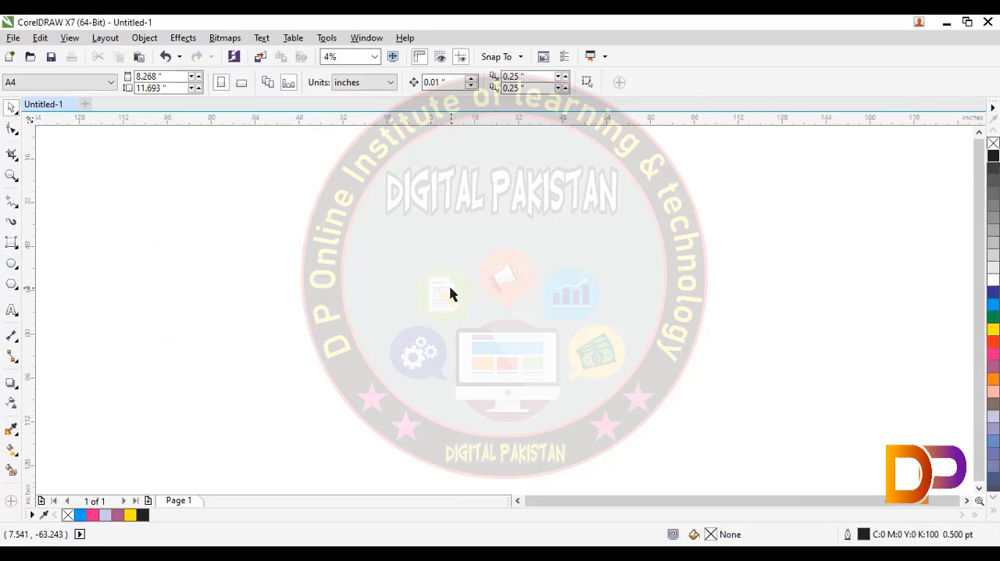
pyautogui.scroll(-1, 437, 294)
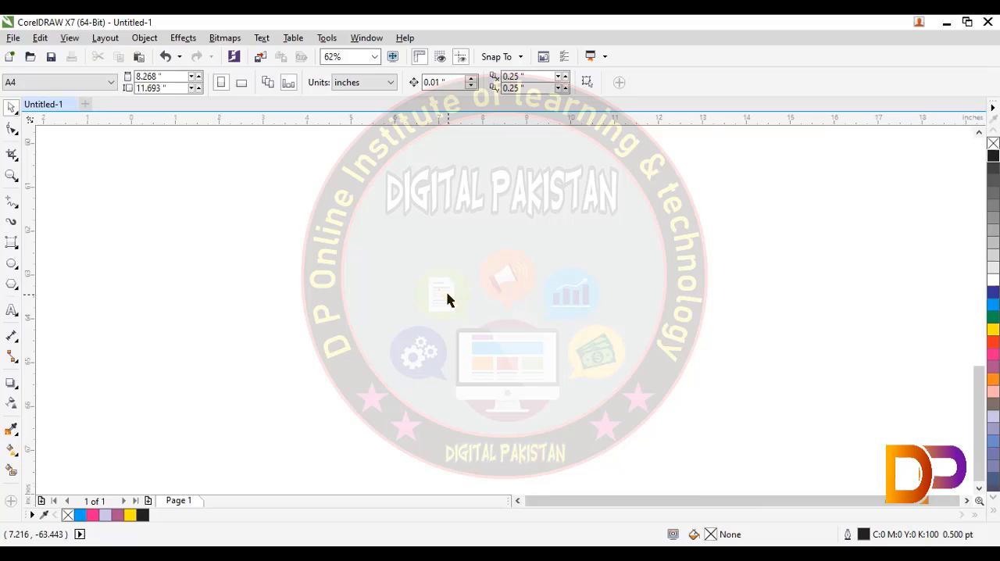
pyautogui.rightClick(444, 294)
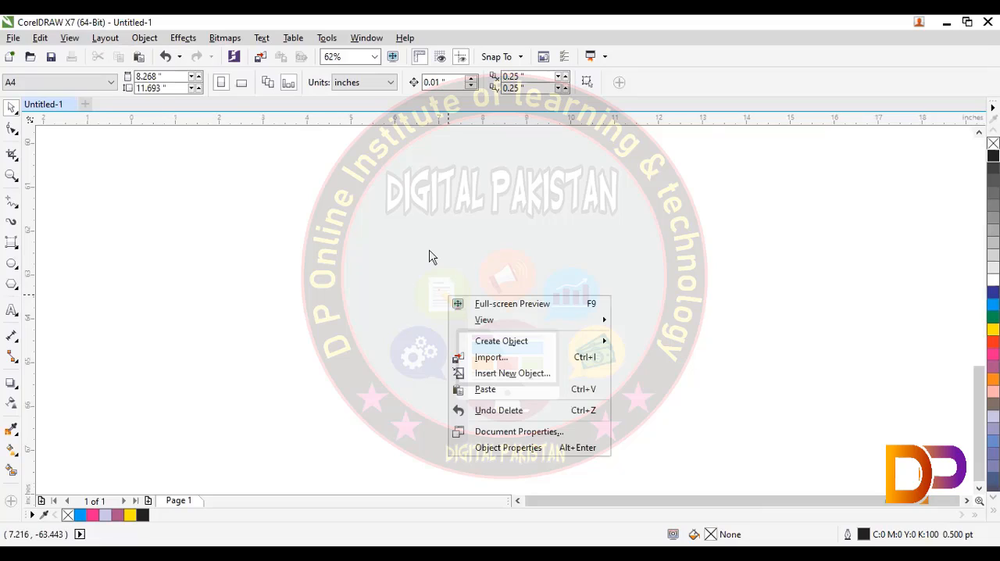
# - Turn the page border display back on and bring the page outline into view
pyautogui.hotkey('alt', 'v')
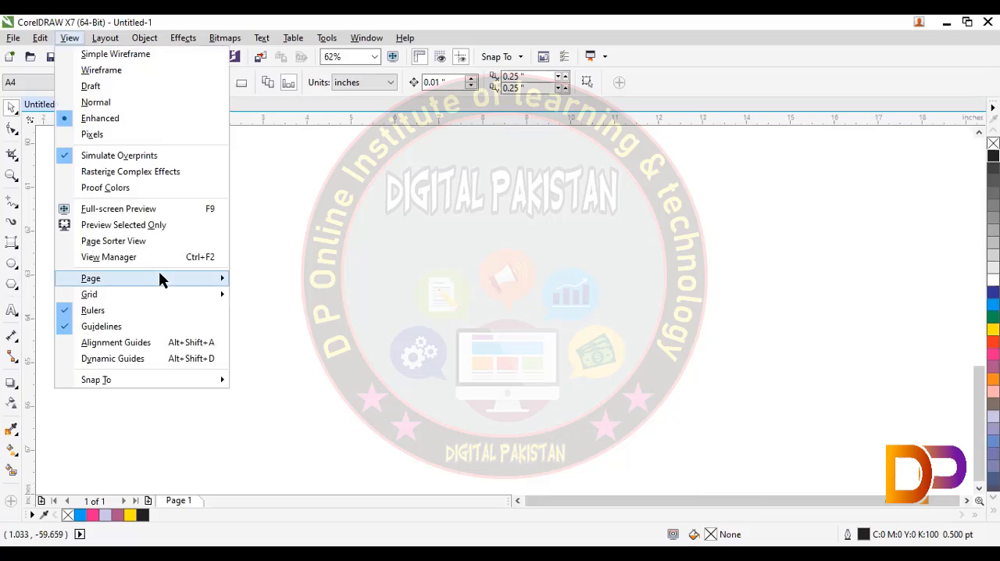
pyautogui.press('Right')
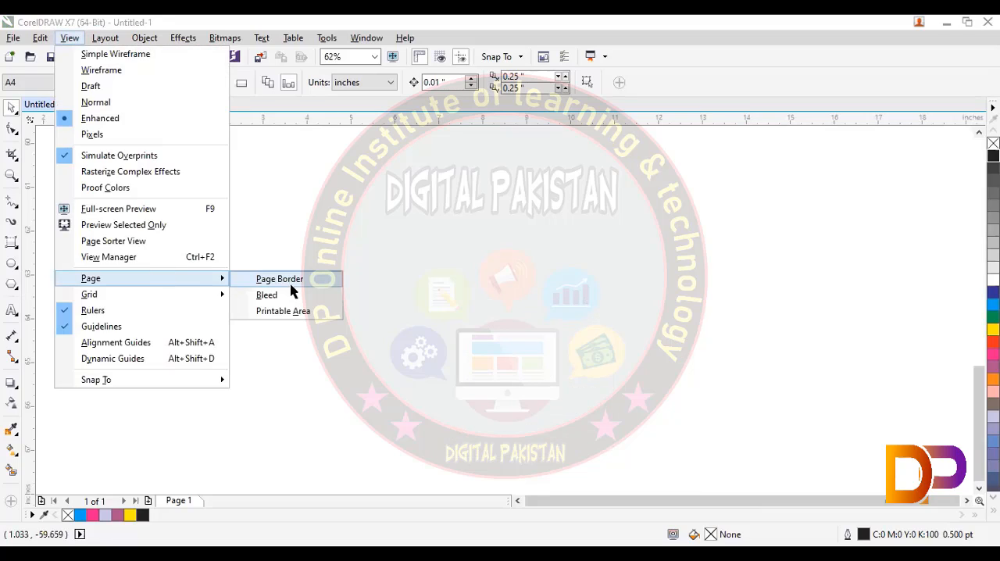
pyautogui.click(291, 285)
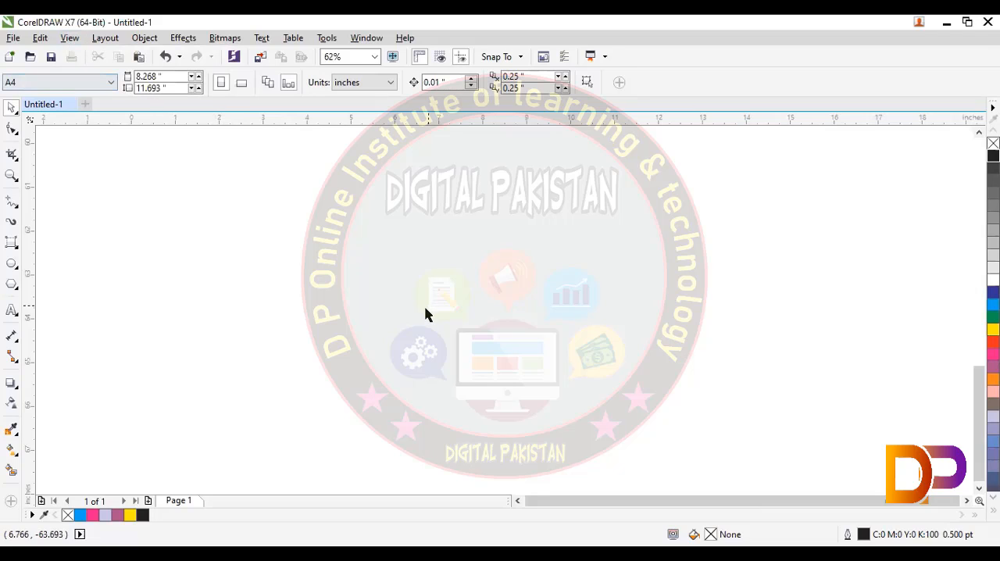
pyautogui.scroll(-10, 425, 314)
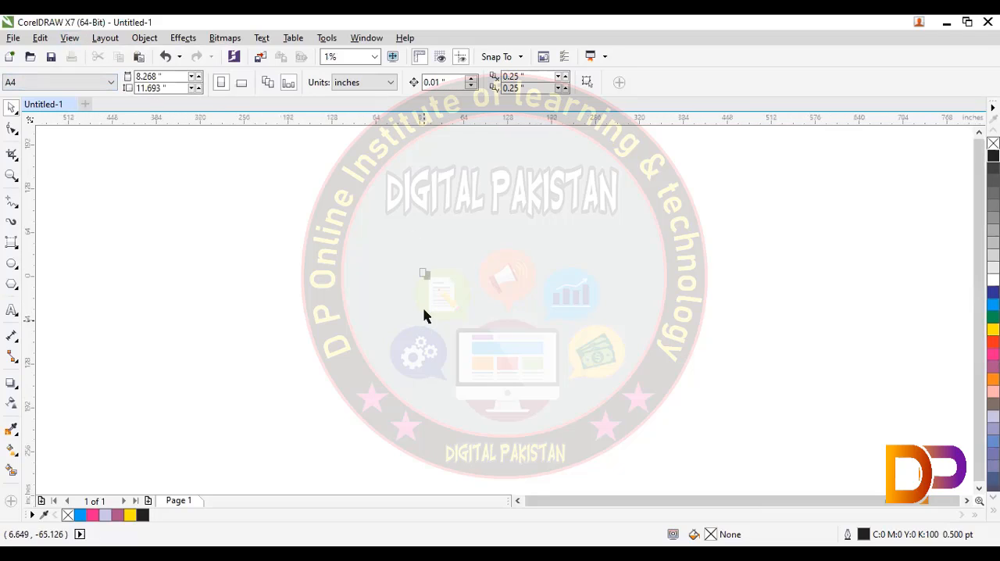
pyautogui.scroll(3, 426, 312)
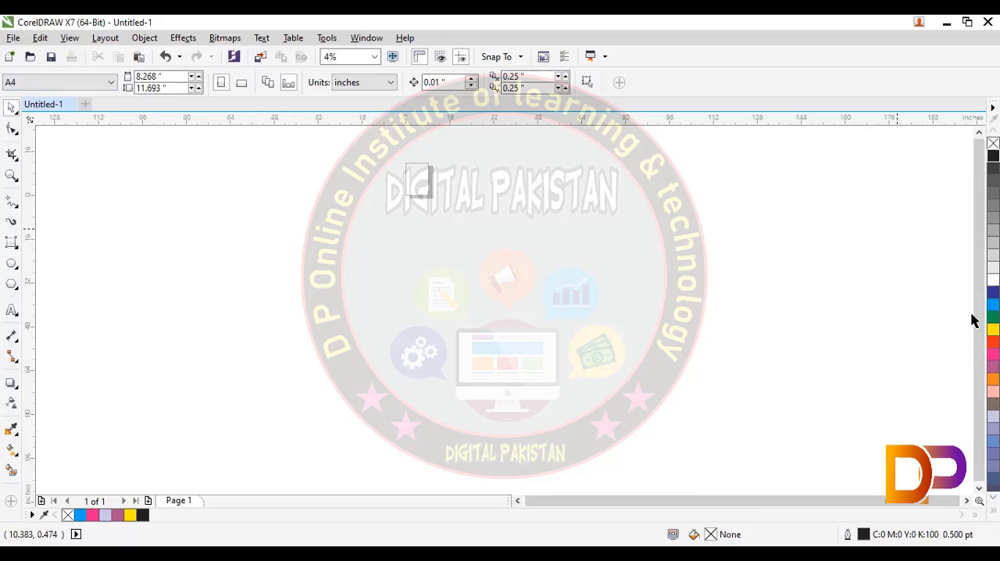
# - Set the zoom level to fit the page, enlarge it to 1600%, and fit it to the page again
pyautogui.click(367, 57)
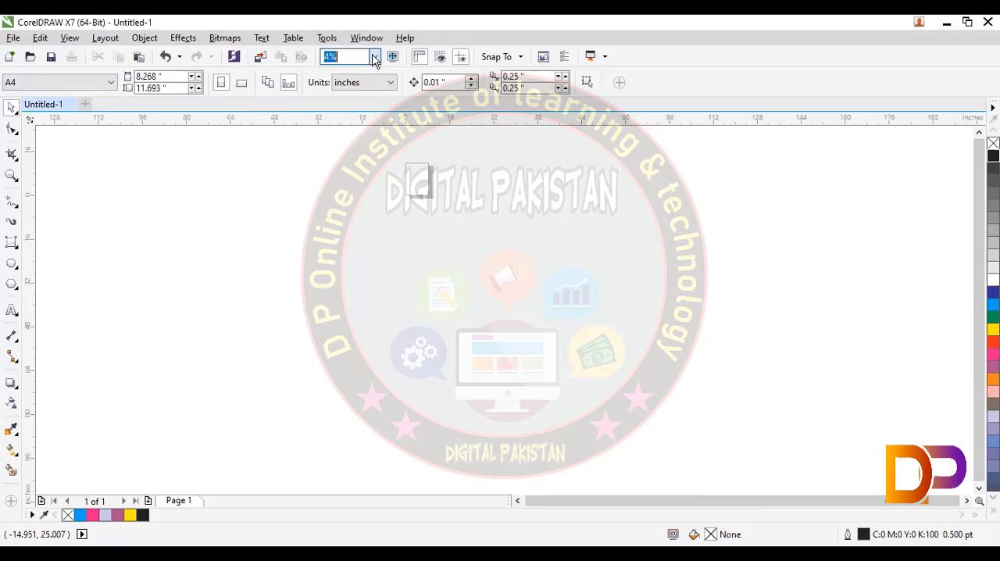
pyautogui.click(374, 57)
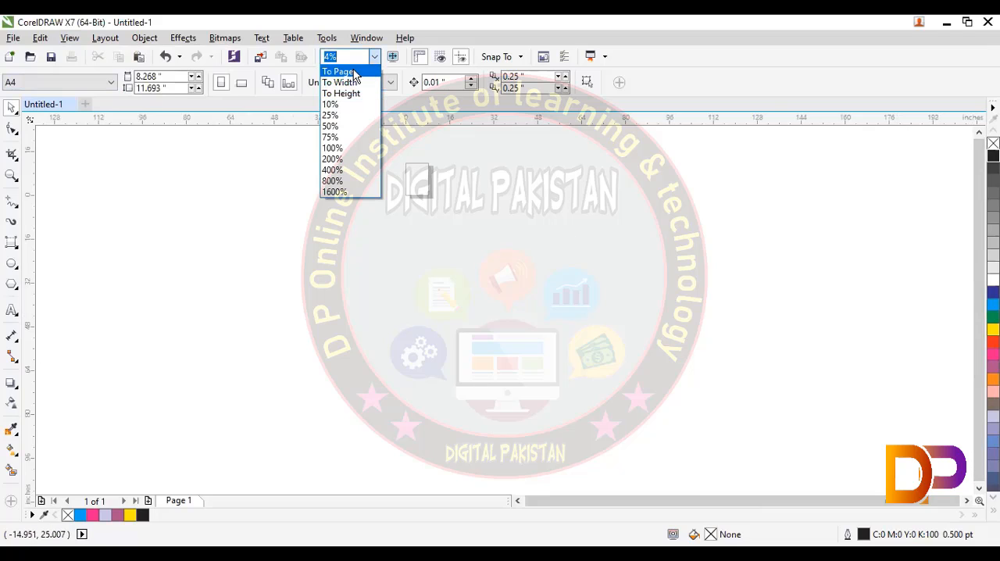
pyautogui.click(354, 75)
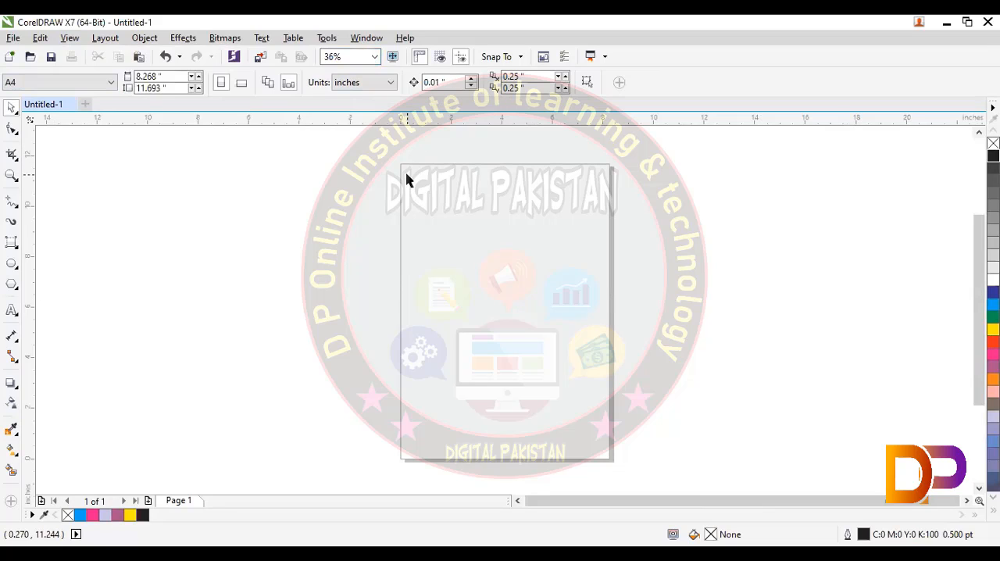
pyautogui.click(374, 57)
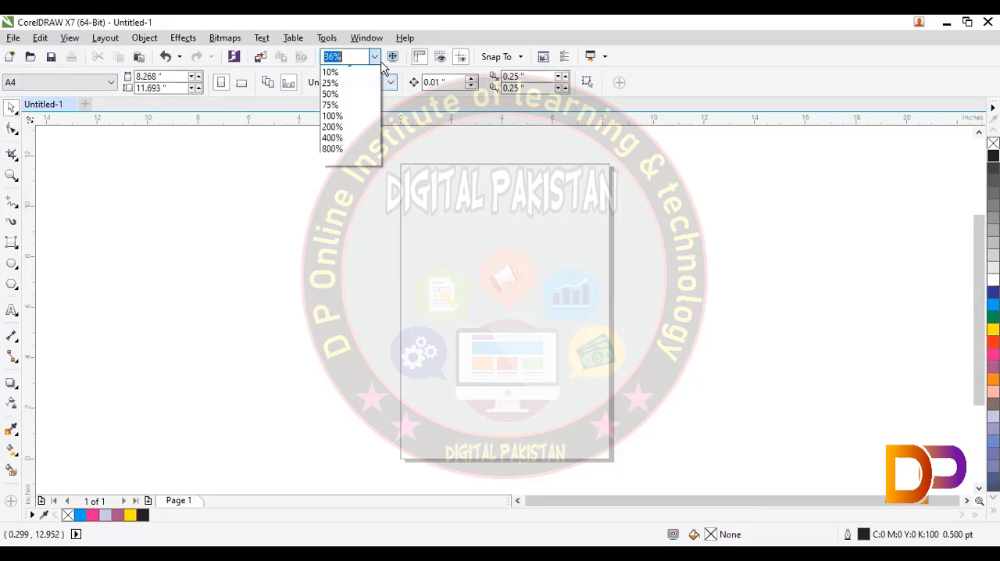
pyautogui.click(362, 189)
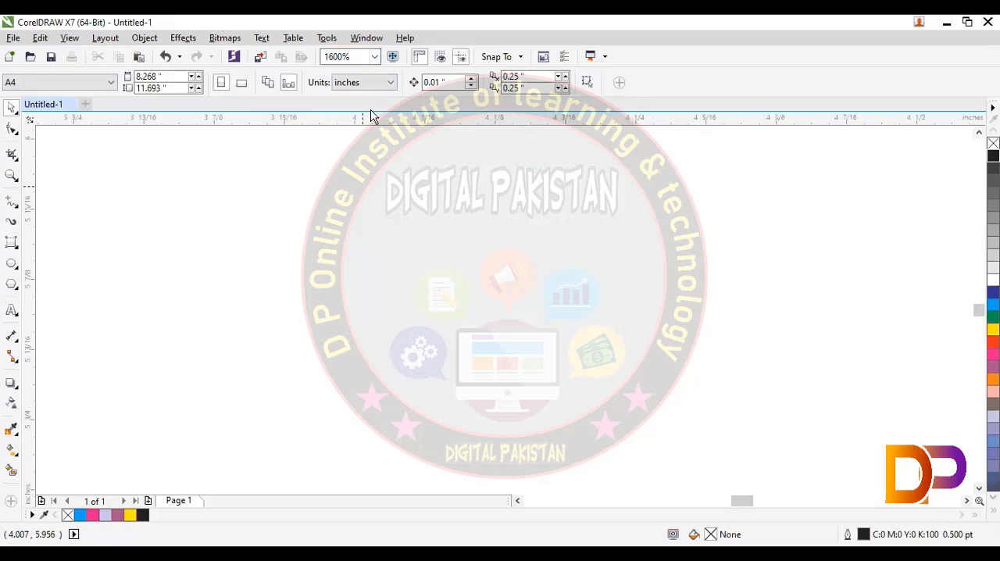
pyautogui.click(375, 57)
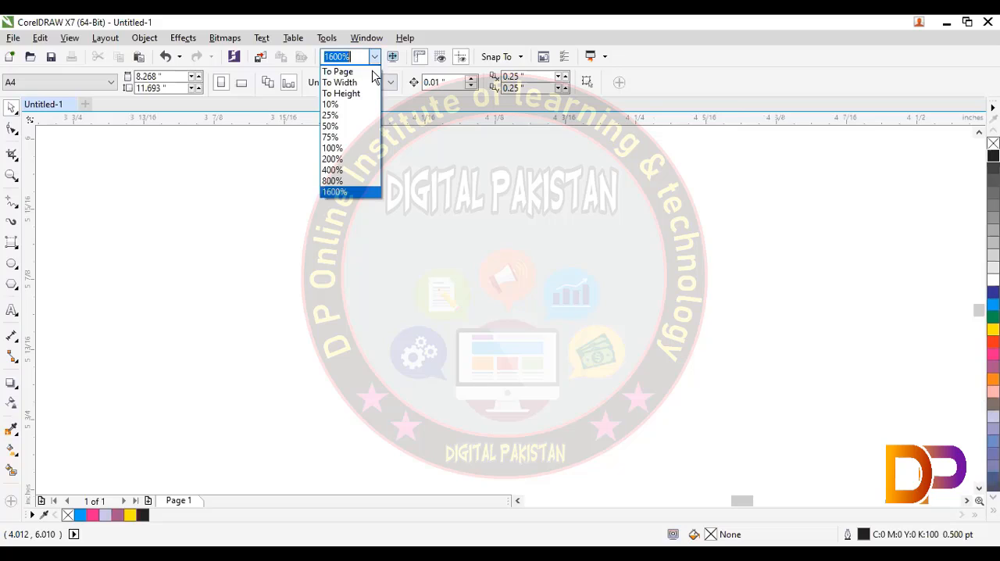
pyautogui.click(373, 72)
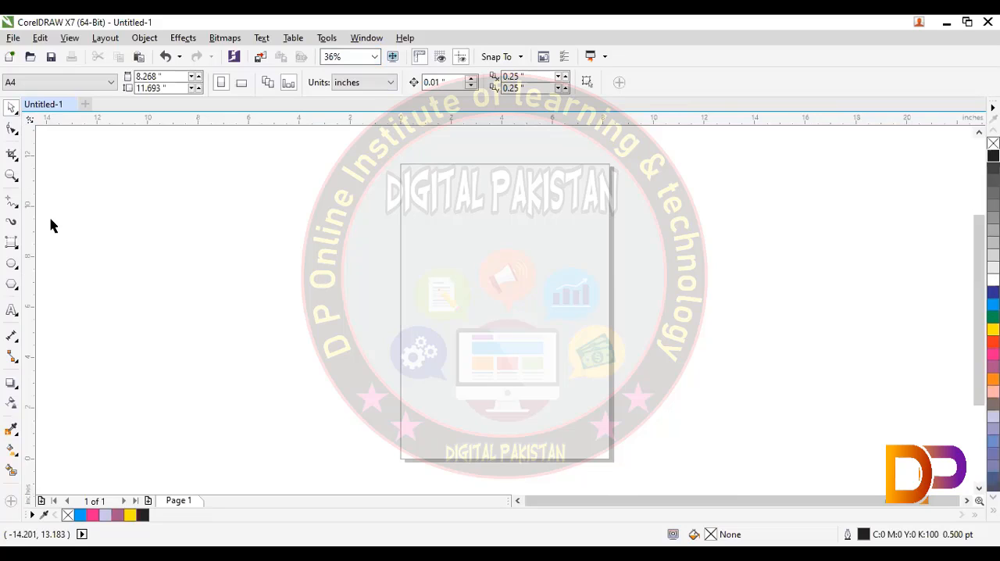
# - Draw a rectangle about 8.19 × 11.75 inches along the outline of the portrait page
pyautogui.click(17, 248)
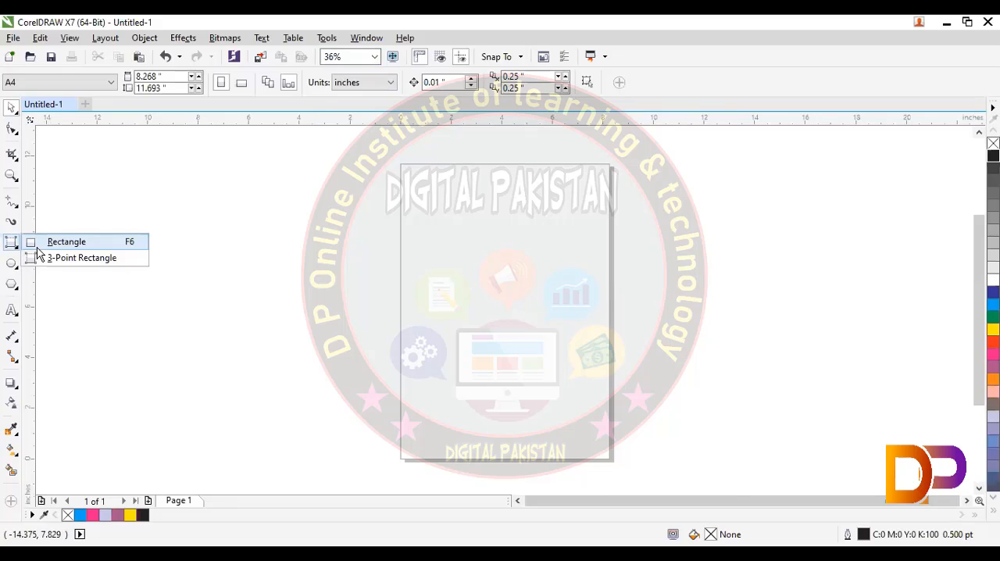
pyautogui.click(37, 247)
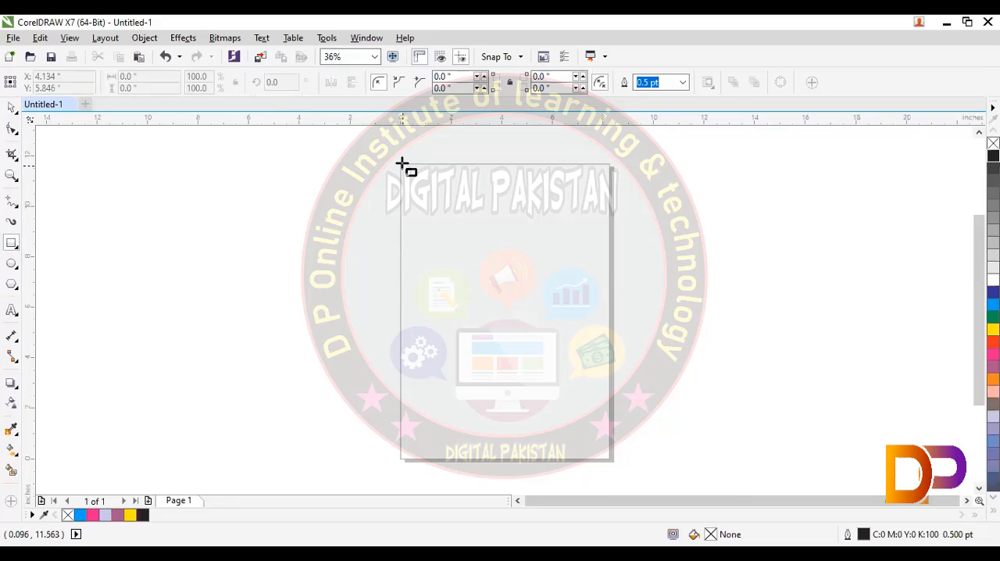
pyautogui.moveTo(402, 164)
pyautogui.mouseDown()
pyautogui.moveTo(574, 359)
pyautogui.moveTo(611, 461)
pyautogui.mouseUp()
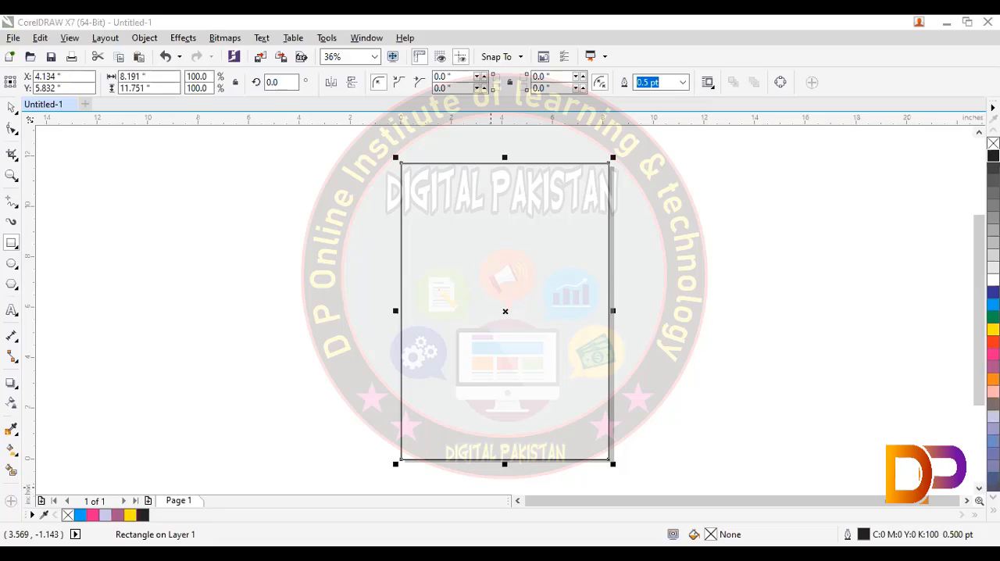
# - Move the page-sized rectangle up and to the left so it partly leaves the page, and deselect it
pyautogui.click(9, 112)
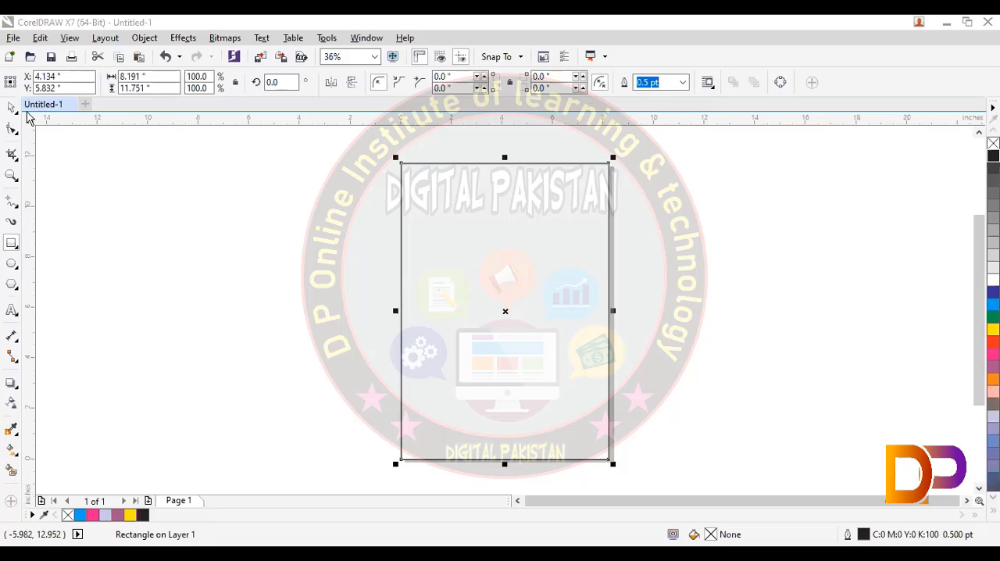
pyautogui.click(412, 169)
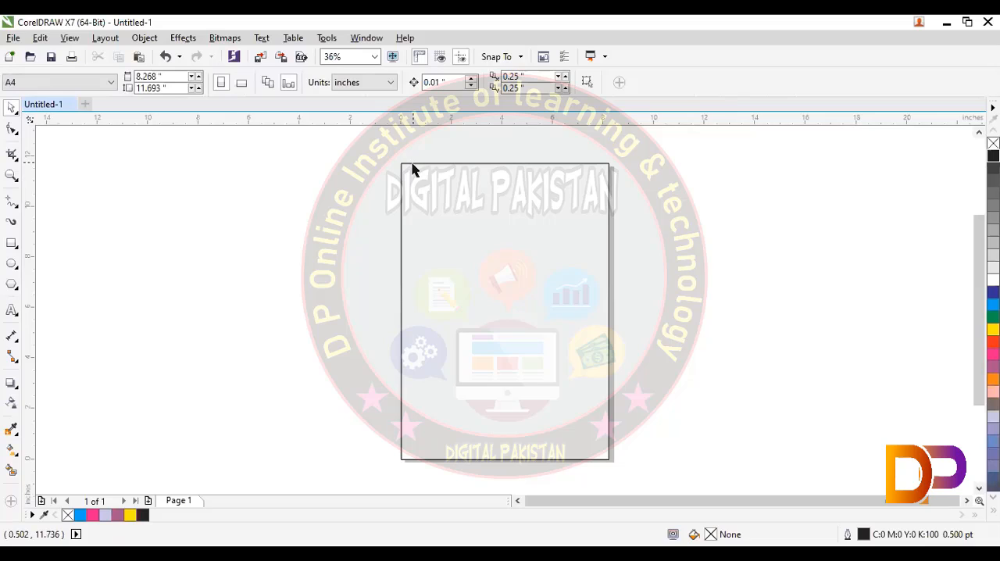
pyautogui.click(413, 164)
pyautogui.moveTo(413, 165); pyautogui.dragTo(320, 148)
pyautogui.click(623, 247)
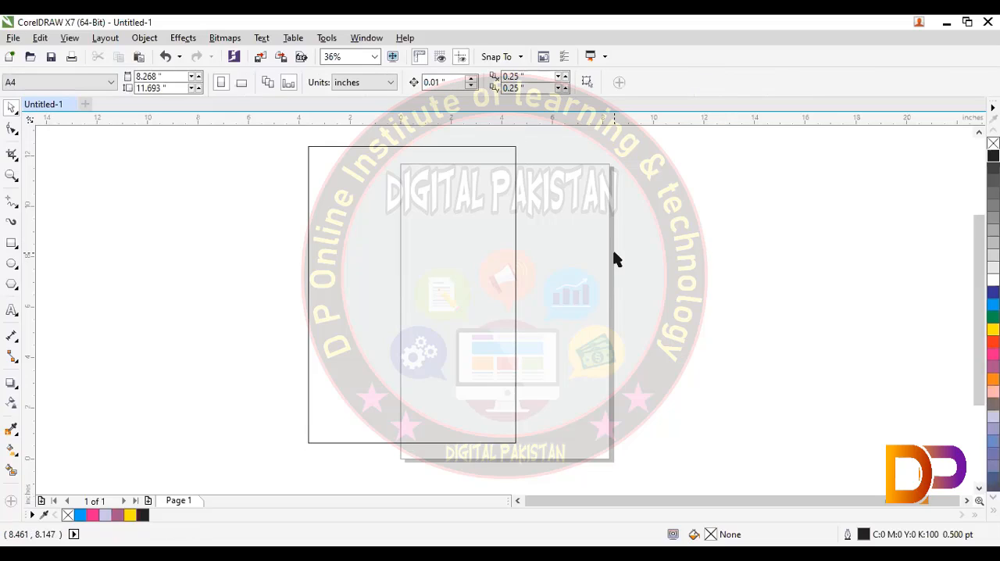
# - Switch the page to landscape and align the rectangle's top edge with the page, moving it and reducing its height to about 10.58 inches
pyautogui.click(242, 84)
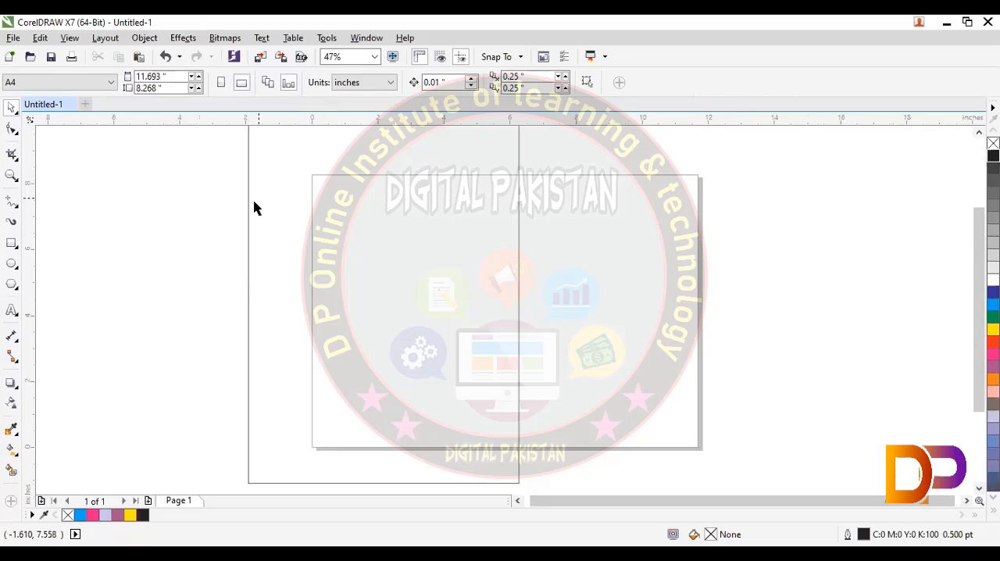
pyautogui.moveTo(248, 211); pyautogui.dragTo(292, 247)
pyautogui.moveTo(165, 87); pyautogui.dragTo(43, 85)
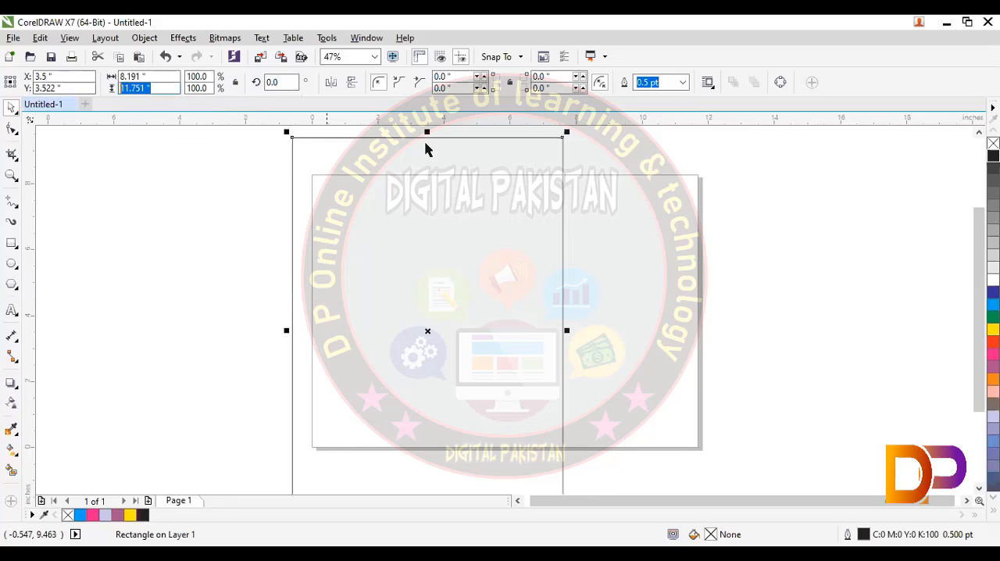
pyautogui.moveTo(426, 132); pyautogui.dragTo(427, 175)
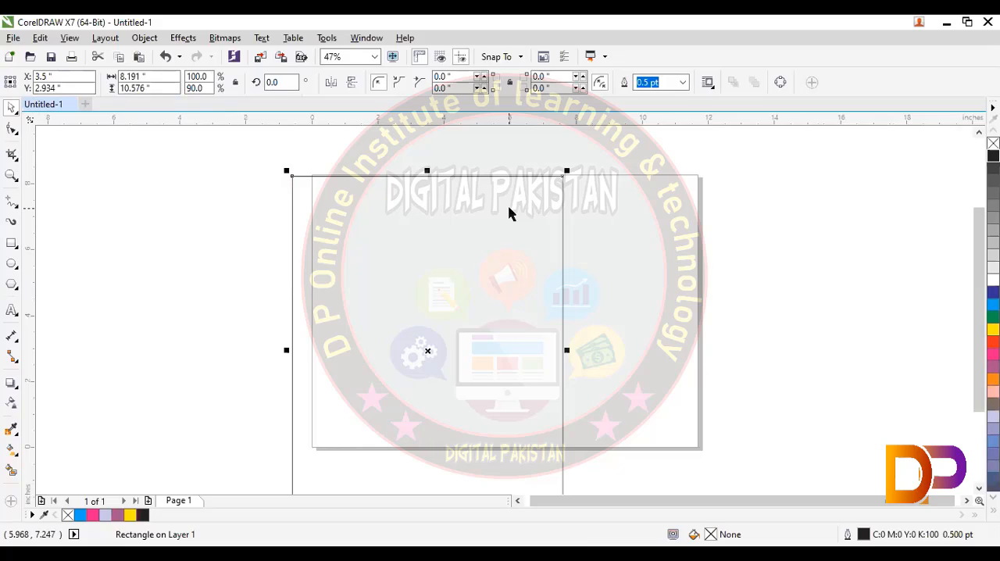
# - Delete the rectangle and return the page to portrait orientation
pyautogui.press('Delete')
pyautogui.click(222, 83)
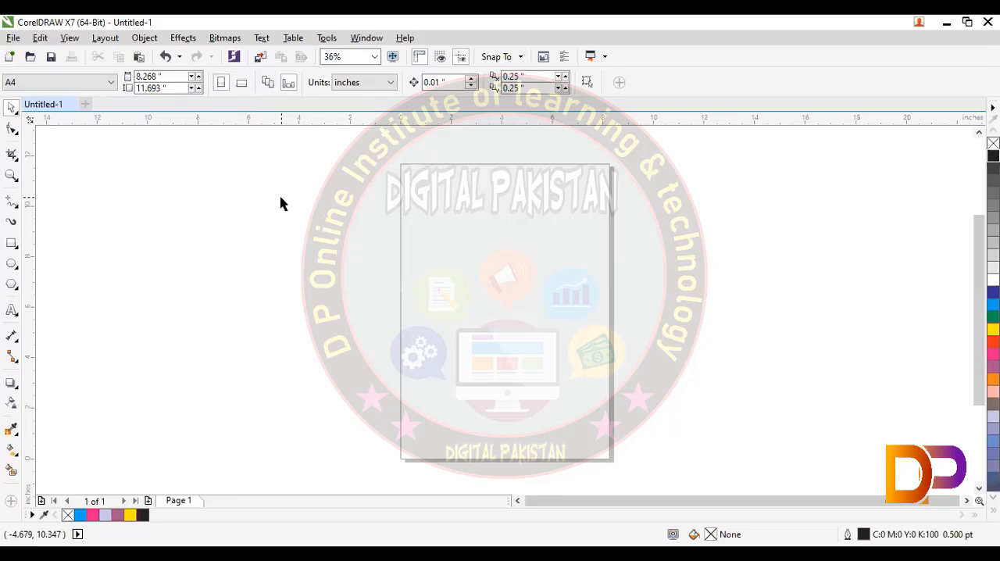
# - Draw a rectangle about 8.74 × 5.38 inches and move it off the page to the left
pyautogui.click(18, 249)
pyautogui.press('F6')
pyautogui.moveTo(291, 213); pyautogui.dragTo(512, 347)
pyautogui.moveTo(382, 279); pyautogui.dragTo(207, 227)
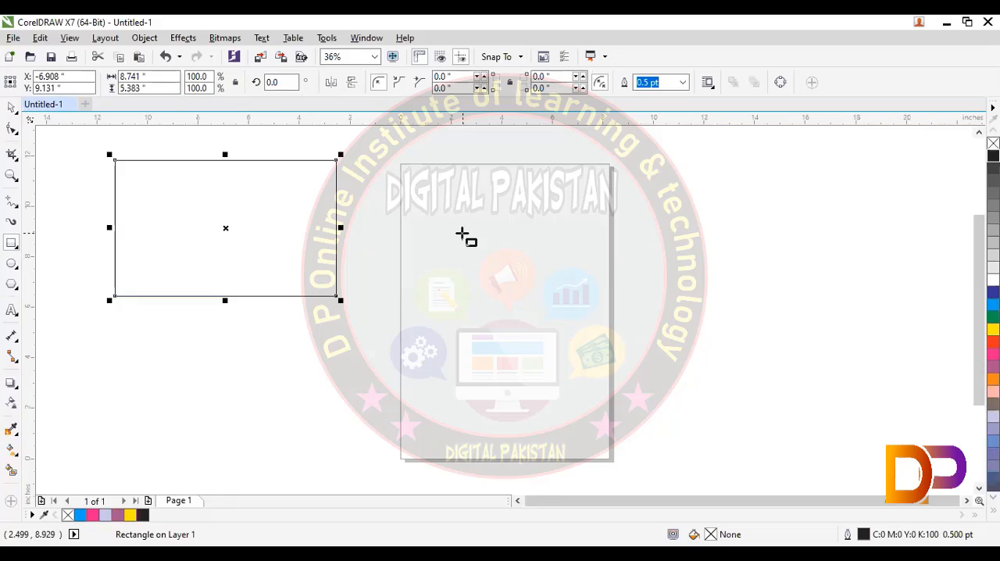
# - Draw a square about 3.44 inches wide on the page and a rectangle about 6.6 × 5.27 inches overlapping the page's right edge
pyautogui.moveTo(437, 213)
pyautogui.mouseDown()
pyautogui.moveTo(574, 323)
pyautogui.moveTo(501, 270)
pyautogui.moveTo(579, 339)
pyautogui.moveTo(487, 263)
pyautogui.moveTo(408, 153)
pyautogui.moveTo(544, 319)
pyautogui.moveTo(630, 396)
pyautogui.moveTo(394, 134)
pyautogui.moveTo(525, 311)
pyautogui.mouseUp()
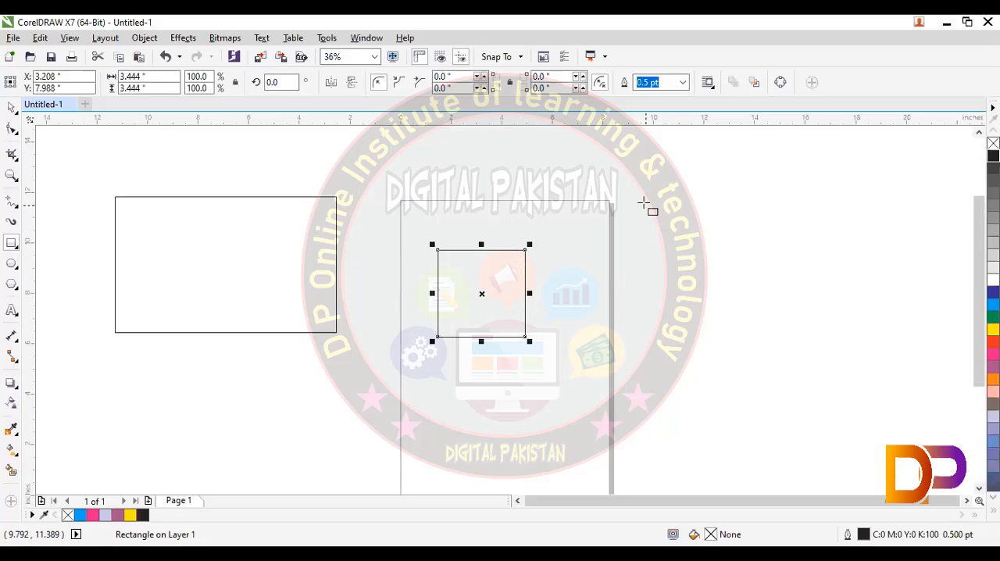
pyautogui.moveTo(644, 203)
pyautogui.mouseDown()
pyautogui.moveTo(736, 282)
pyautogui.moveTo(681, 225)
pyautogui.moveTo(672, 233)
pyautogui.moveTo(705, 265)
pyautogui.moveTo(844, 242)
pyautogui.mouseUp()
pyautogui.moveTo(794, 268)
pyautogui.mouseDown()
pyautogui.moveTo(796, 294)
pyautogui.moveTo(763, 267)
pyautogui.moveTo(722, 256)
pyautogui.moveTo(734, 275)
pyautogui.mouseUp()
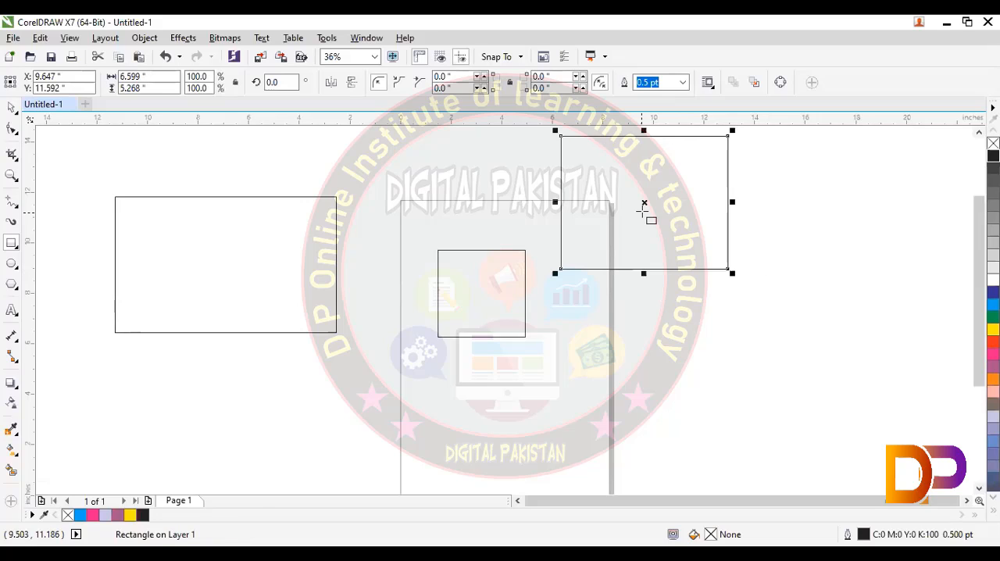
pyautogui.moveTo(643, 203); pyautogui.dragTo(649, 303)
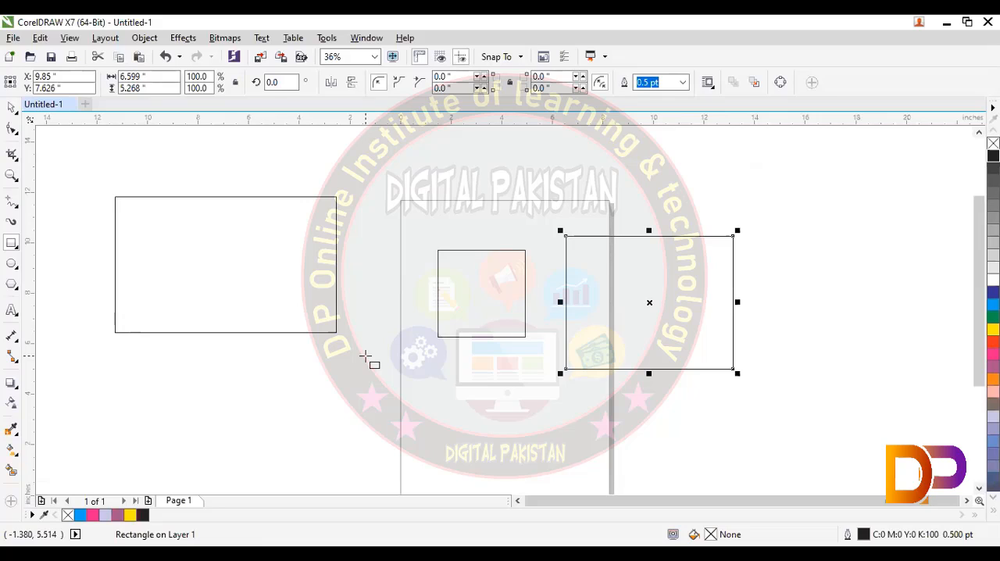
pyautogui.click(12, 108)
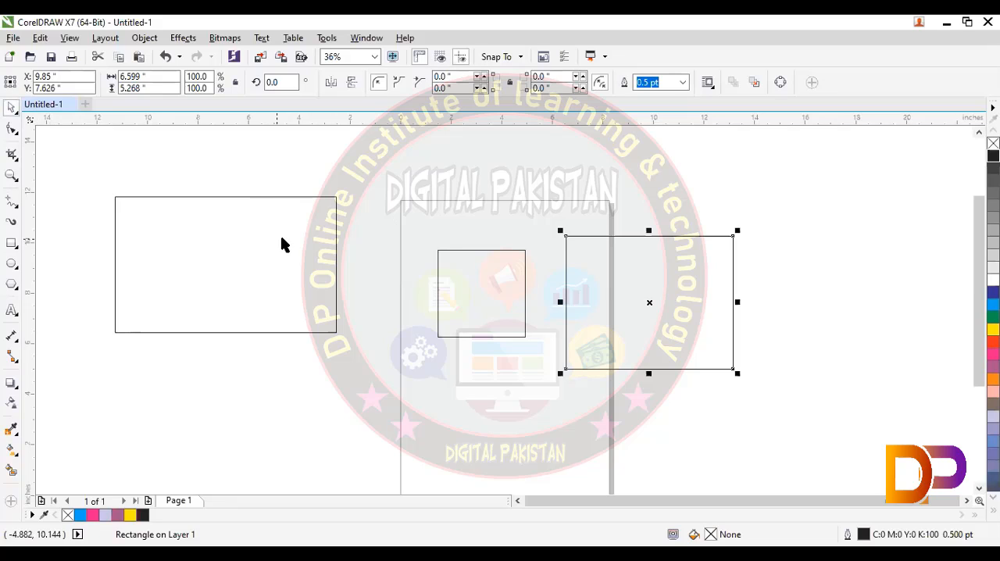
# - Delete all objects and draw a square about 5.76 inches wide outside the page on its left
pyautogui.hotkey('ctrl', 'a')
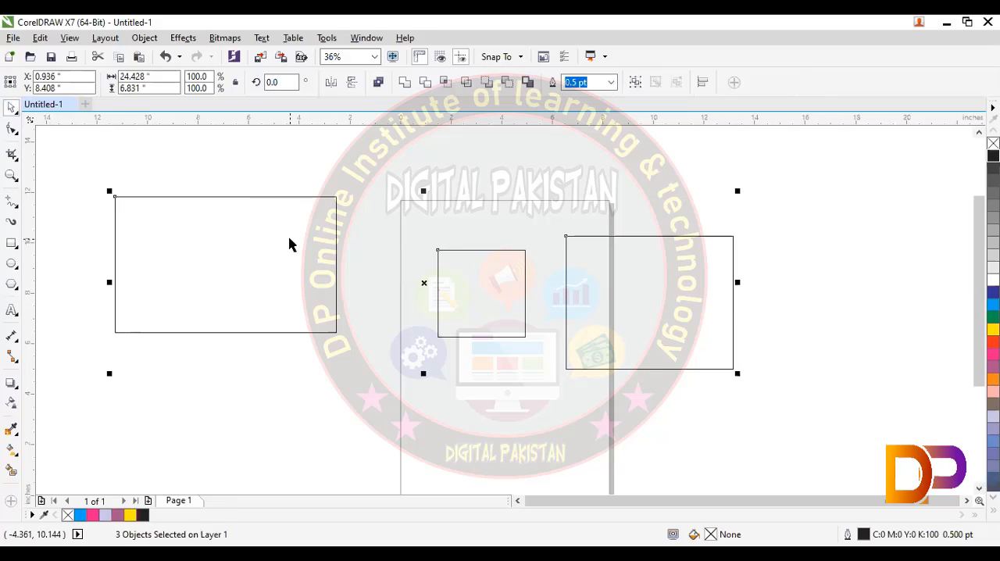
pyautogui.press('Delete')
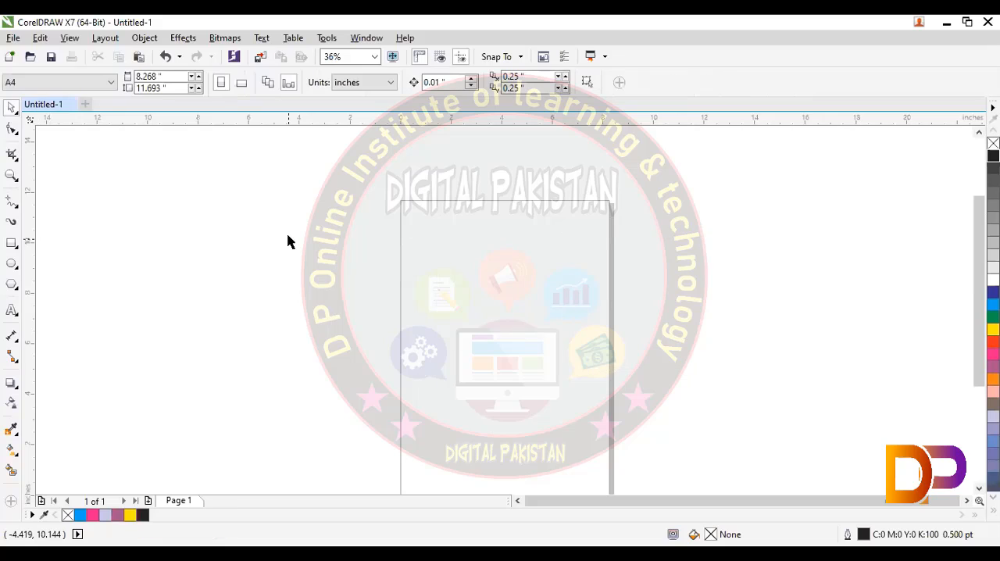
pyautogui.press('F6')
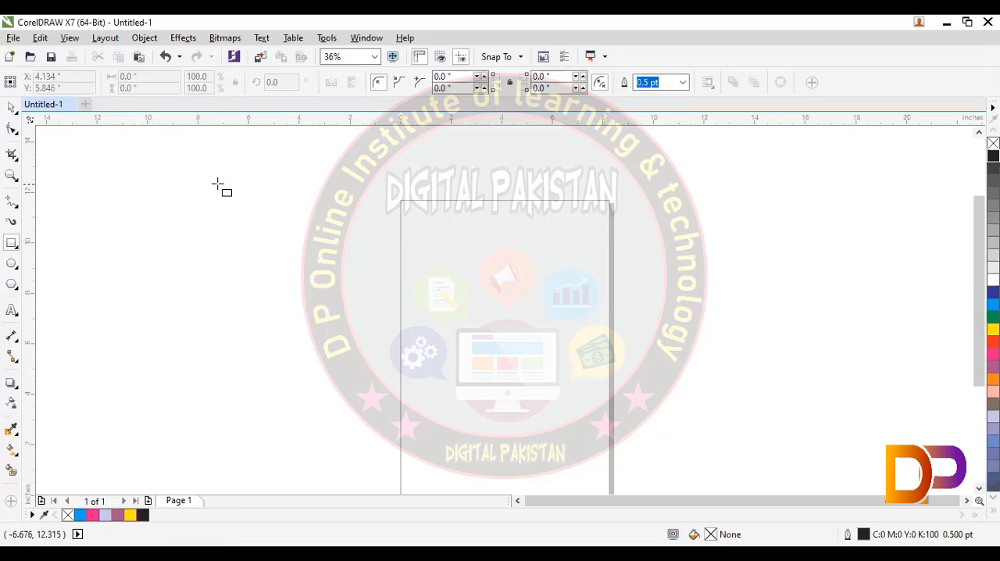
pyautogui.moveTo(218, 184); pyautogui.dragTo(233, 329)
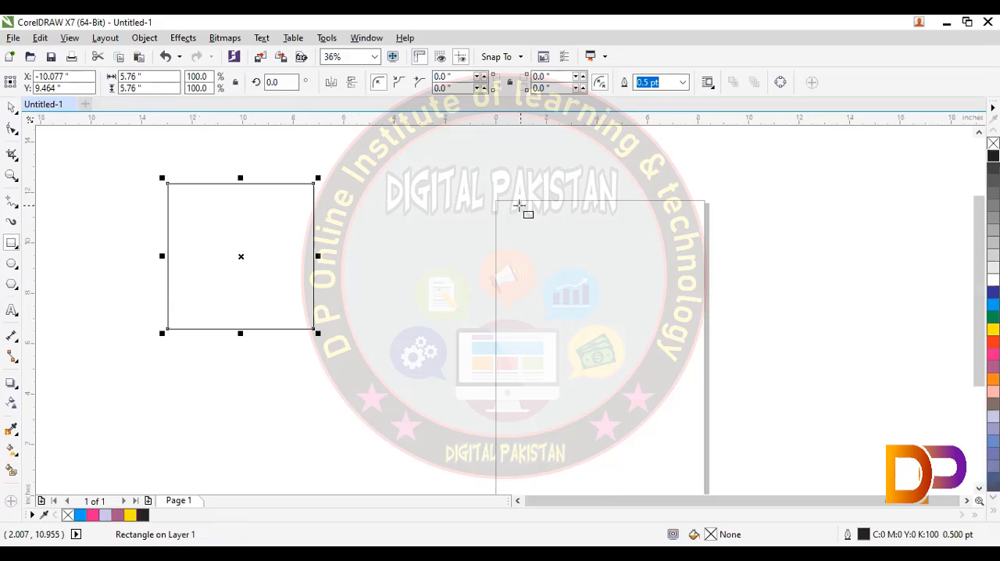
# - Draw a rectangle about 8.86 × 6.72 inches and move it down to overlap the page's left edge
pyautogui.moveTo(521, 207)
pyautogui.mouseDown()
pyautogui.moveTo(599, 277)
pyautogui.moveTo(495, 206)
pyautogui.moveTo(414, 208)
pyautogui.moveTo(404, 307)
pyautogui.moveTo(402, 270)
pyautogui.moveTo(406, 290)
pyautogui.mouseUp()
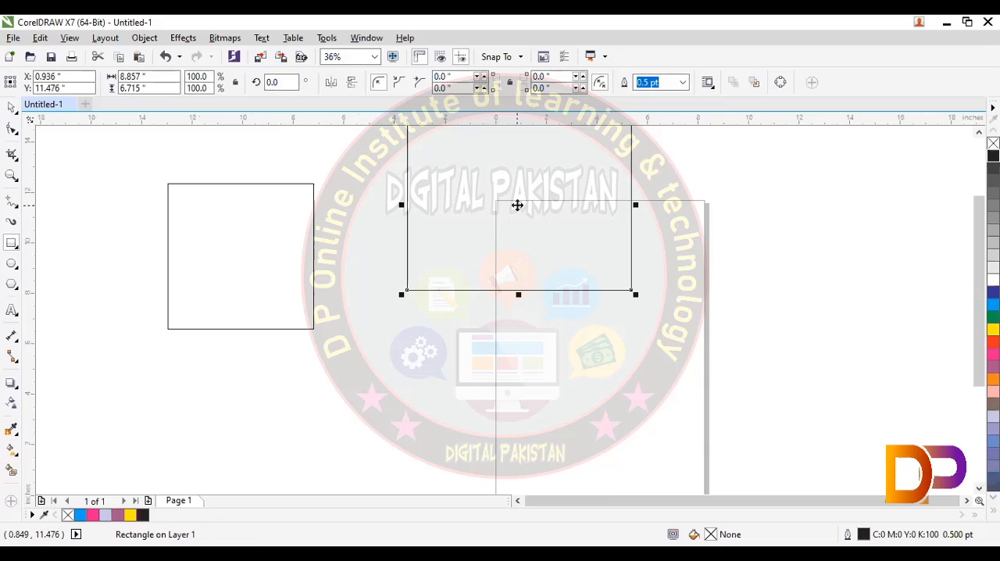
pyautogui.moveTo(518, 204); pyautogui.dragTo(456, 307)
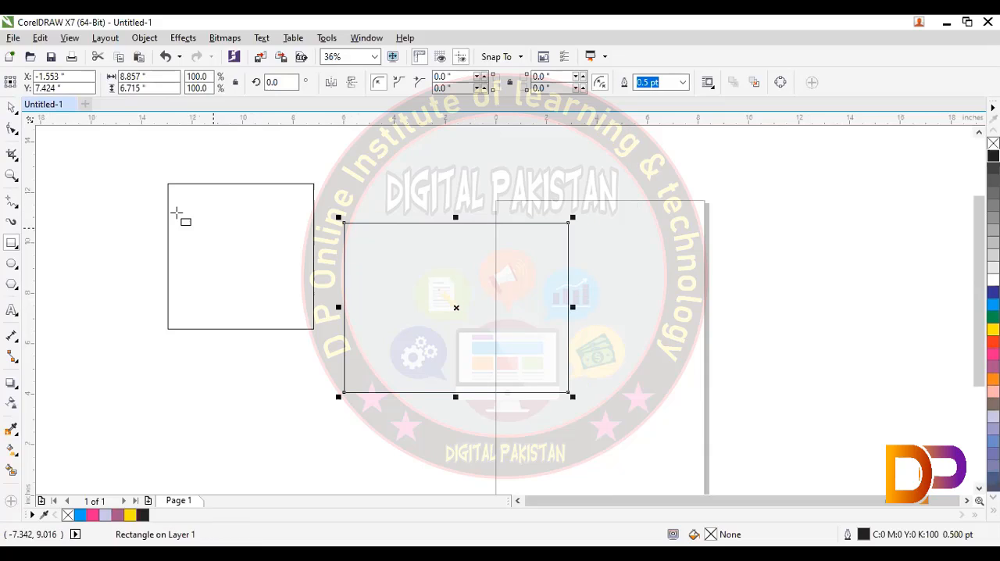
# - Fill the square with cyan, try selecting the unfilled rectangle from inside its outline, and delete the square
pyautogui.click(12, 107)
pyautogui.click(279, 184)
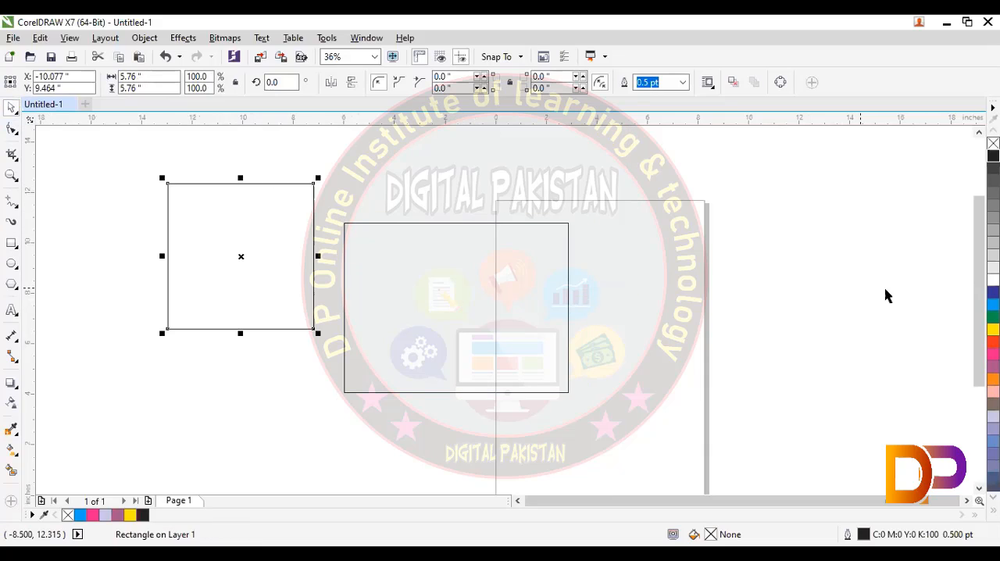
pyautogui.click(994, 303)
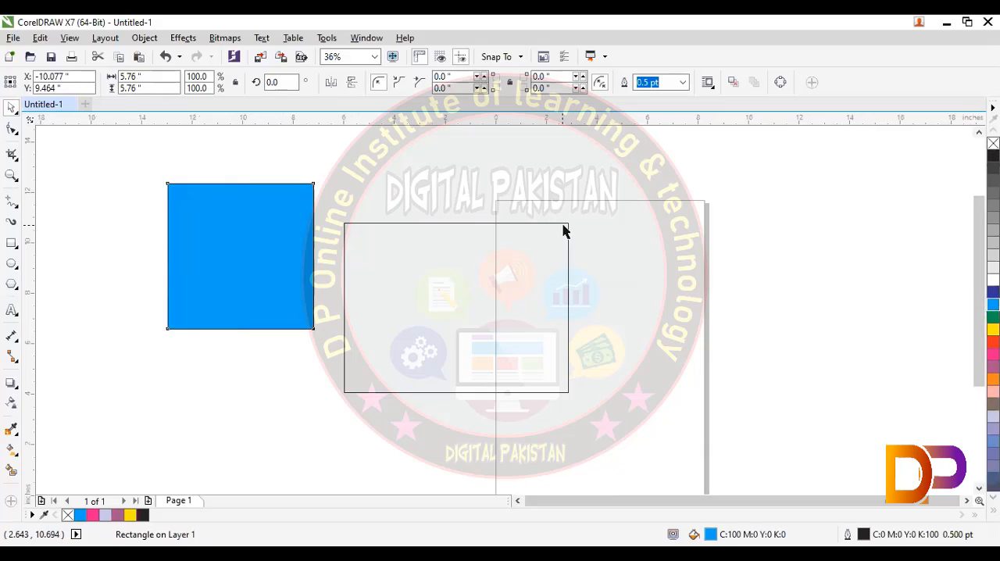
pyautogui.click(564, 228)
pyautogui.click(301, 218)
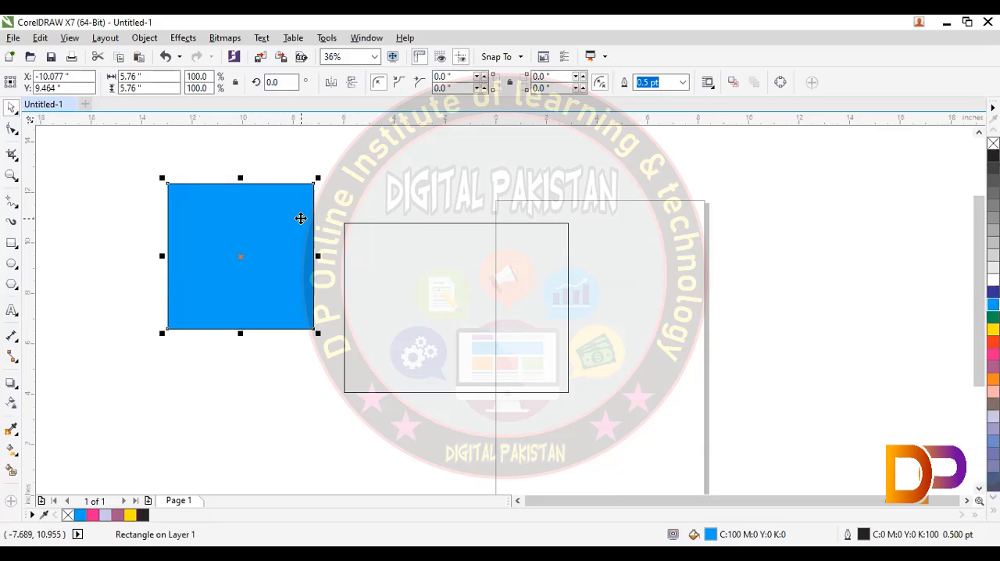
pyautogui.press('Delete')
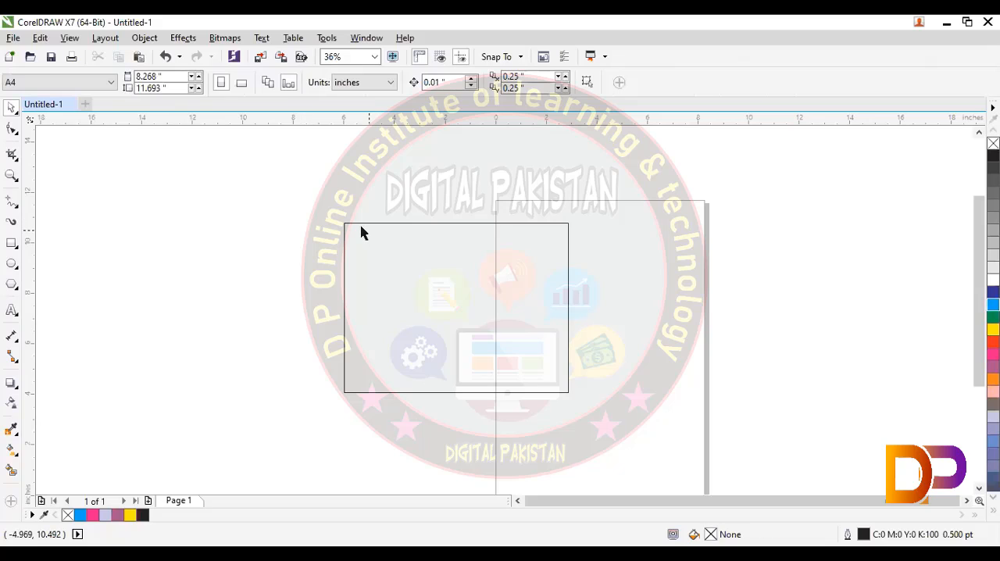
# - Move the remaining rectangle off the page to the left and deselect it
pyautogui.click(357, 222)
pyautogui.moveTo(357, 223); pyautogui.dragTo(268, 199)
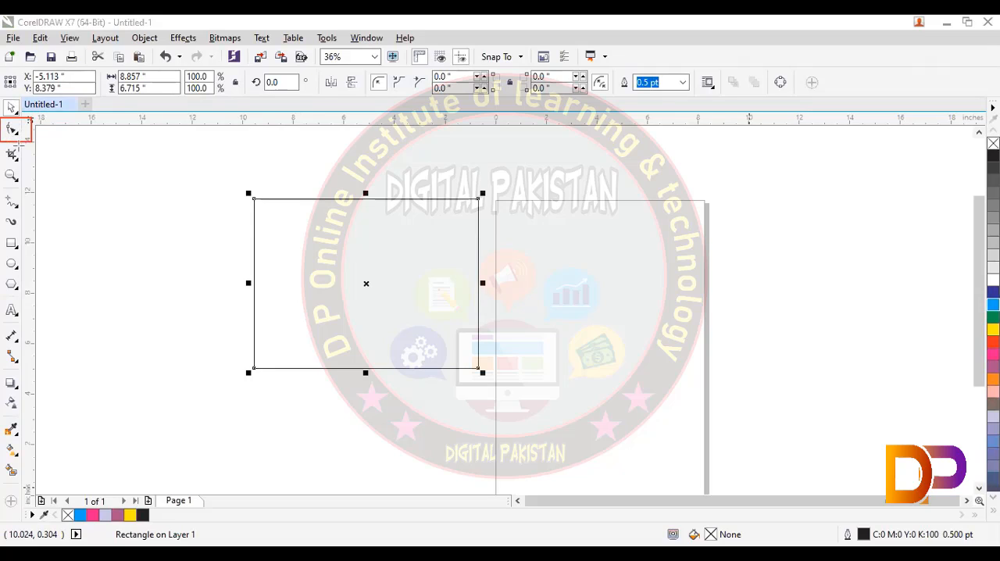
pyautogui.click(257, 206)
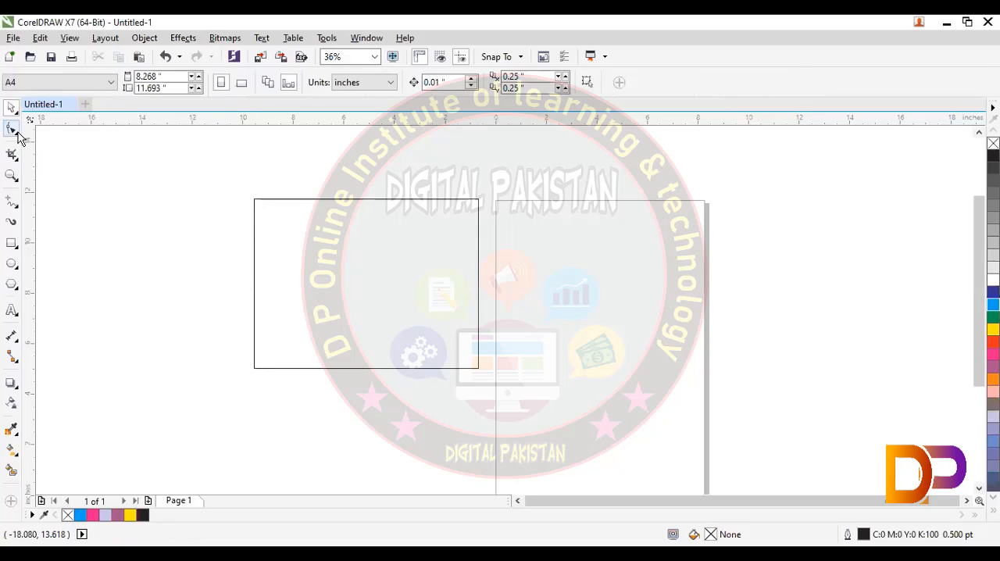
# - Round the rectangle's corners to a radius of about 0.058 inches with the Shape tool
pyautogui.click(17, 133)
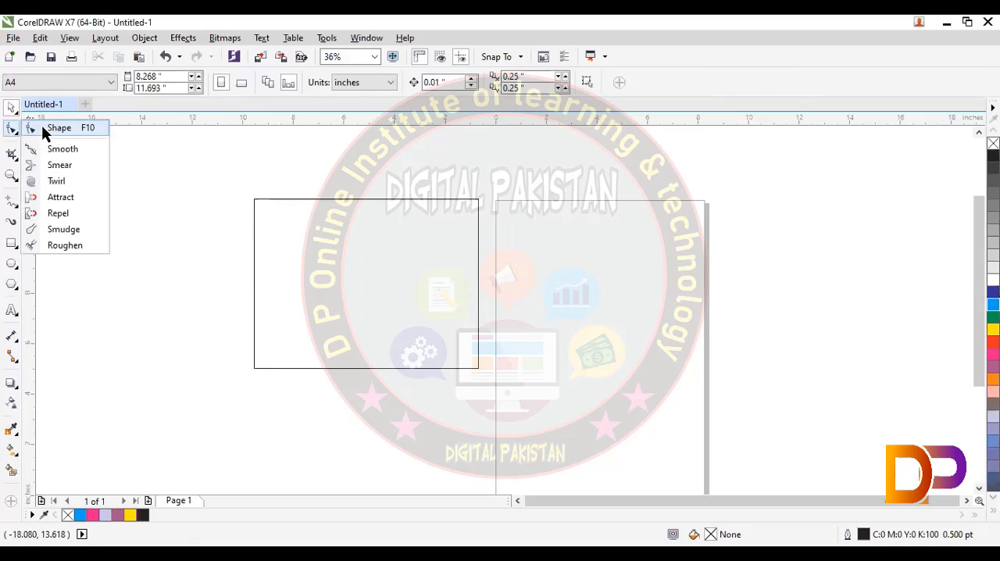
pyautogui.click(262, 211)
pyautogui.click(256, 202)
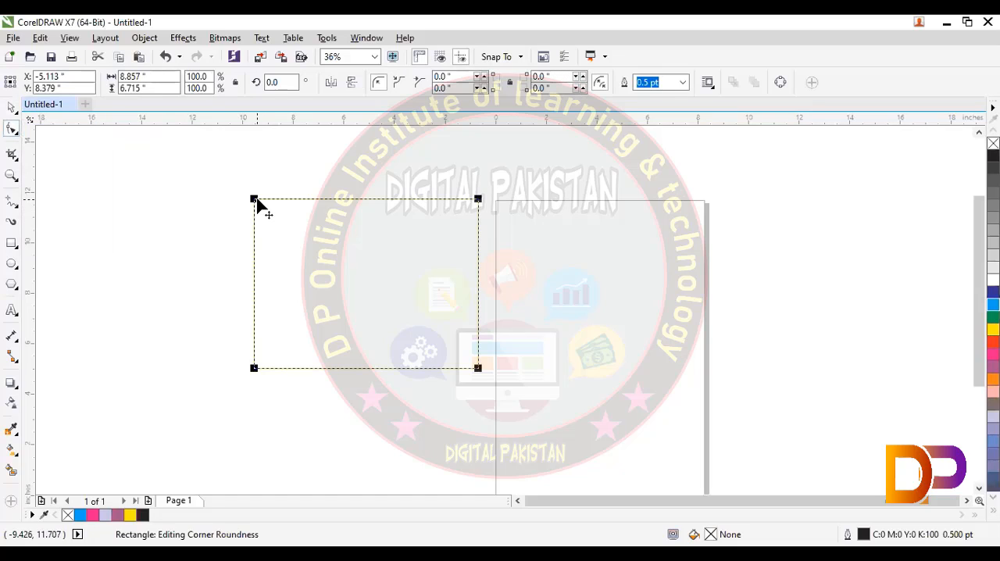
pyautogui.moveTo(257, 200); pyautogui.dragTo(174, 190)
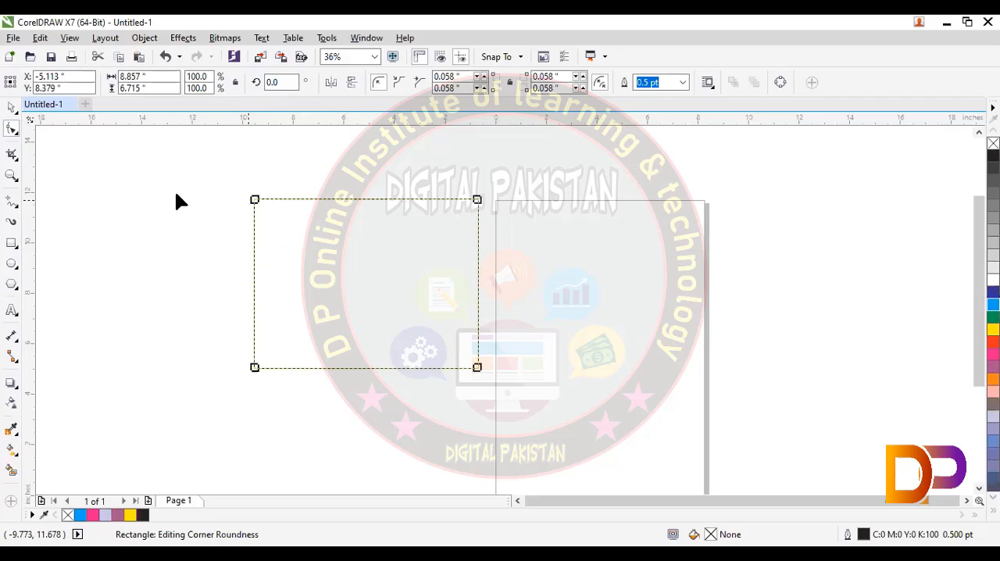
pyautogui.click(12, 107)
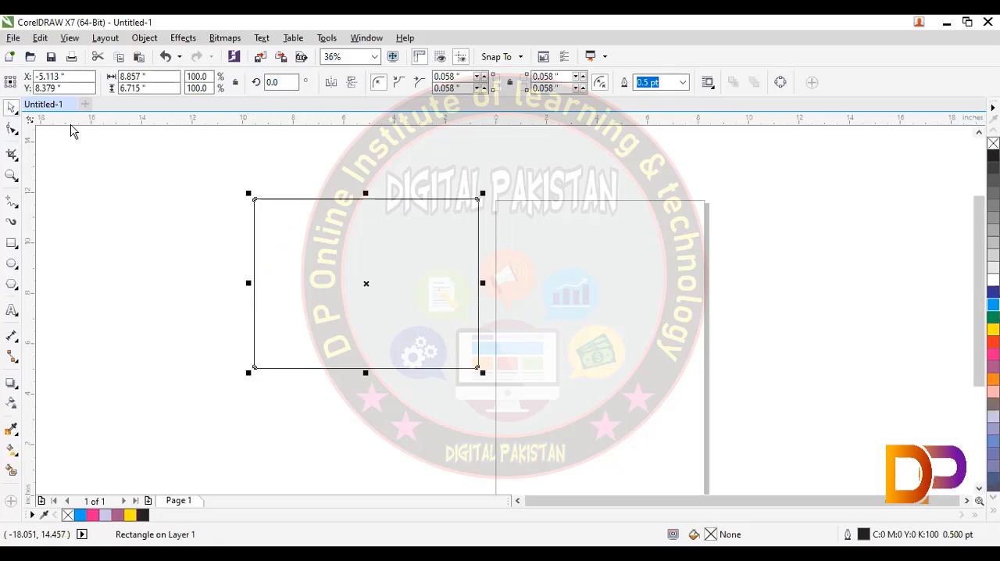
# - Set the rectangle's width to 3.5 inches
pyautogui.click(266, 193)
pyautogui.click(274, 198)
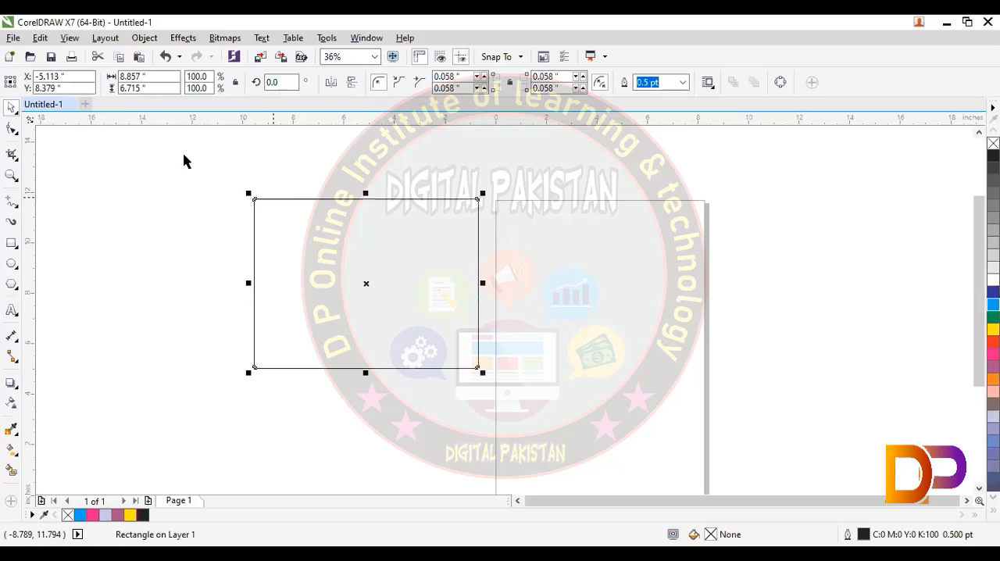
pyautogui.click(158, 76)
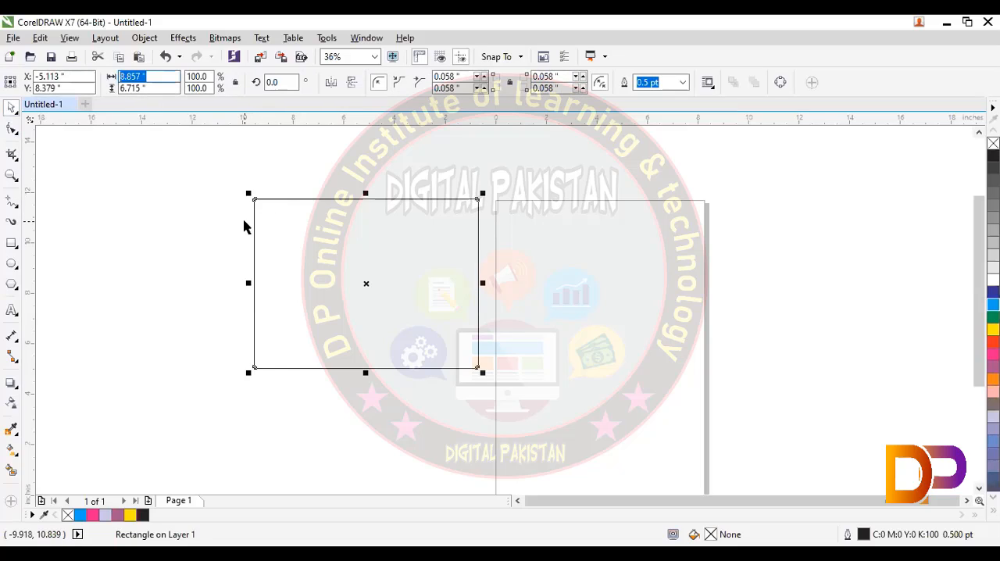
pyautogui.write('3.5')
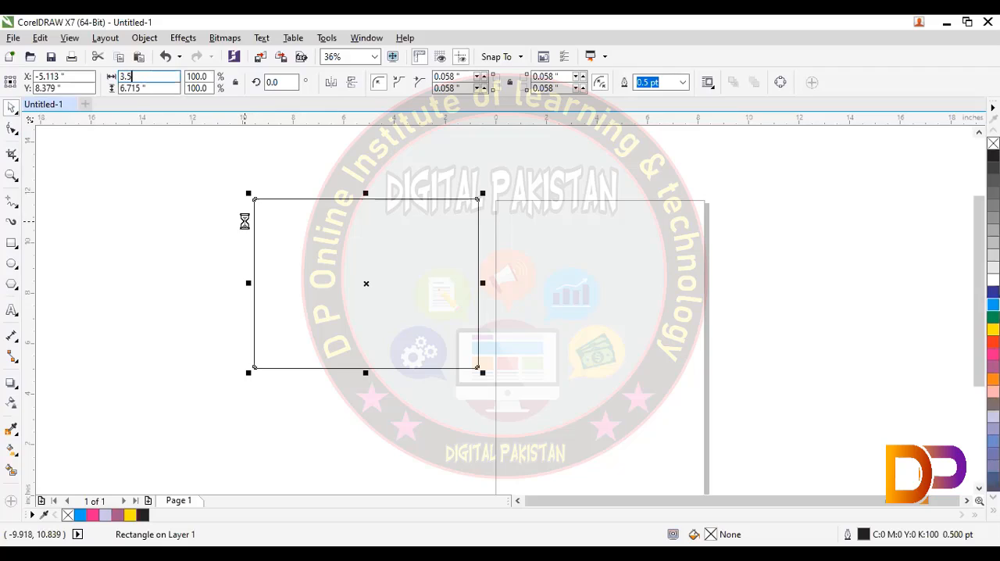
pyautogui.press('Return')
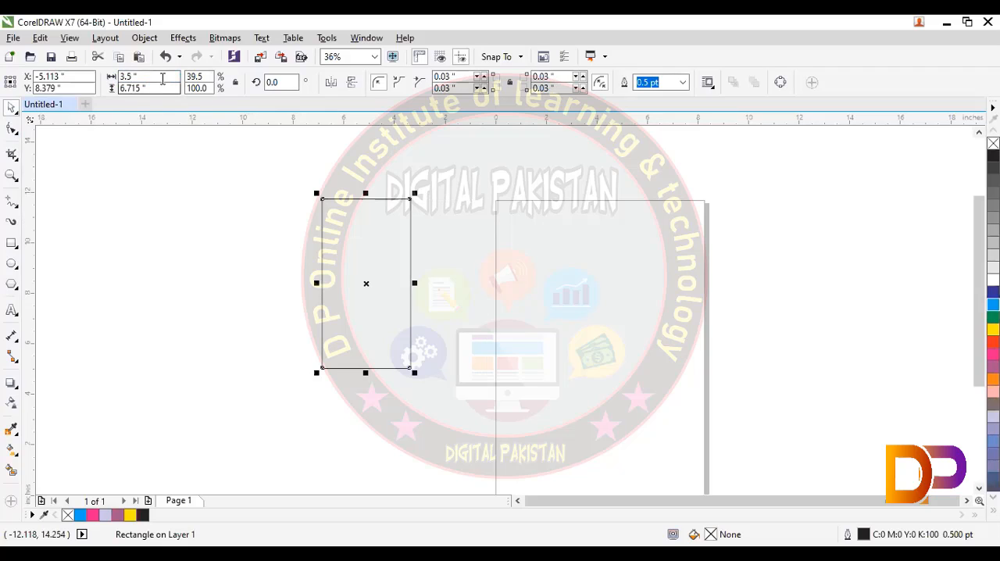
# - Set the rectangle's size to 2.2 inches wide and 3.5 inches high
pyautogui.moveTo(146, 80); pyautogui.dragTo(104, 80)
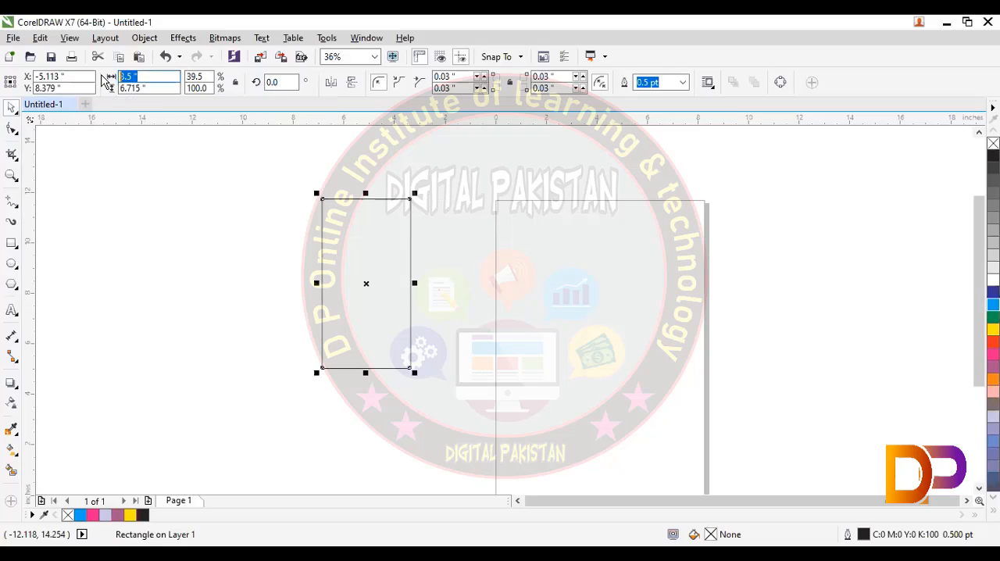
pyautogui.write('2.2')
pyautogui.press('Tab')
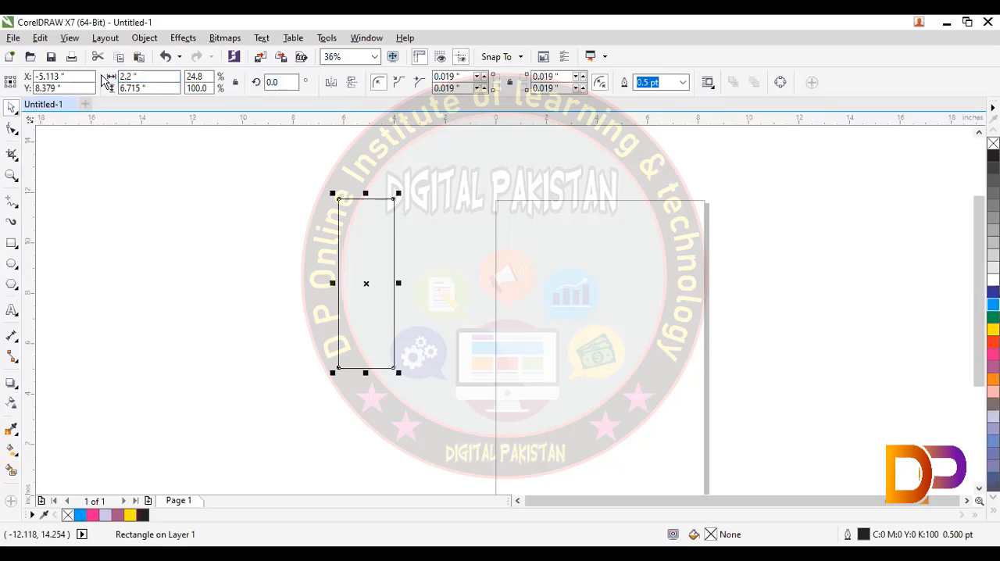
pyautogui.write('3')
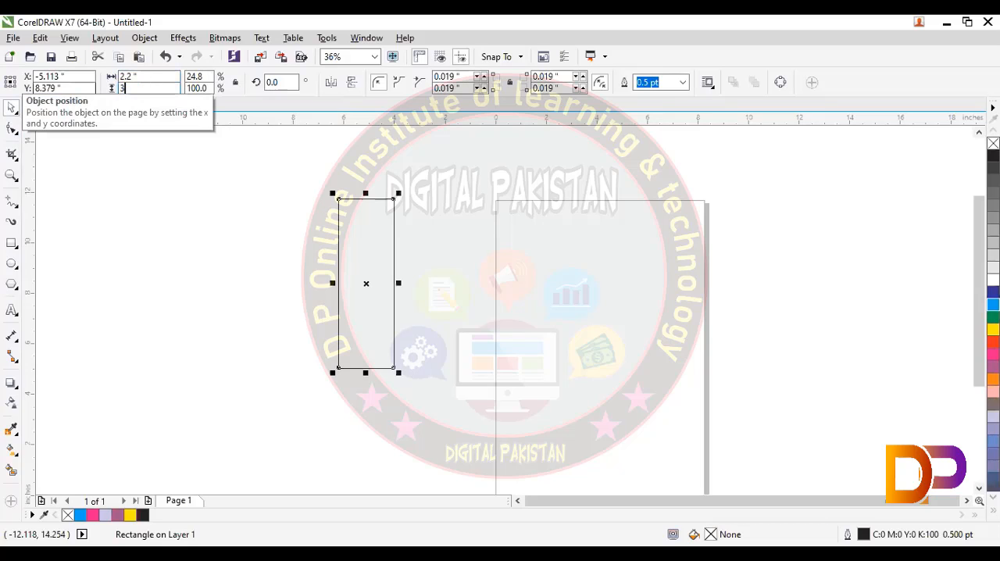
pyautogui.write('.5')
pyautogui.press('Return')
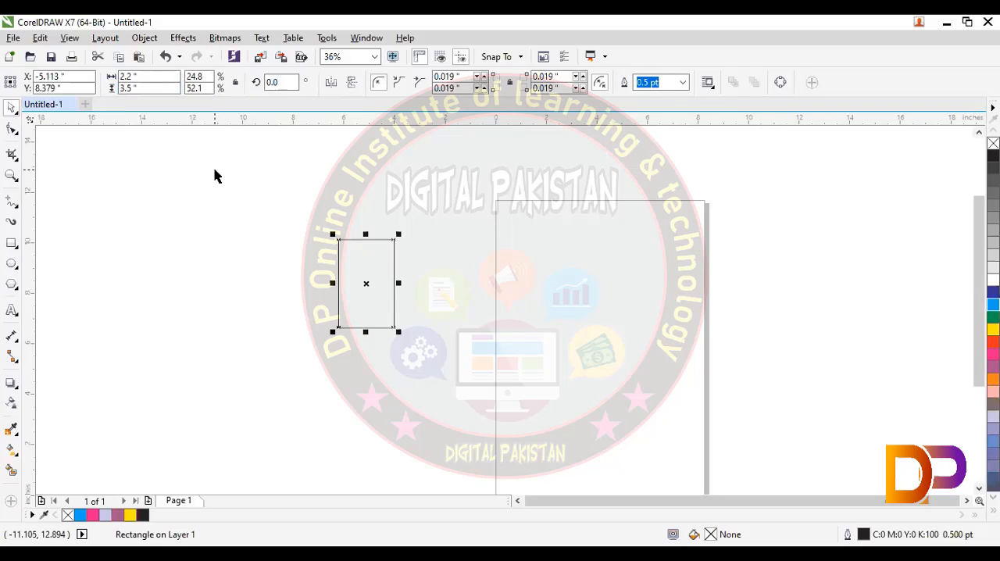
# - Change the rectangle to a horizontal format 3.5 inches wide and 2.2 inches high
pyautogui.hotkey('shift', 'F2')
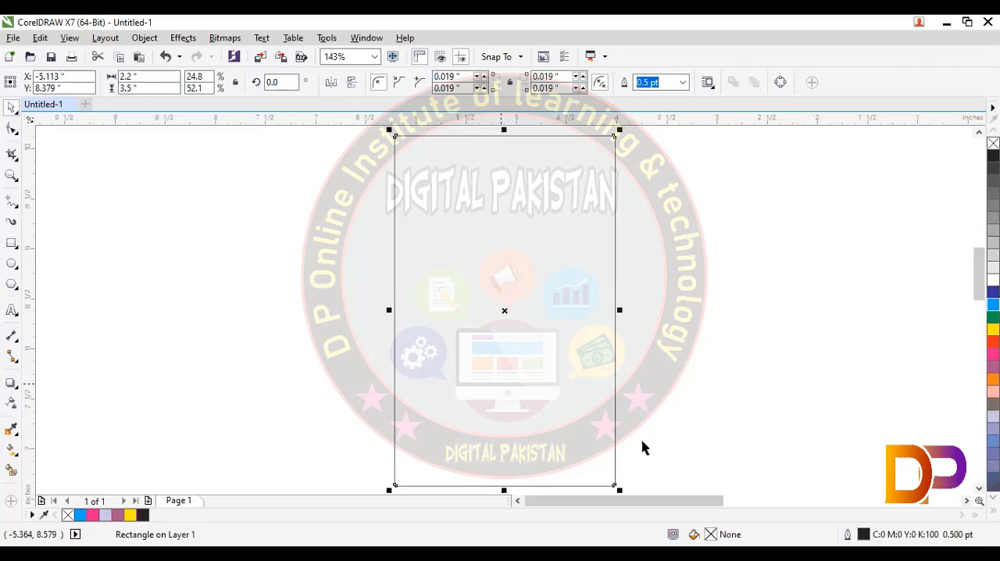
pyautogui.click(354, 378)
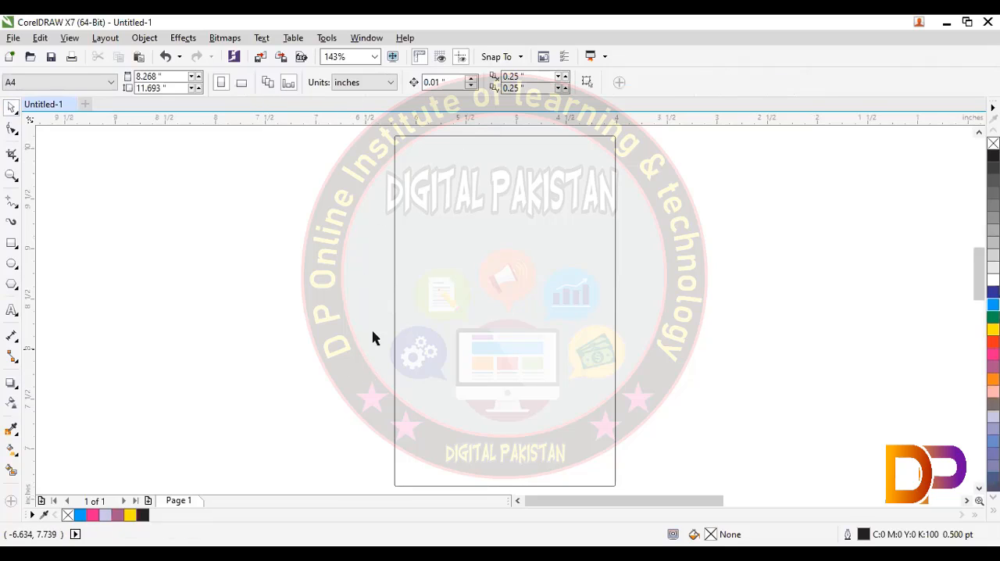
pyautogui.click(394, 314)
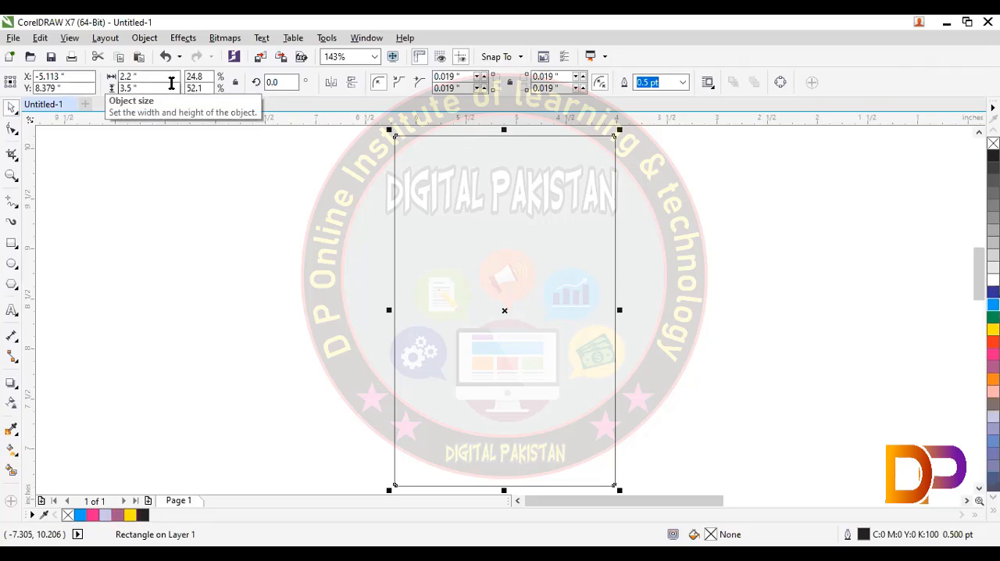
pyautogui.click(280, 82)
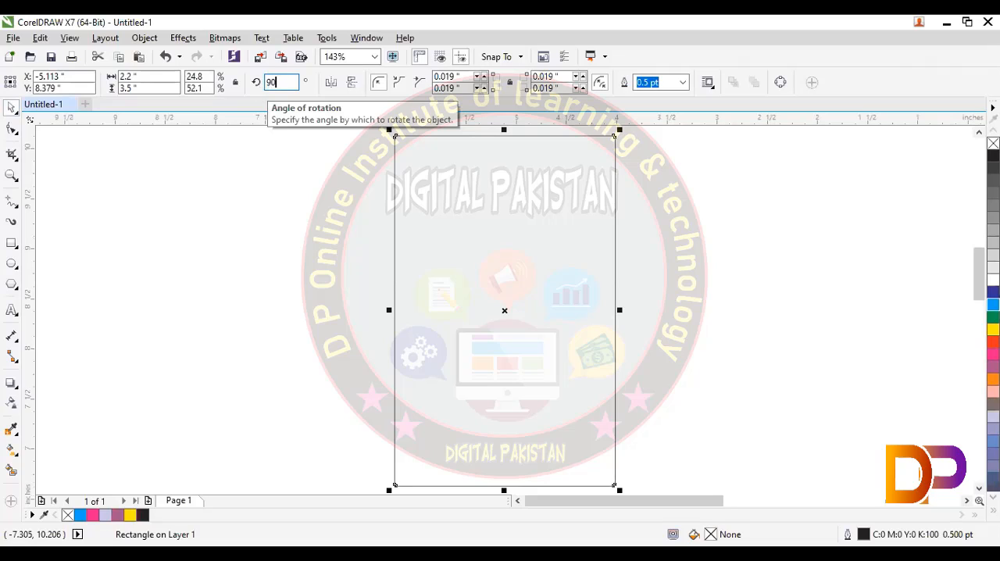
pyautogui.click(121, 88)
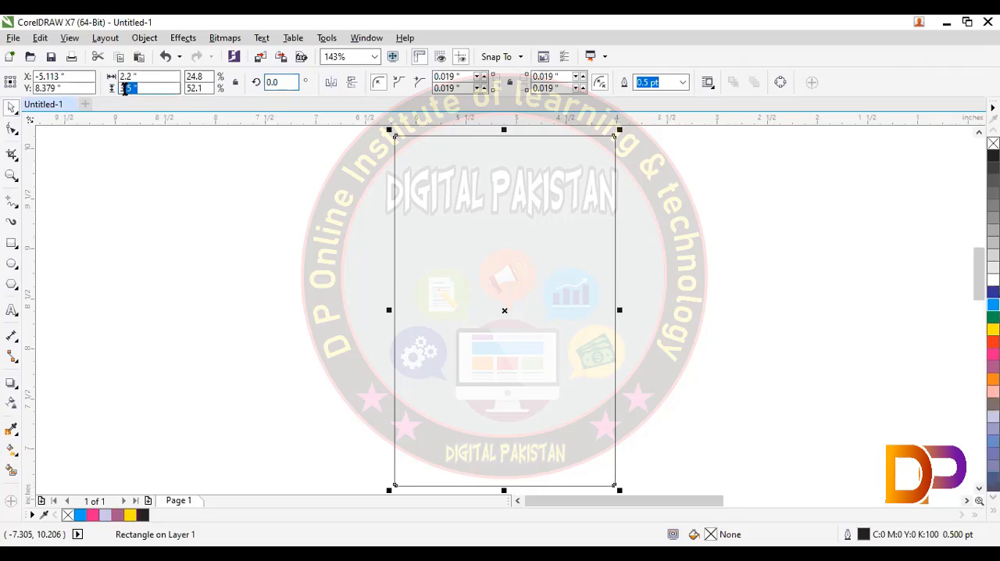
pyautogui.click(124, 75)
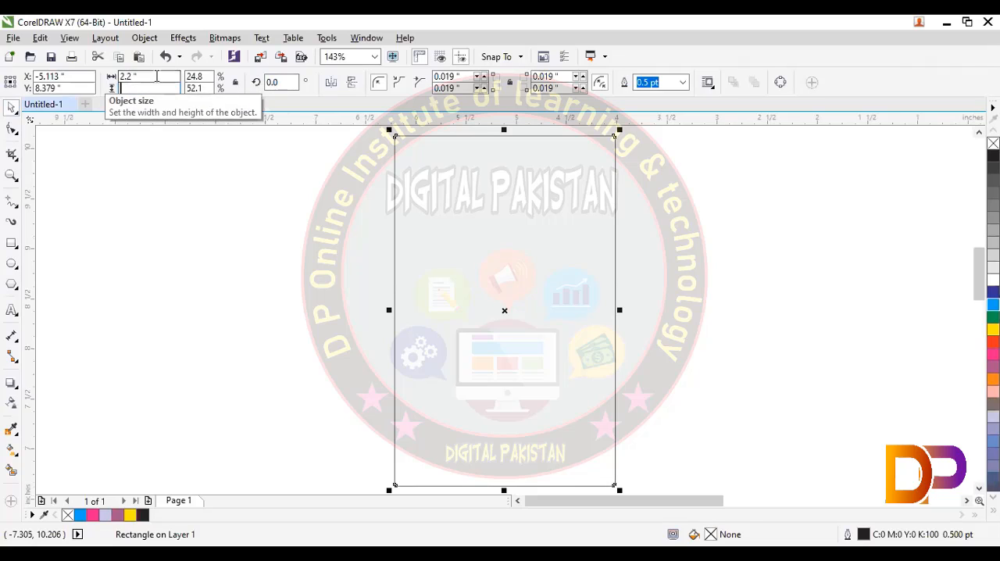
pyautogui.write('3.5')
pyautogui.click(131, 88)
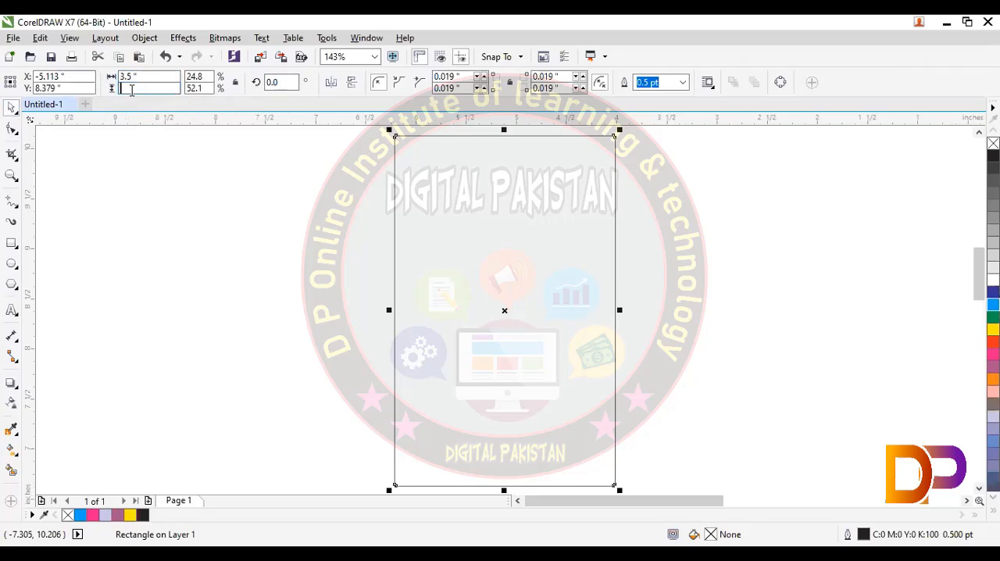
pyautogui.write('2.2')
pyautogui.press('Return')
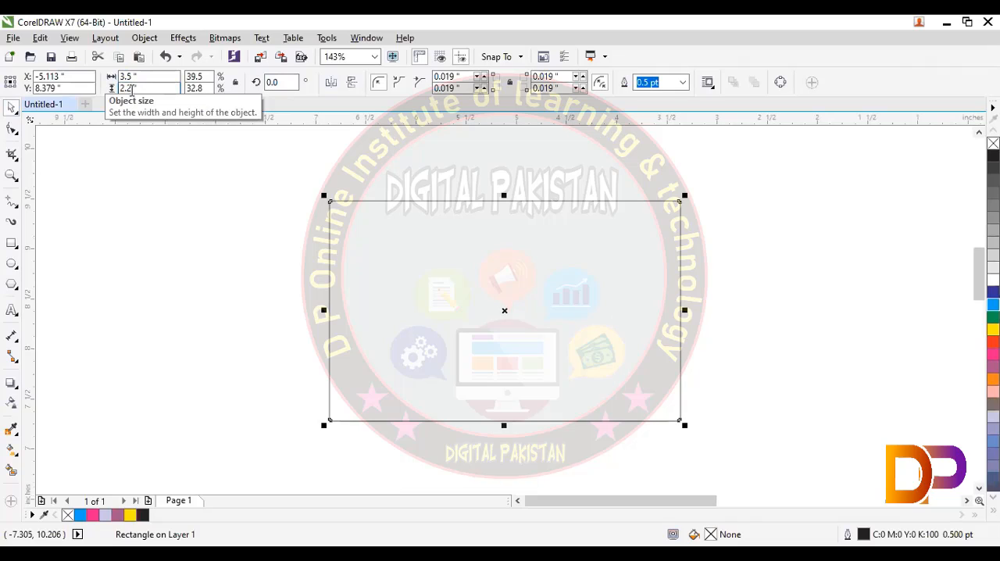
# - Set the height of the horizontal rectangle to 2.1 inches
pyautogui.hotkey('shift', 'F2')
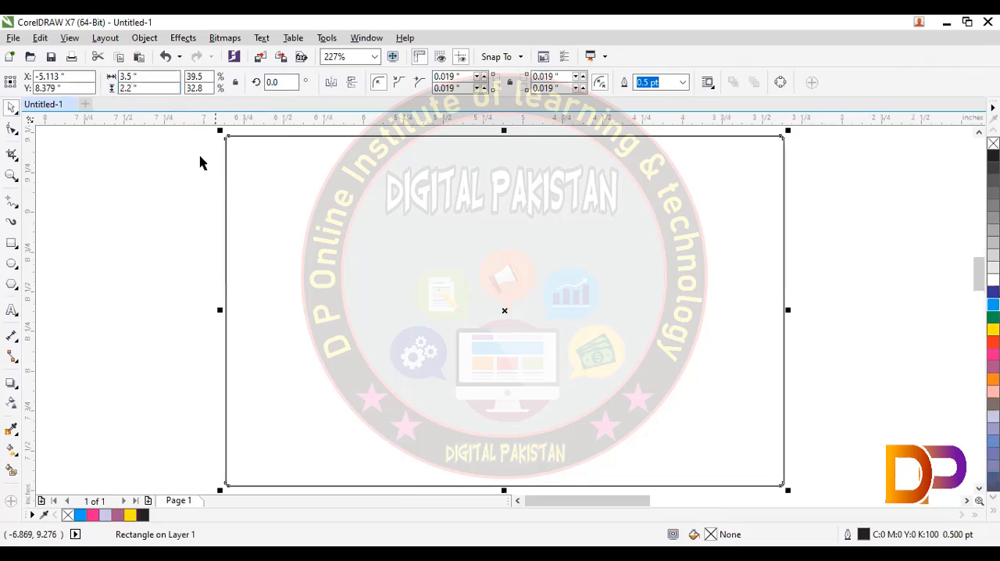
pyautogui.press('Escape')
pyautogui.click(228, 138)
pyautogui.click(146, 86)
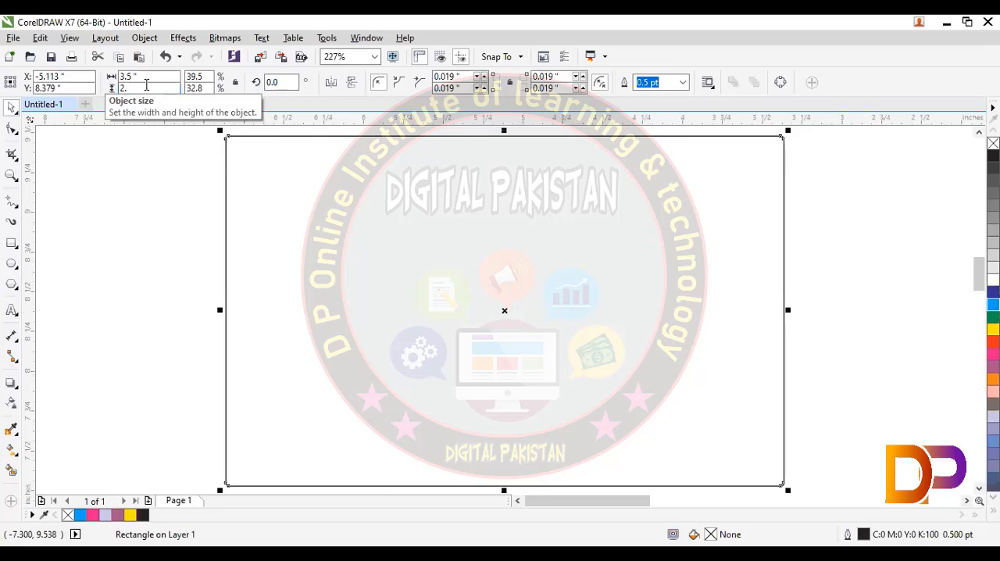
pyautogui.write('1')
pyautogui.press('Return')
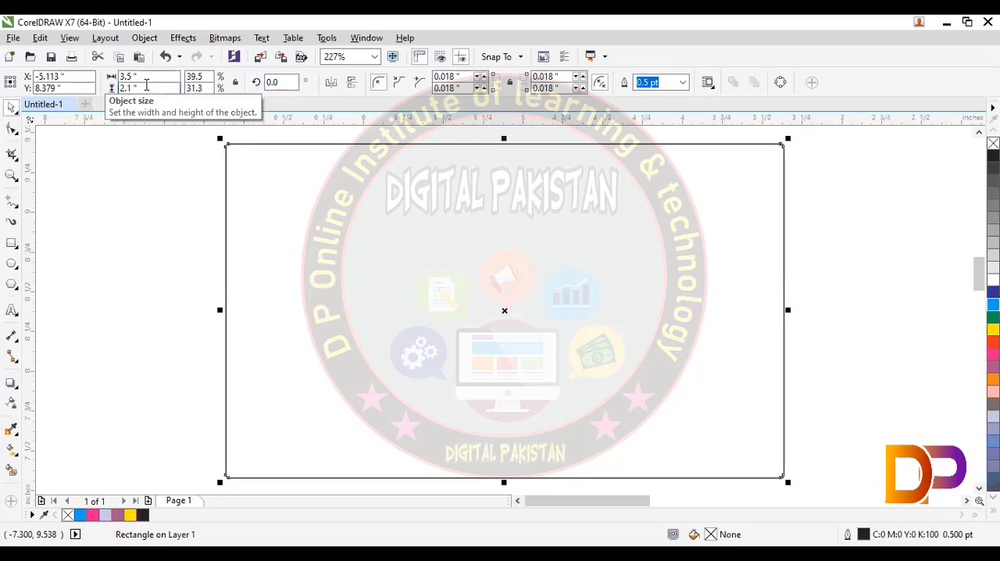
# - Reshape the 3.5 by 2.1 inch rectangle's top-left corner node to make all its corners square
pyautogui.click(121, 233)
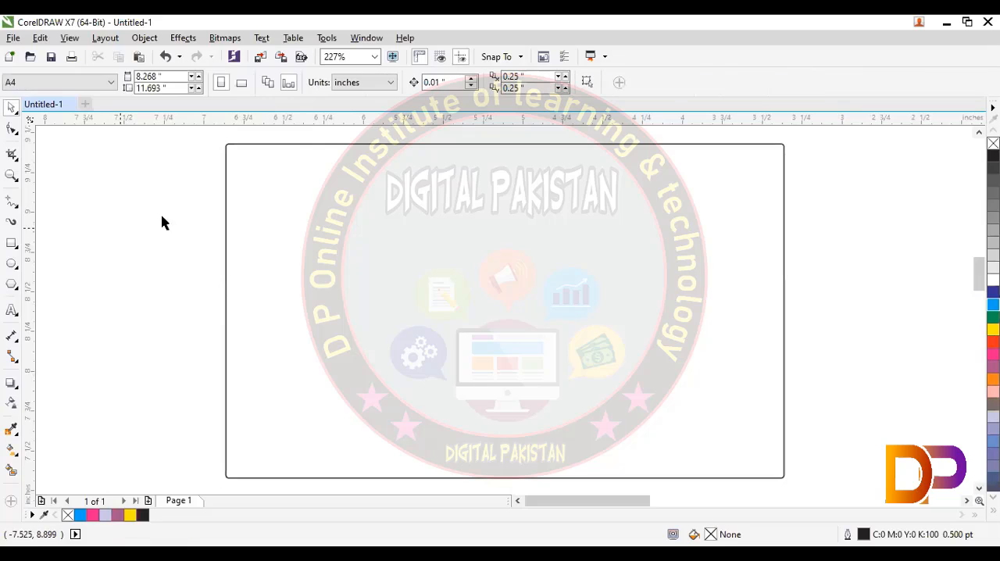
pyautogui.click(225, 165)
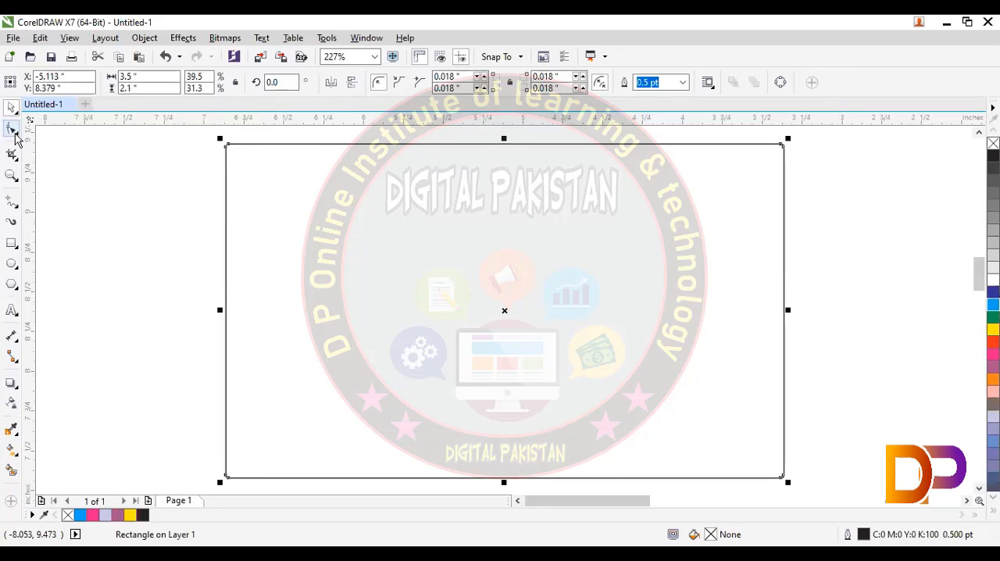
pyautogui.moveTo(228, 145)
pyautogui.mouseDown()
pyautogui.moveTo(351, 145)
pyautogui.moveTo(216, 142)
pyautogui.mouseUp()
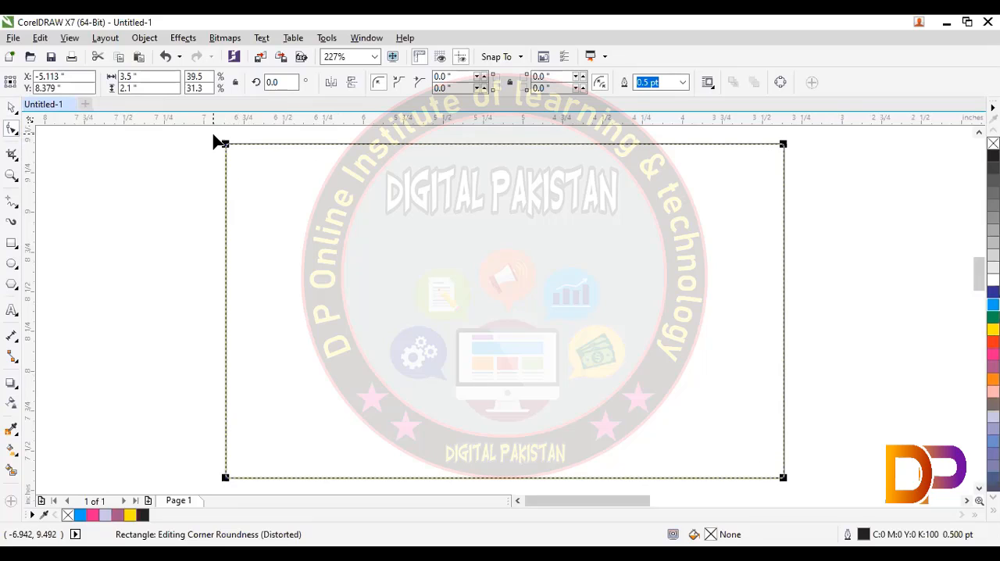
pyautogui.click(17, 112)
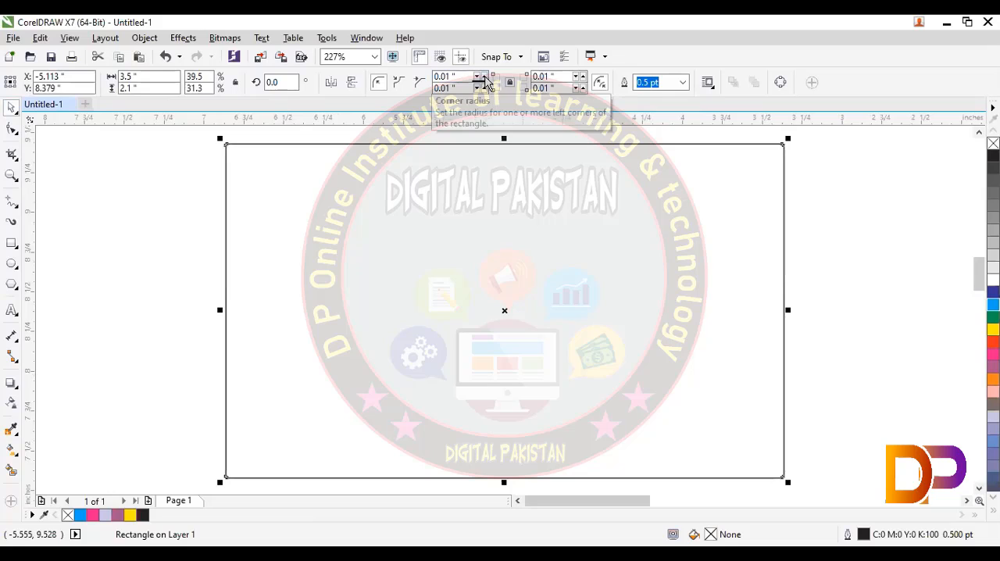
# - Round all four linked corners of the rectangle to a 0.12 inch radius
pyautogui.click(485, 77)
pyautogui.click(485, 77)
pyautogui.click(484, 77)
pyautogui.click(484, 77)
pyautogui.click(485, 77)
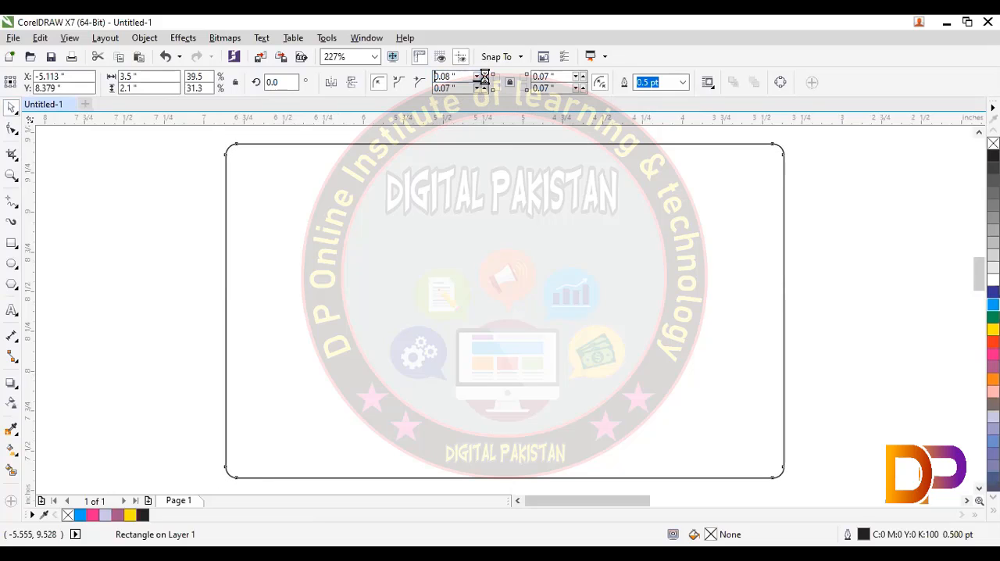
pyautogui.click(485, 78)
pyautogui.click(484, 78)
pyautogui.click(484, 89)
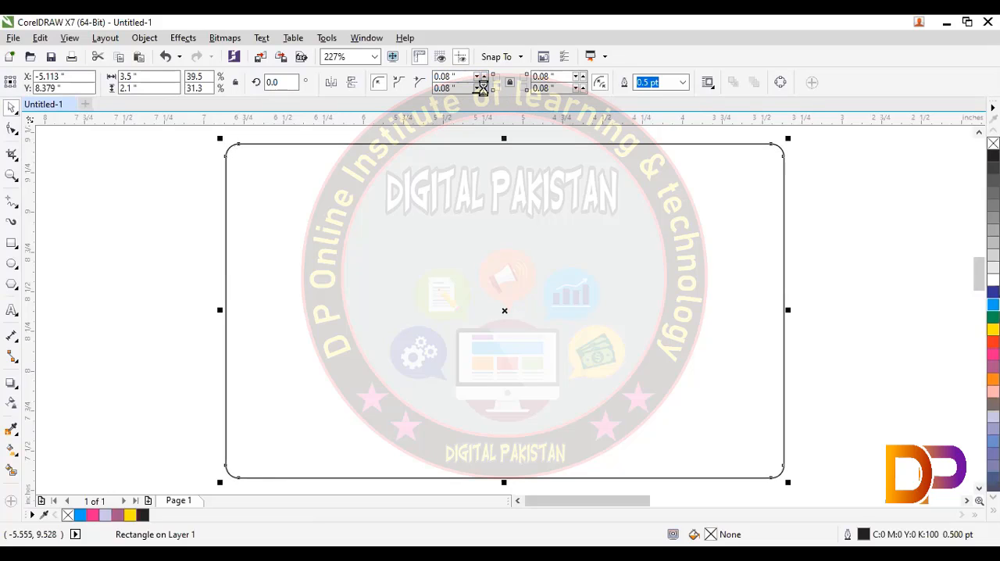
pyautogui.click(484, 89)
pyautogui.click(483, 89)
pyautogui.click(484, 89)
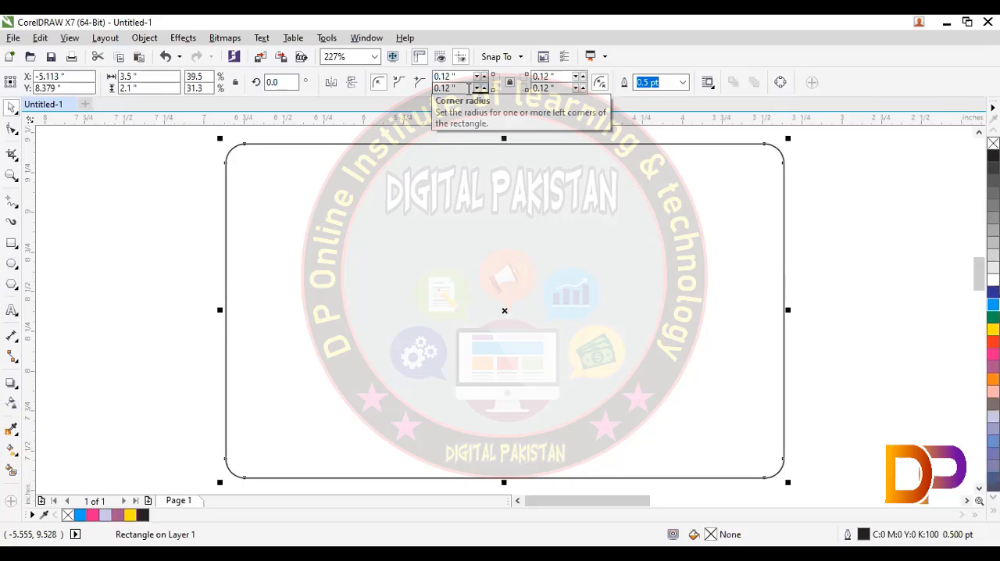
# - Reset all four corner radii of the rectangle to 0 and unlink them for individual editing
pyautogui.doubleClick(473, 76)
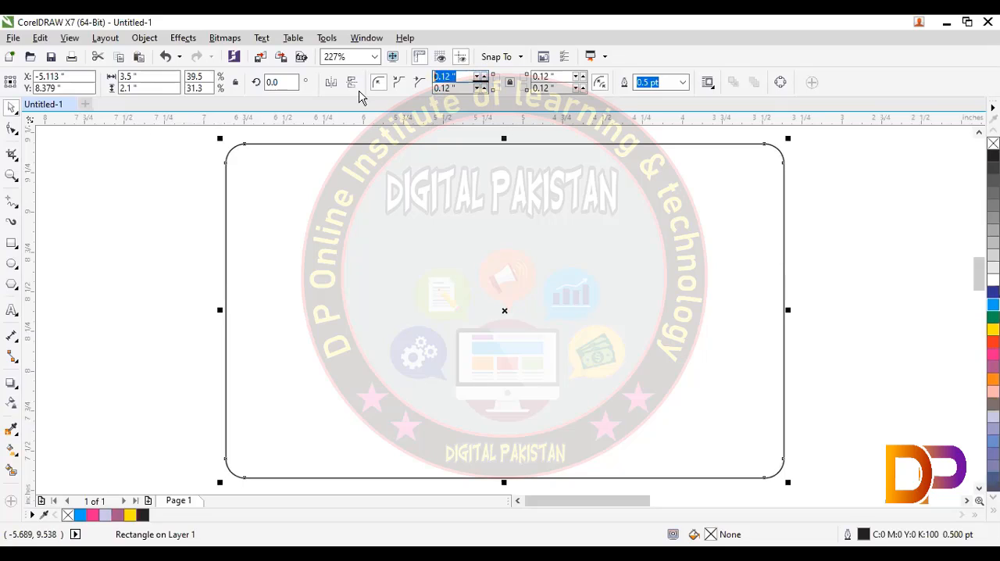
pyautogui.write('0')
pyautogui.press('Return')
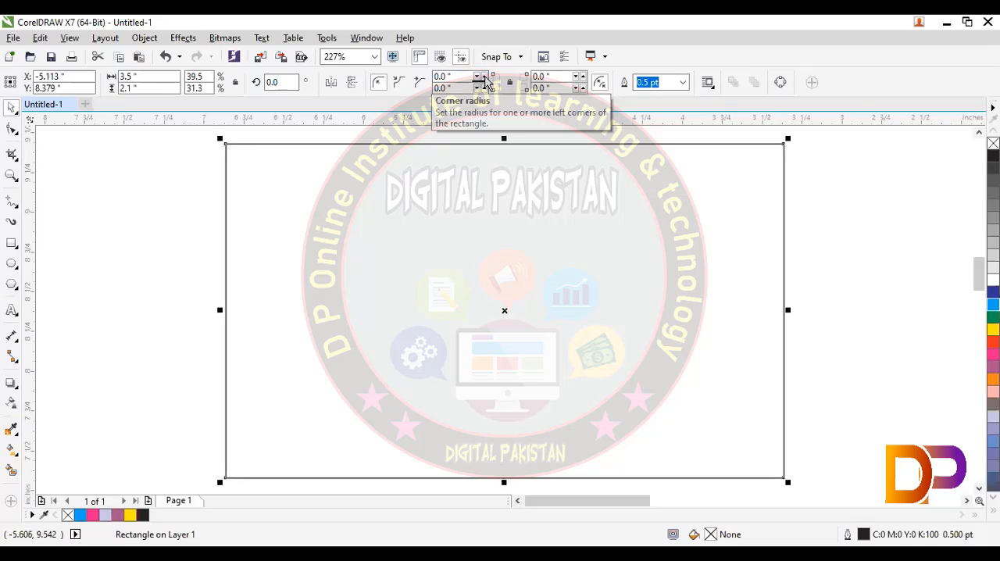
# - Round only the rectangle's top-left corner, increasing its radius stepwise to 0.32 inch
pyautogui.click(485, 76)
pyautogui.click(484, 76)
pyautogui.click(485, 77)
pyautogui.click(484, 77)
pyautogui.click(485, 76)
pyautogui.click(484, 77)
pyautogui.click(484, 77)
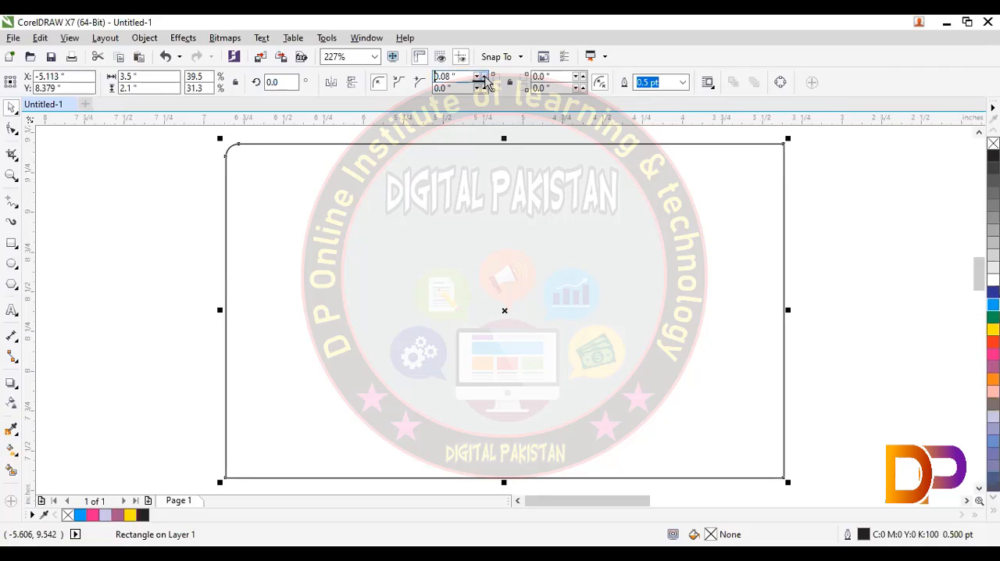
pyautogui.click(484, 77)
pyautogui.click(484, 77)
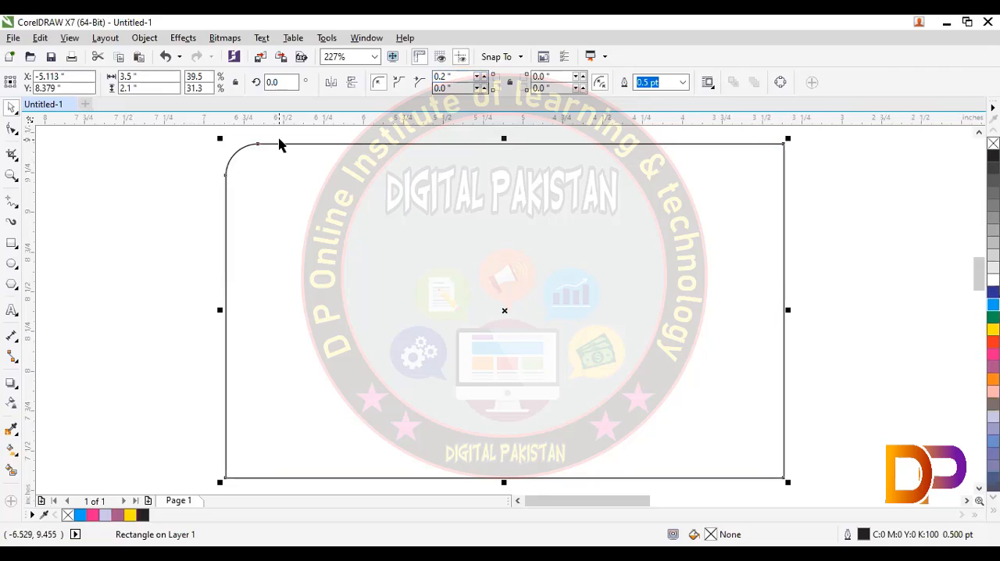
pyautogui.click(484, 76)
pyautogui.click(485, 76)
pyautogui.click(485, 76)
pyautogui.click(484, 77)
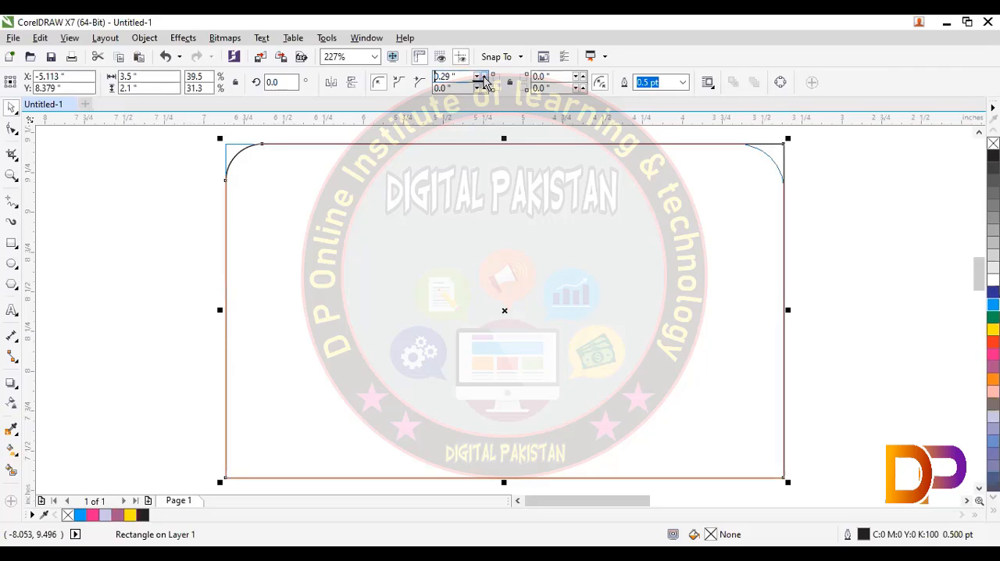
pyautogui.click(484, 77)
pyautogui.click(484, 76)
# - Set the radius of the rectangle's top-left corner to 0.5 inch
pyautogui.doubleClick(459, 77)
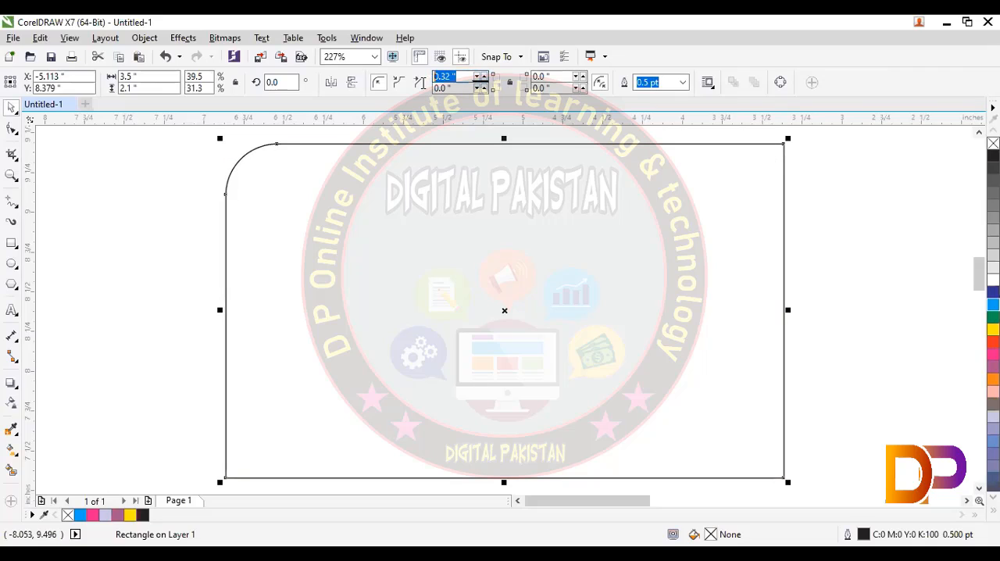
pyautogui.press('BackSpace')
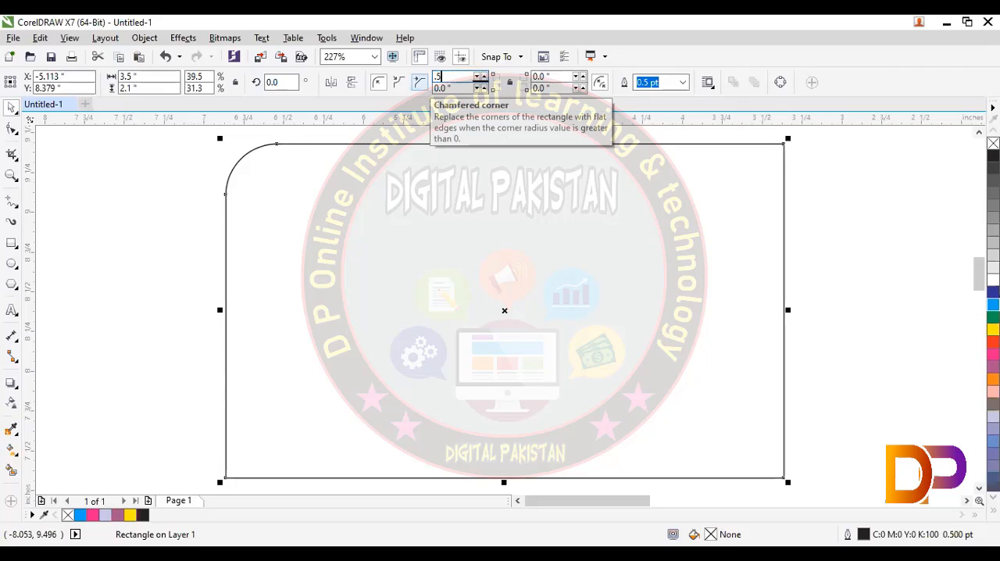
pyautogui.write('.5')
pyautogui.press('Return')
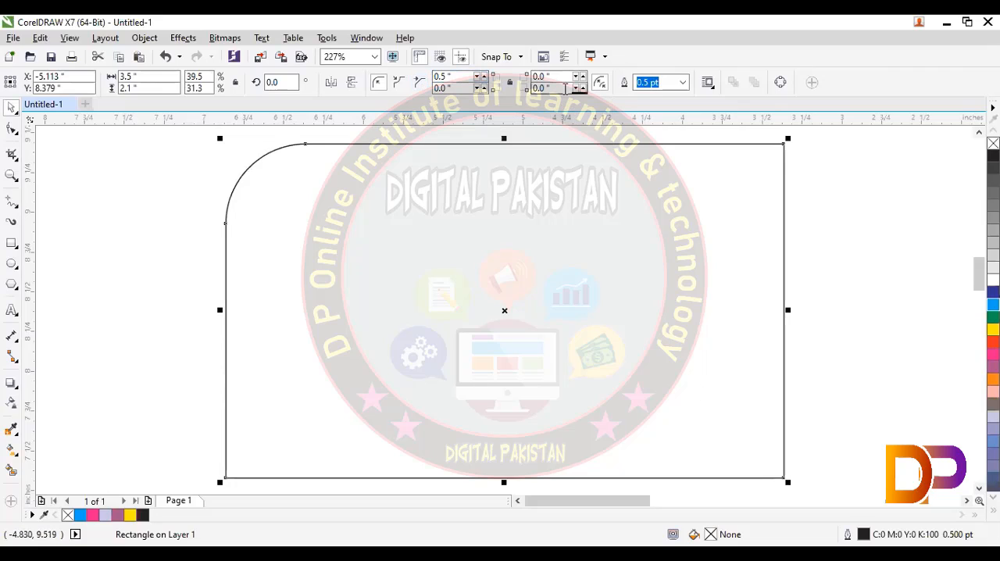
# - Set the radius of the rectangle's bottom-right corner to 0.5 inch
pyautogui.doubleClick(565, 89)
pyautogui.press('BackSpace')
pyautogui.write('.5')
pyautogui.press('Return')
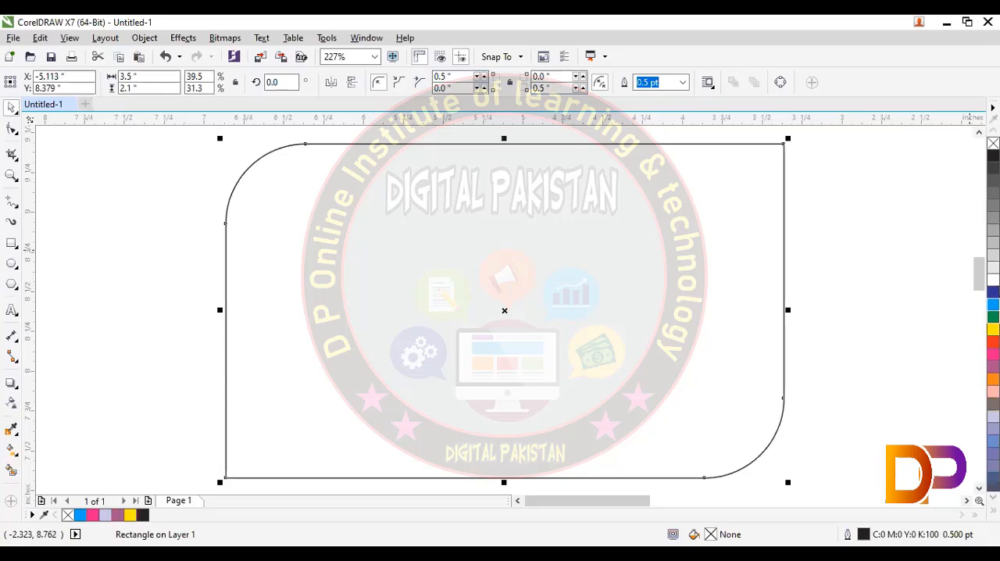
# - Fill the rectangle with green and scale it down proportionally to about 0.73 by 0.44 inches
pyautogui.click(993, 317)
pyautogui.click(904, 289)
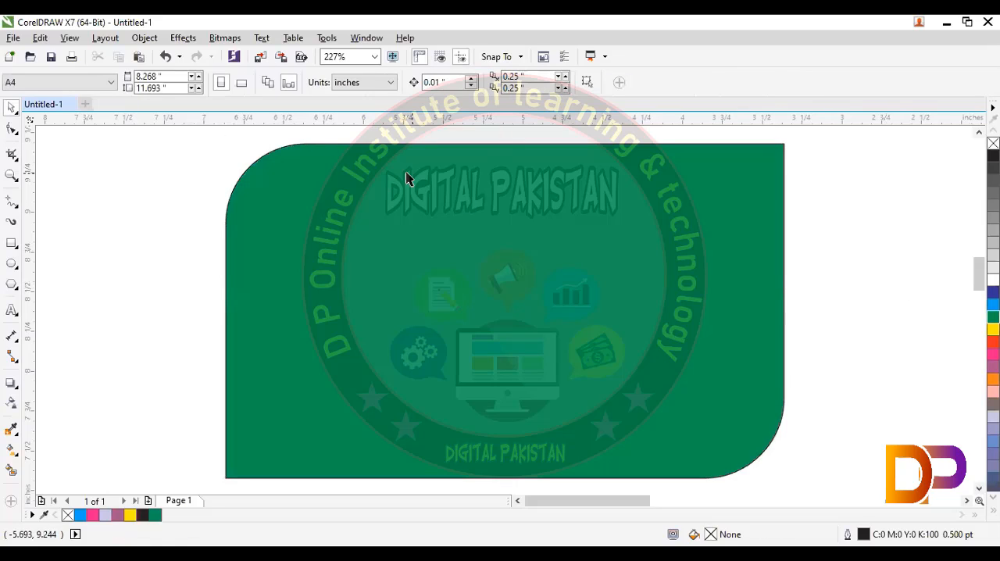
pyautogui.click(282, 151)
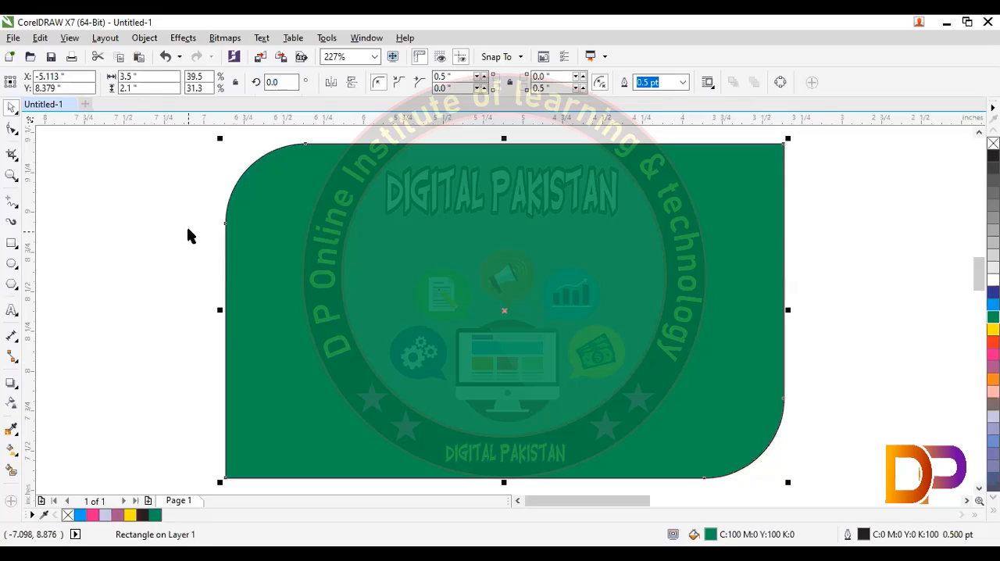
pyautogui.moveTo(790, 139); pyautogui.dragTo(350, 401)
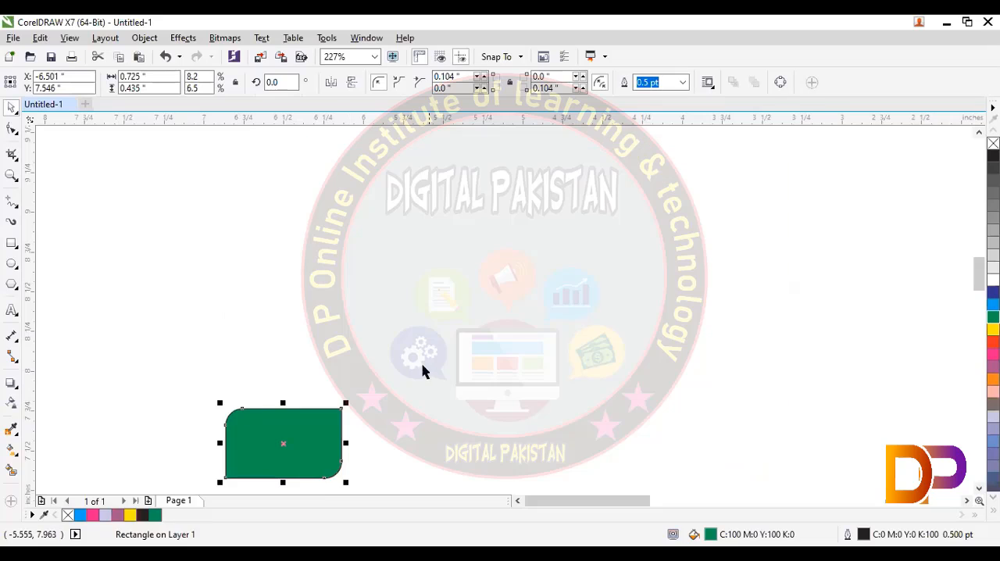
# - Draw a new rectangle about 1.89 by 0.97 inches above the green shape and round its corners to about 0.18 inch
pyautogui.moveTo(300, 172)
pyautogui.mouseDown()
pyautogui.moveTo(346, 236)
pyautogui.moveTo(603, 308)
pyautogui.moveTo(602, 326)
pyautogui.mouseUp()
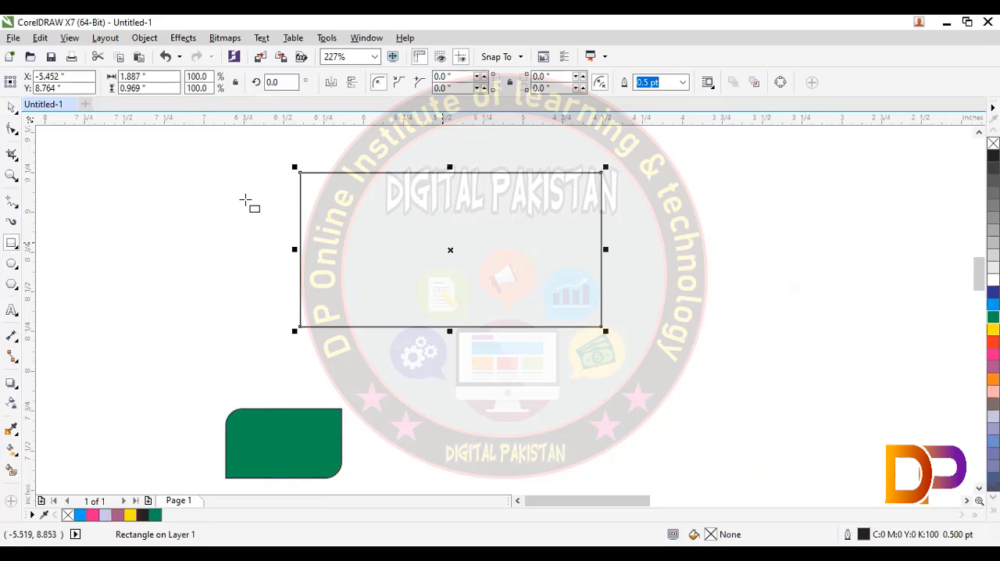
pyautogui.click(12, 108)
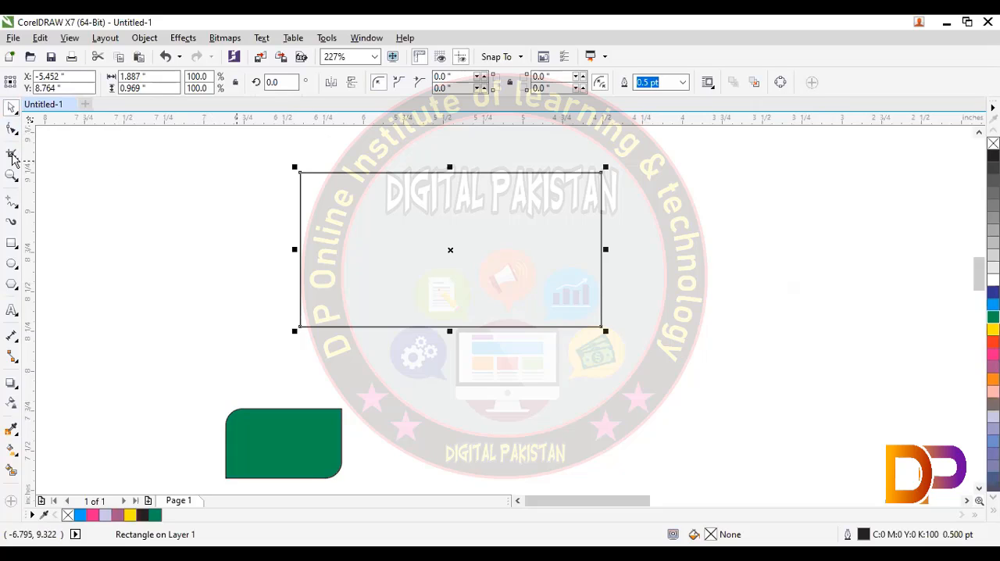
pyautogui.click(12, 129)
pyautogui.moveTo(300, 172); pyautogui.dragTo(329, 172)
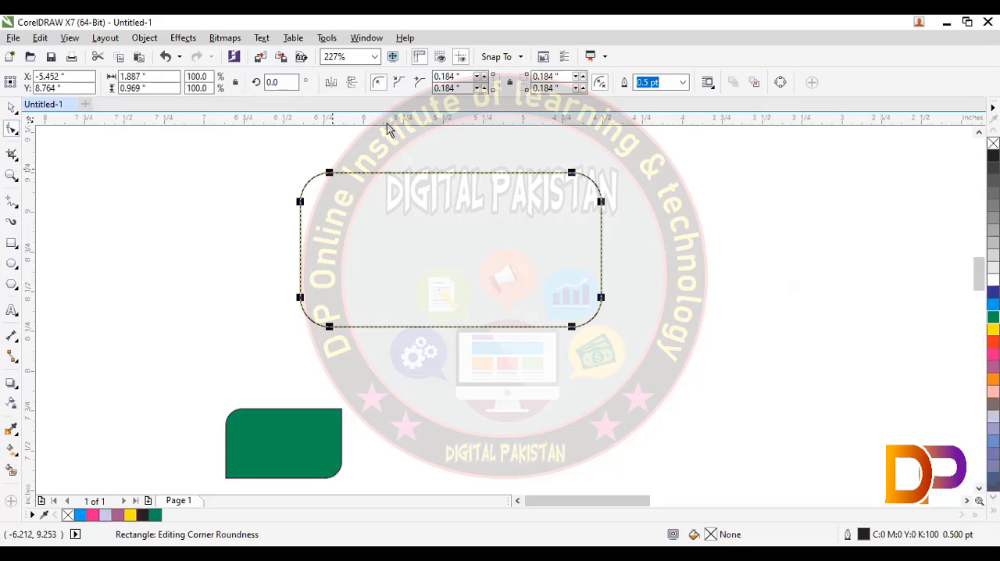
# - Change the new rectangle's corners to scalloped and reduce their radius to about 0.12 inch
pyautogui.click(398, 84)
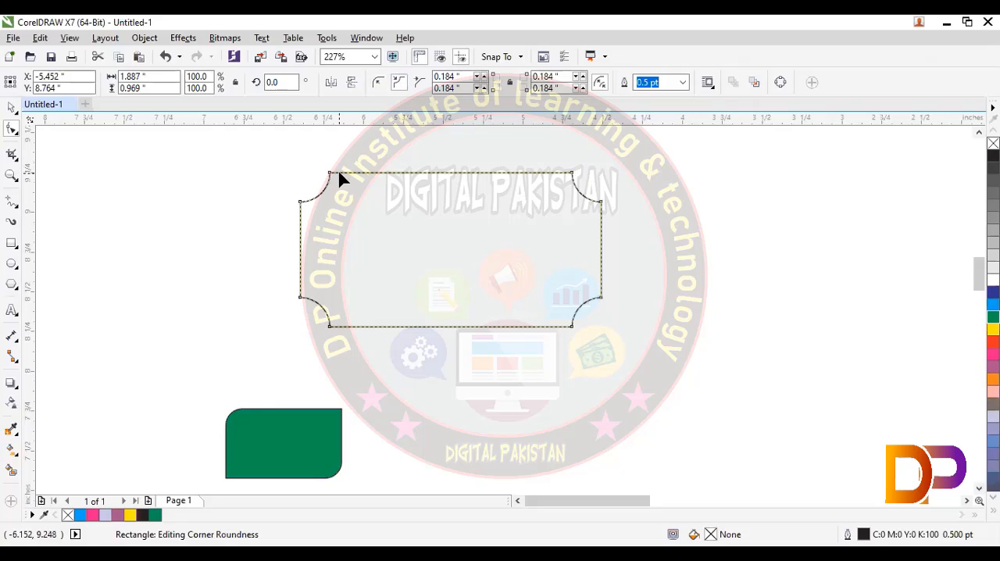
pyautogui.moveTo(336, 185); pyautogui.dragTo(319, 173)
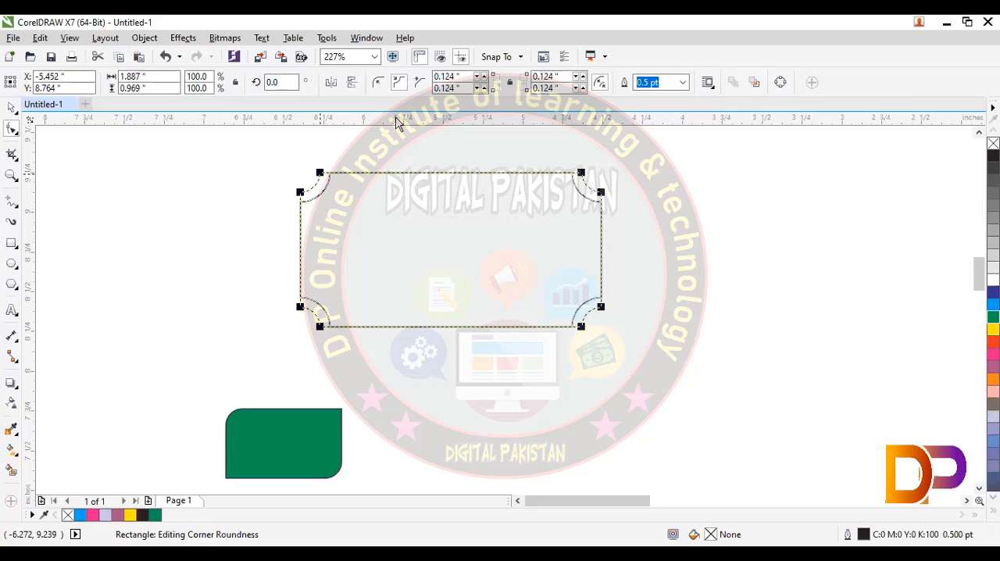
# - Change the new rectangle's corners to chamfered and enlarge the chamfers to about 0.2 inch
pyautogui.click(421, 85)
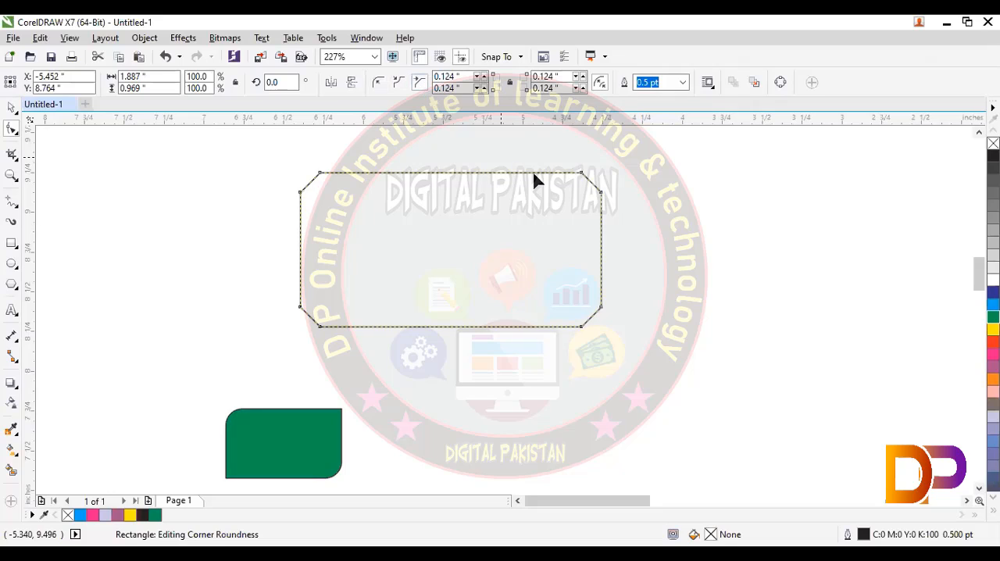
pyautogui.moveTo(573, 174); pyautogui.dragTo(511, 186)
pyautogui.moveTo(568, 173); pyautogui.dragTo(570, 172)
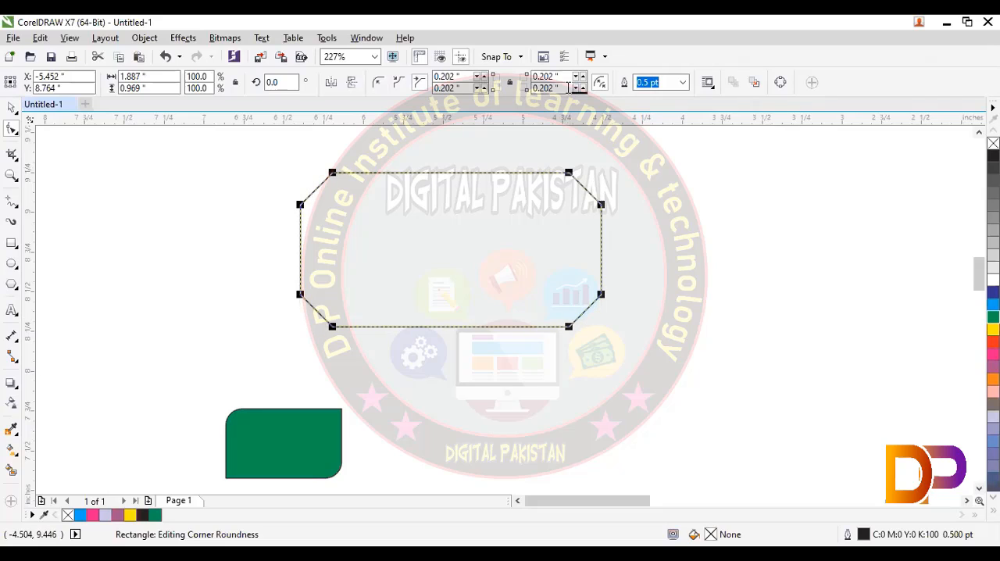
# - Link the corner values of the chamfered rectangle and set all four to 1 inch
pyautogui.click(511, 83)
pyautogui.doubleClick(557, 88)
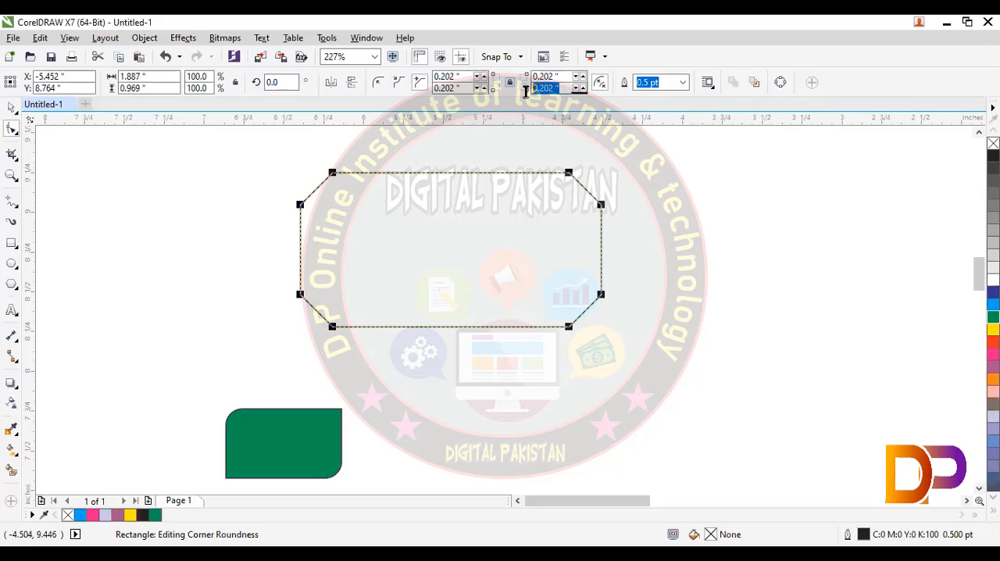
pyautogui.write('1')
pyautogui.press('Return')
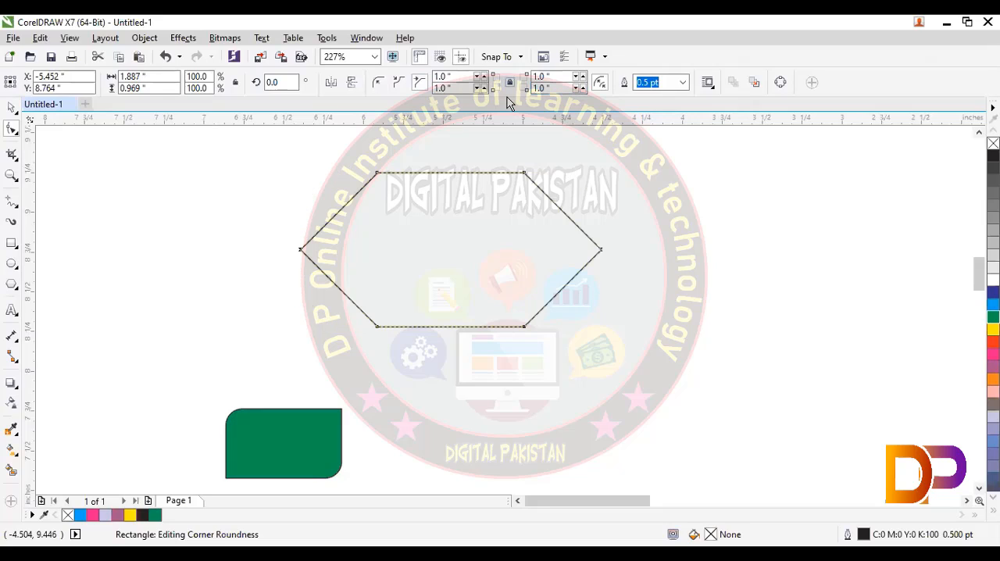
# - Unlink the corner values and set only the bottom-right chamfer to 12 inches
pyautogui.click(510, 83)
pyautogui.doubleClick(551, 88)
pyautogui.write('1')
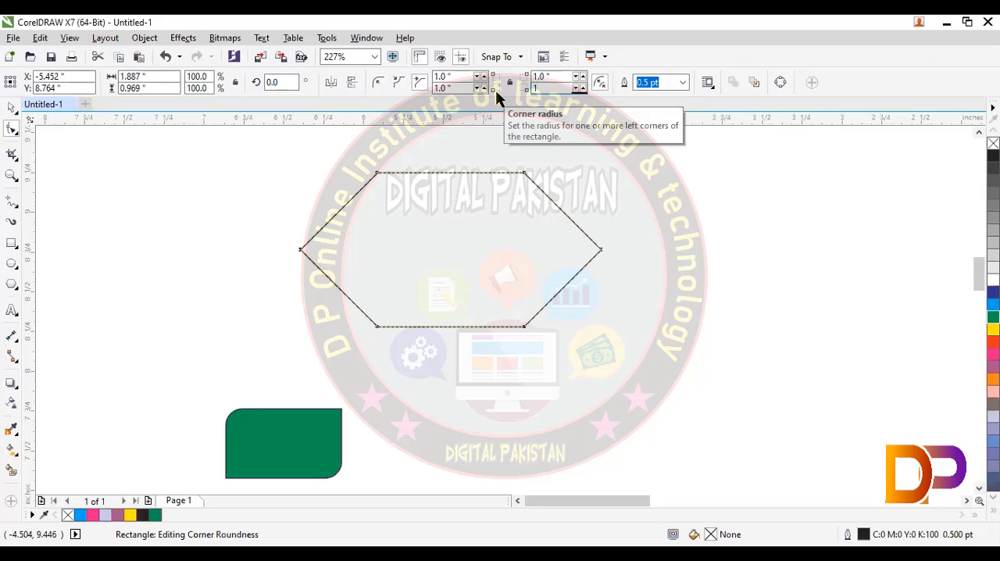
pyautogui.write('2')
pyautogui.press('Return')
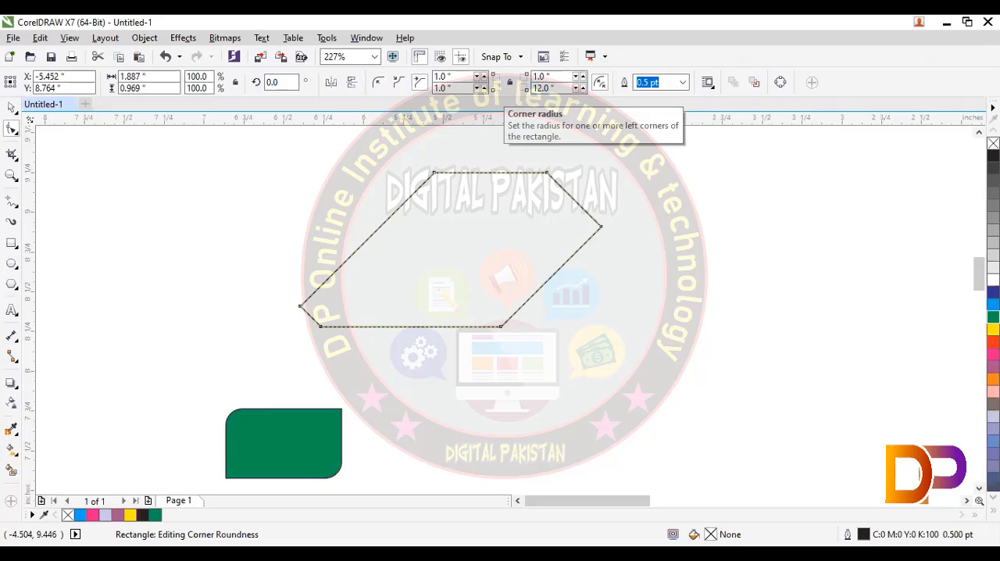
# - Set the chamfers of the rectangle's bottom-right and top-right corners to 0
pyautogui.moveTo(564, 89); pyautogui.dragTo(462, 98)
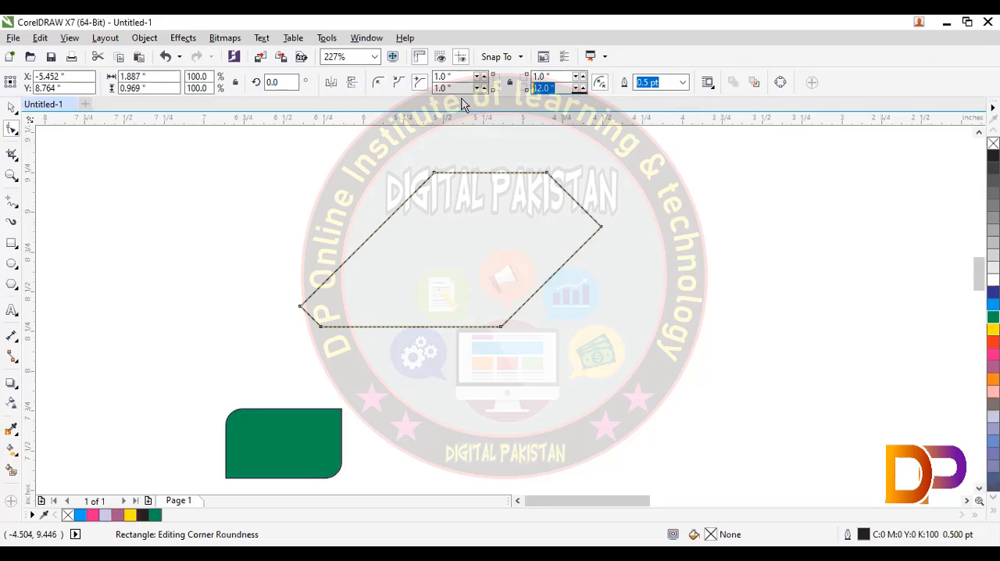
pyautogui.write('0')
pyautogui.press('Return')
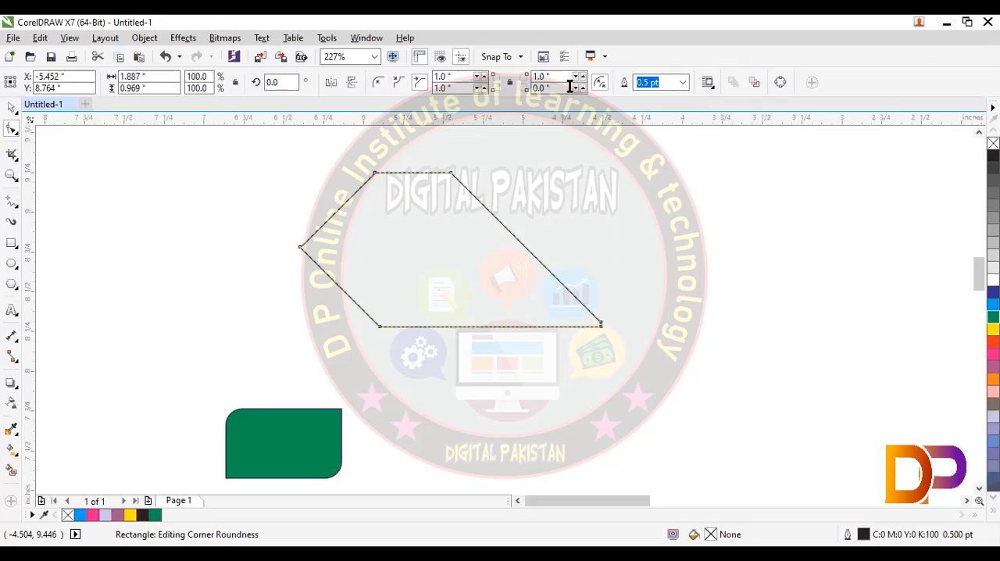
pyautogui.moveTo(564, 75); pyautogui.dragTo(535, 75)
pyautogui.write('0')
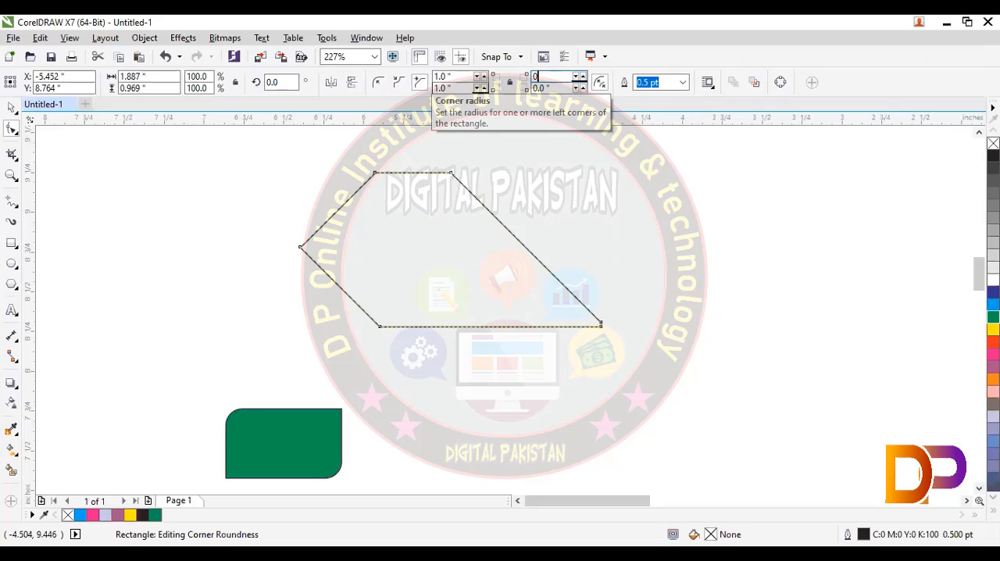
pyautogui.press('Return')
# - Set the chamfer of the rectangle's bottom-left corner to 0
pyautogui.moveTo(474, 88); pyautogui.dragTo(352, 105)
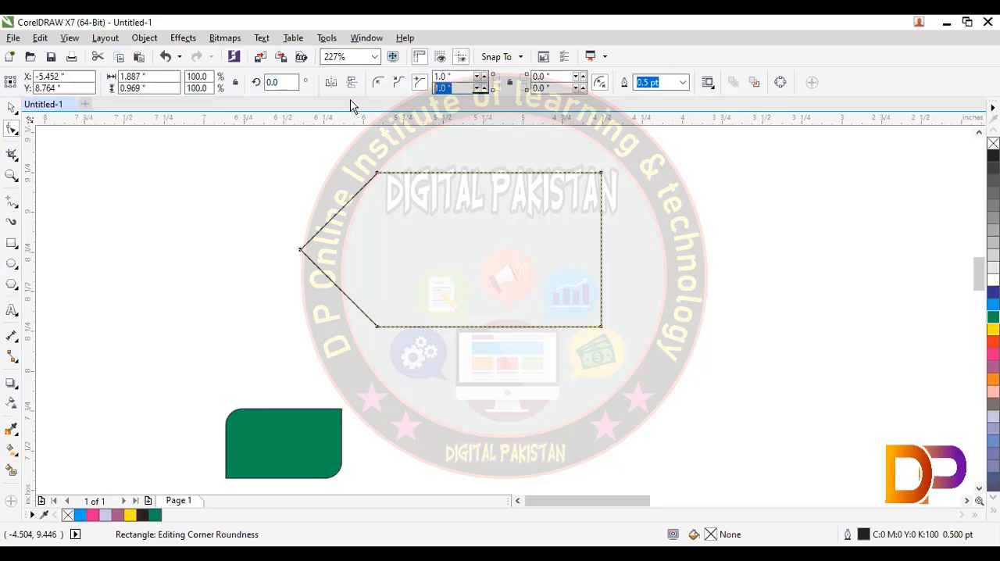
pyautogui.write('0')
pyautogui.press('Return')
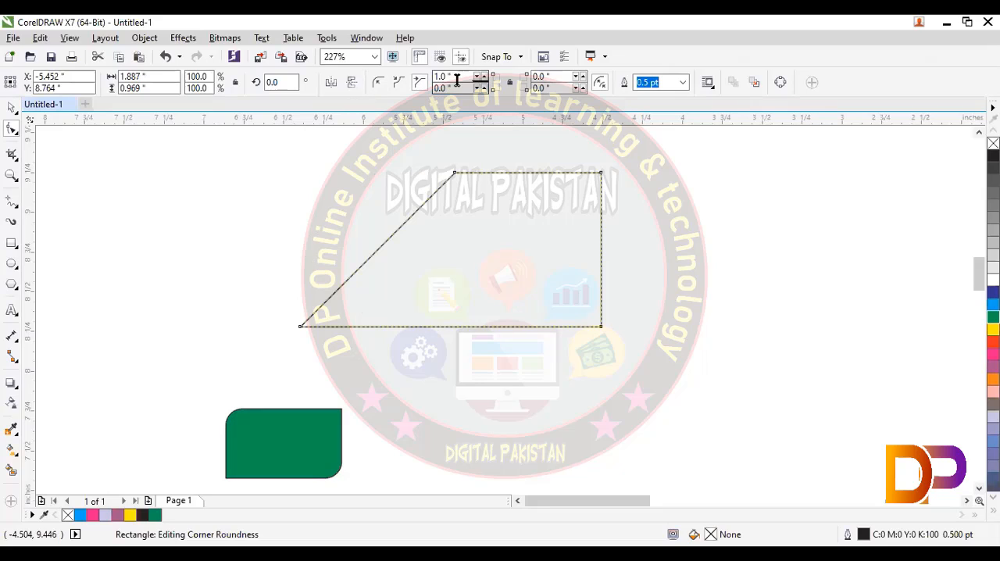
# - Set the chamfers of the rectangle's top-left and bottom-right corners to 0.5 inch
pyautogui.moveTo(457, 79); pyautogui.dragTo(427, 81)
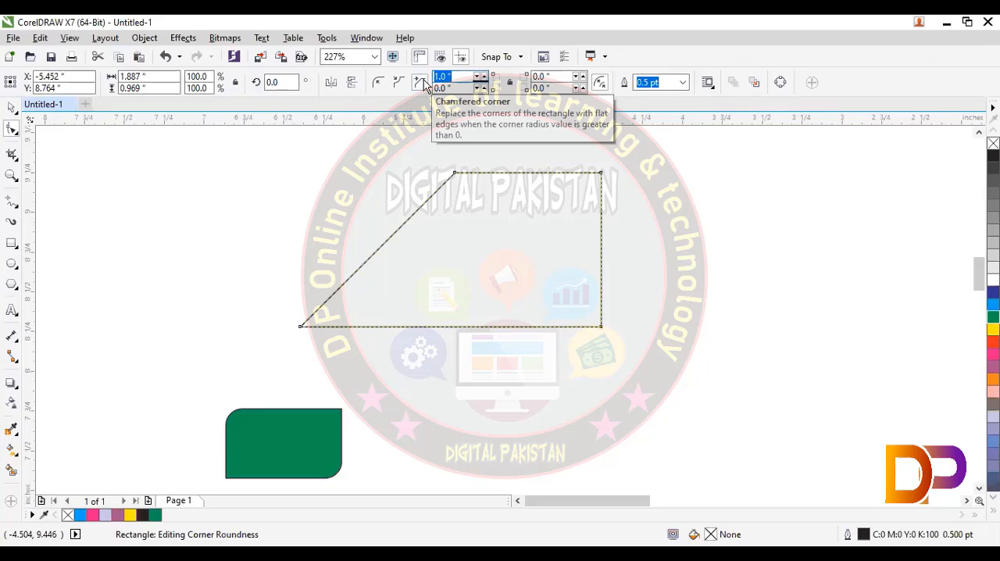
pyautogui.press('BackSpace')
pyautogui.write('.5')
pyautogui.press('Return')
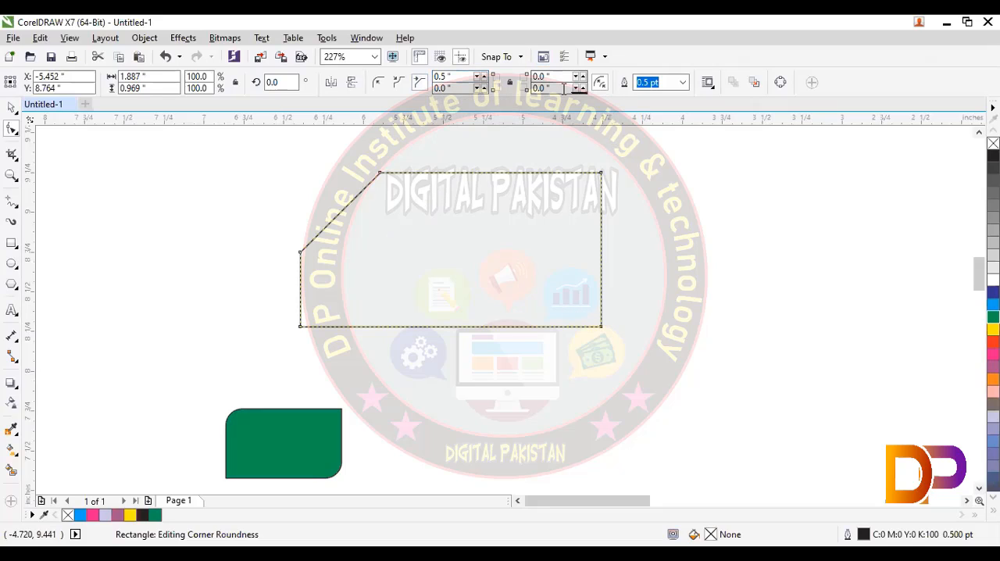
pyautogui.moveTo(561, 88); pyautogui.dragTo(469, 107)
pyautogui.press('BackSpace')
pyautogui.press('Return')
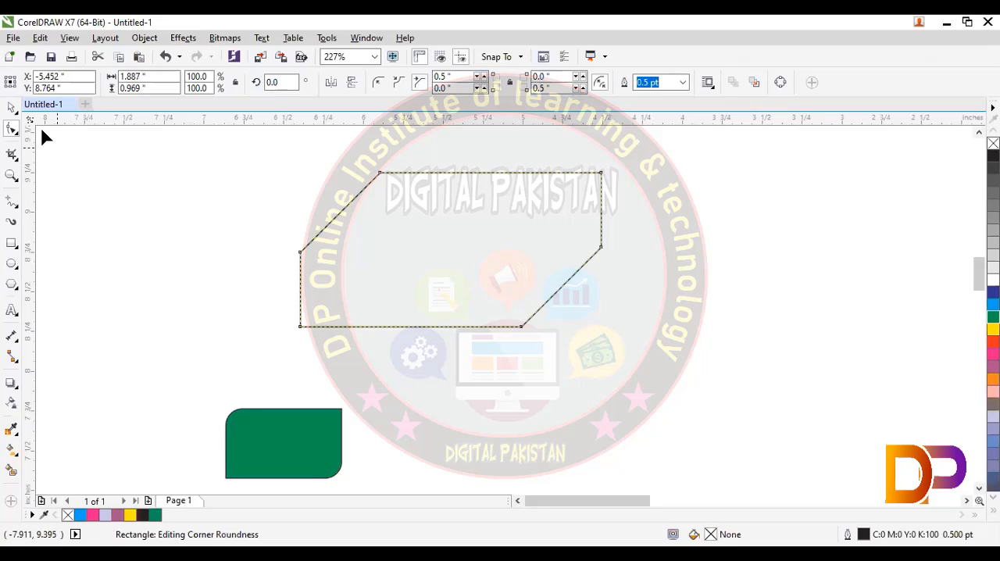
# - Try the round and chamfered corner styles on the rectangle, settle on scalloped corners, and fill the shape with cyan
pyautogui.click(18, 112)
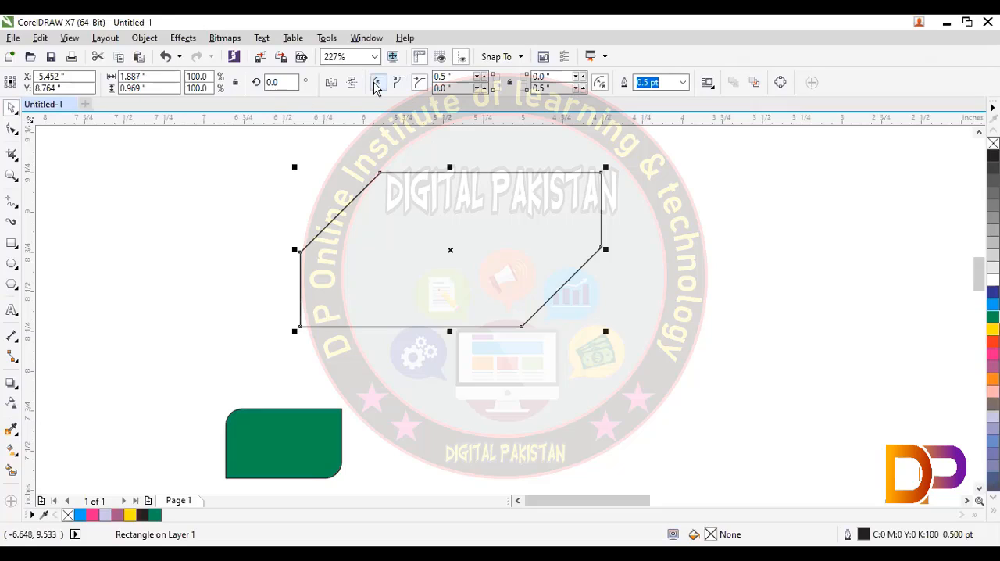
pyautogui.click(378, 83)
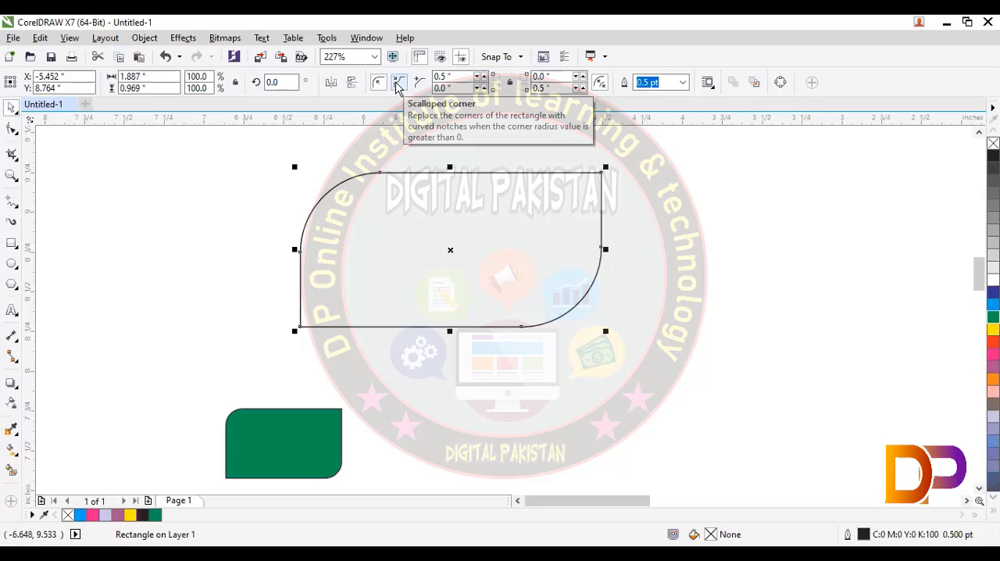
pyautogui.click(399, 83)
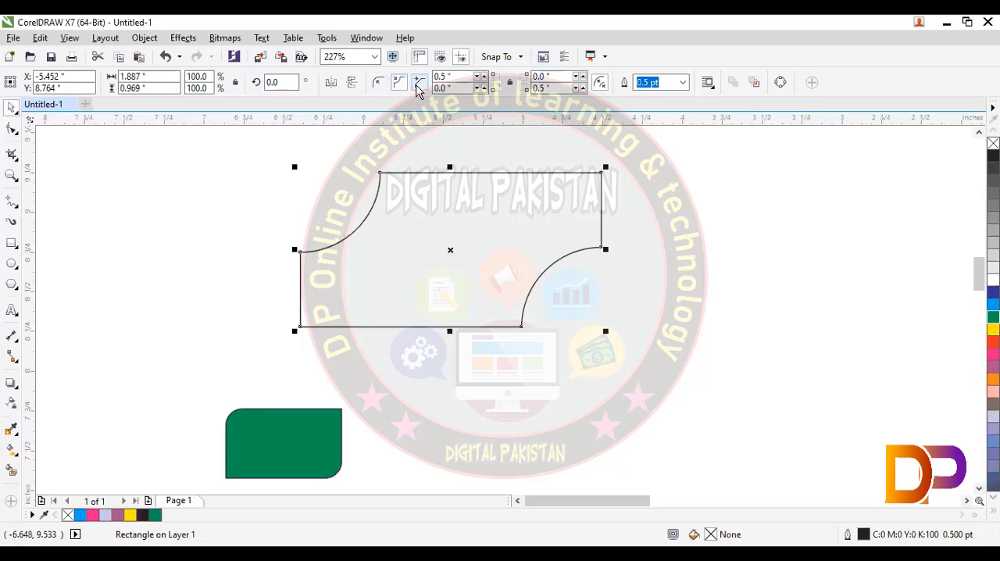
pyautogui.click(418, 84)
pyautogui.click(399, 82)
pyautogui.click(993, 304)
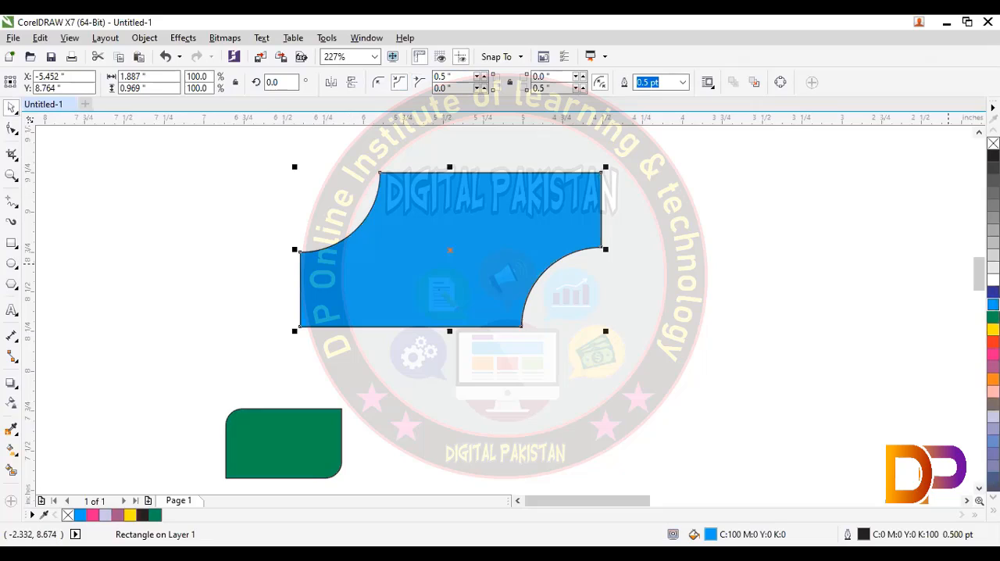
# - Move the green rounded rectangle, enlarge it to about 1.62 by 0.97 inches, and delete it
pyautogui.moveTo(296, 420); pyautogui.dragTo(224, 306)
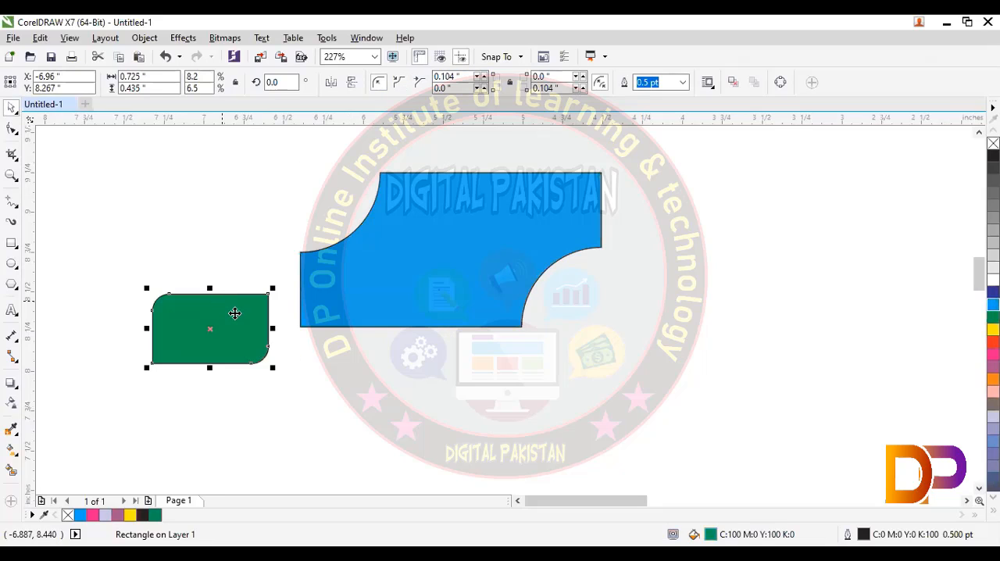
pyautogui.moveTo(273, 368); pyautogui.dragTo(459, 458)
pyautogui.moveTo(534, 363); pyautogui.dragTo(630, 380)
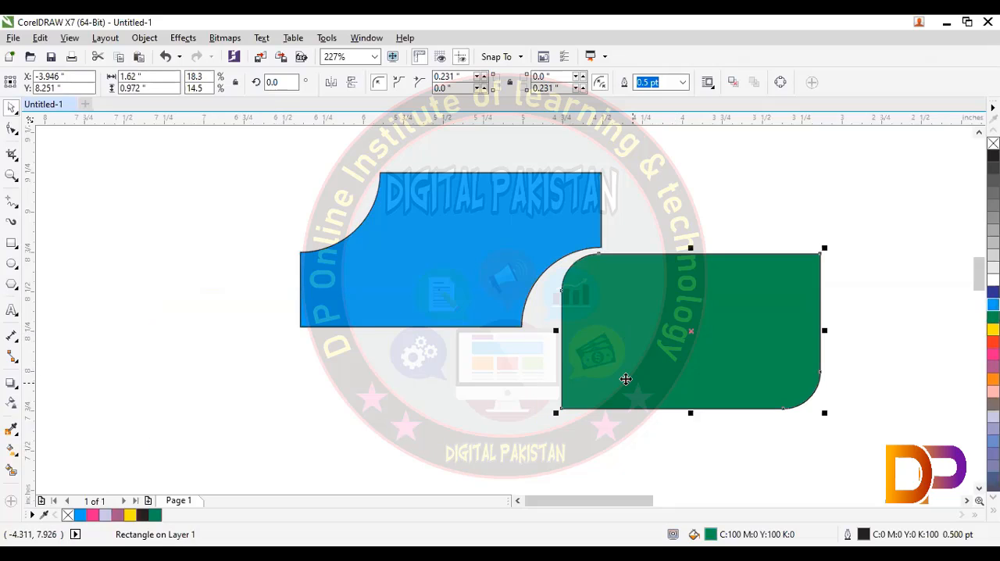
pyautogui.press('Delete')
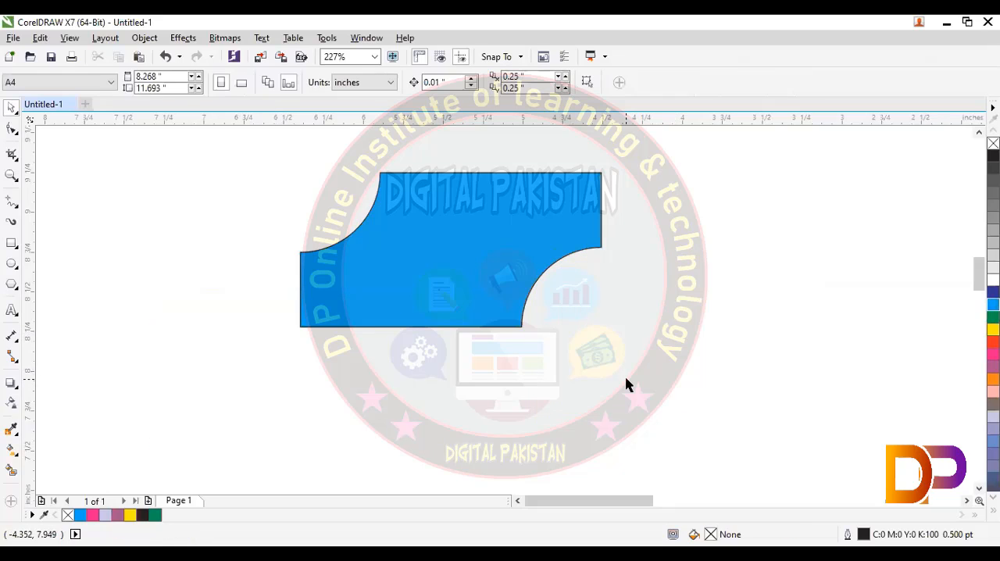
# - Enlarge the blue scalloped shape proportionally to about 2.74 by 1.41 inches and move it slightly down and to the left
pyautogui.click(519, 326)
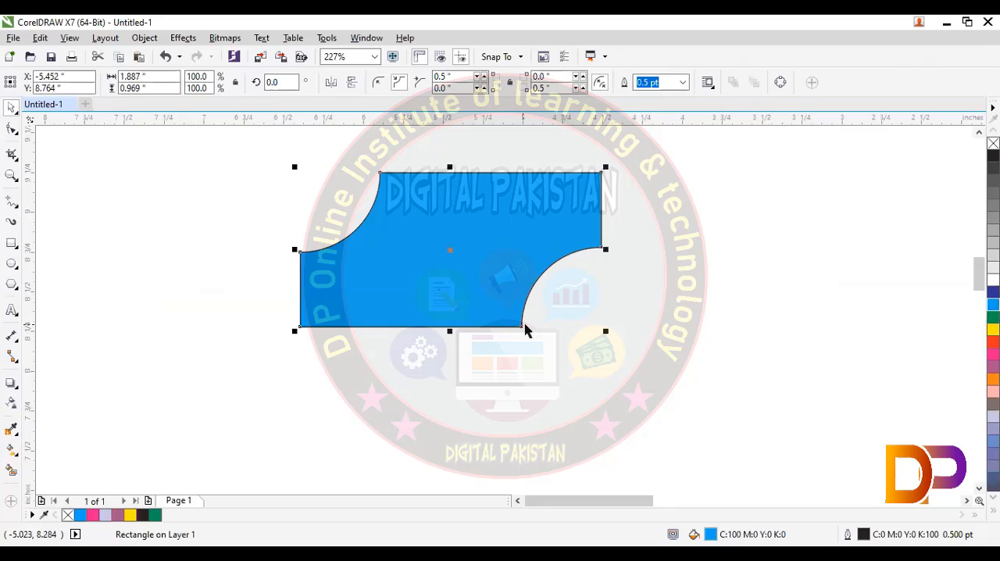
pyautogui.moveTo(607, 331); pyautogui.dragTo(739, 422)
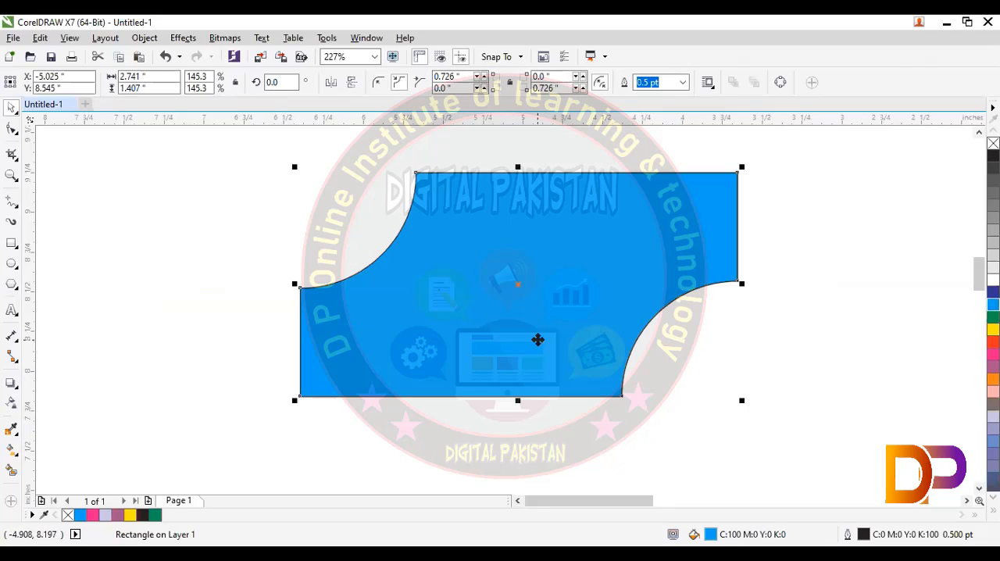
pyautogui.moveTo(538, 340); pyautogui.dragTo(482, 357)
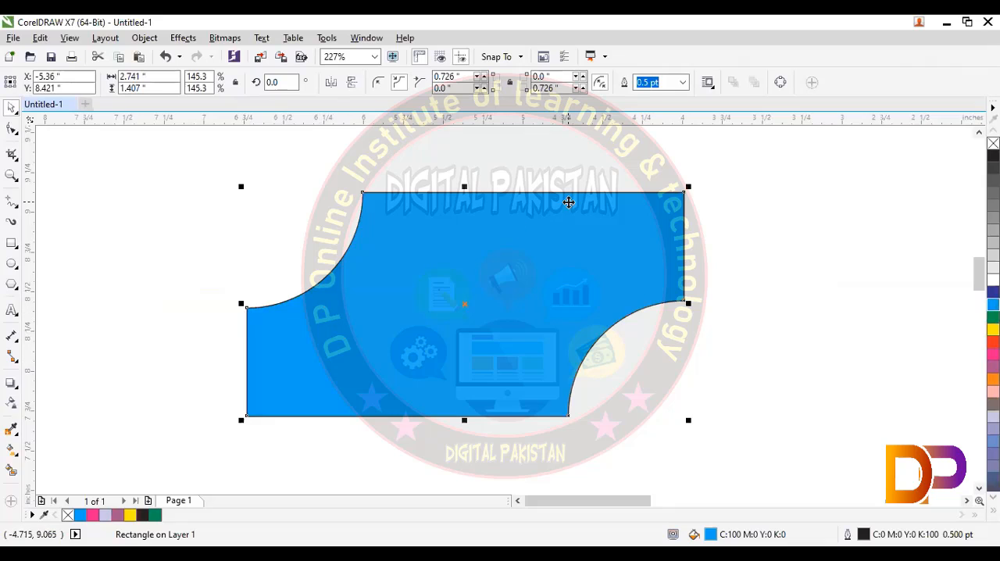
# - Try an outline width of 4.0 pt on the blue shape, followed by None
pyautogui.click(683, 82)
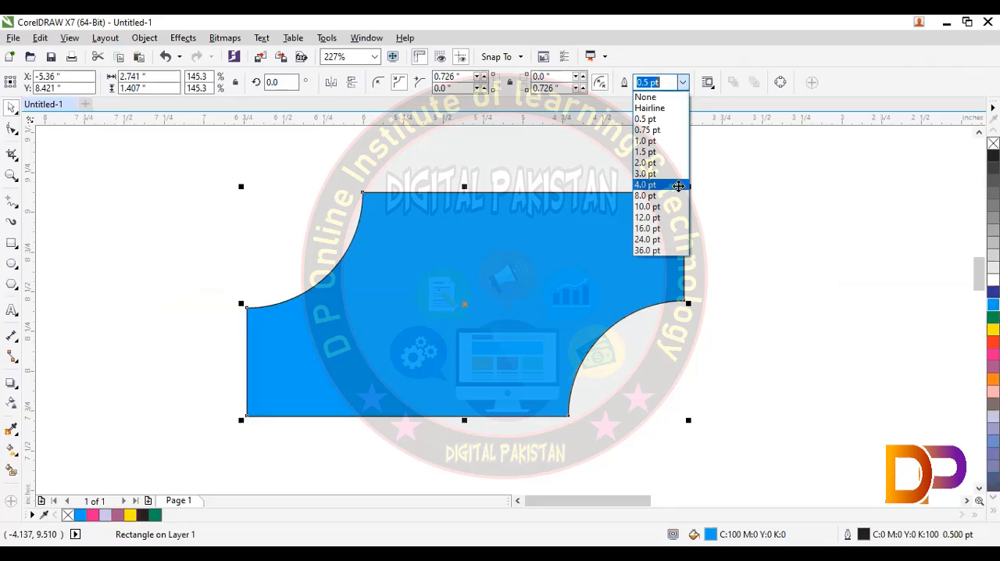
pyautogui.click(676, 184)
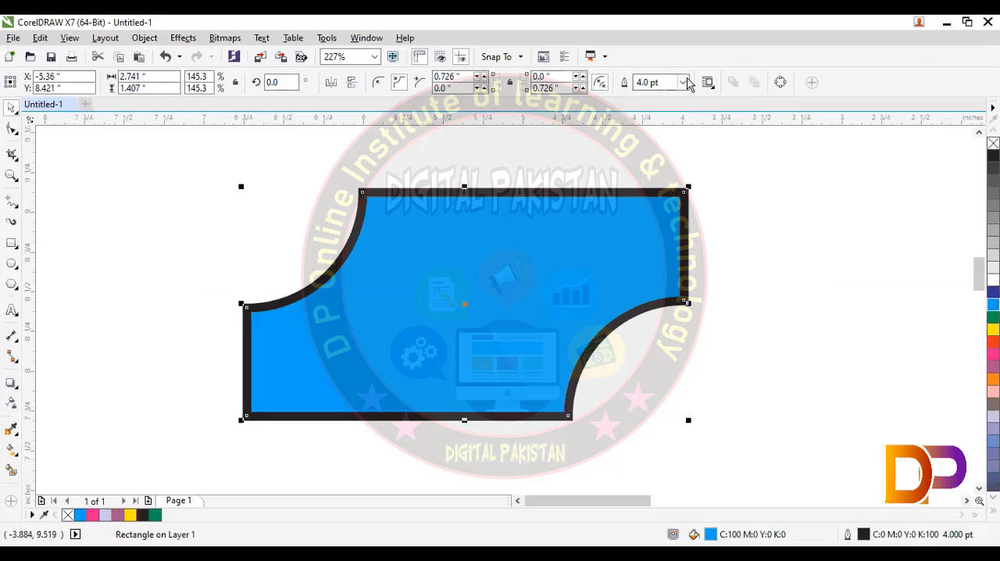
pyautogui.click(683, 82)
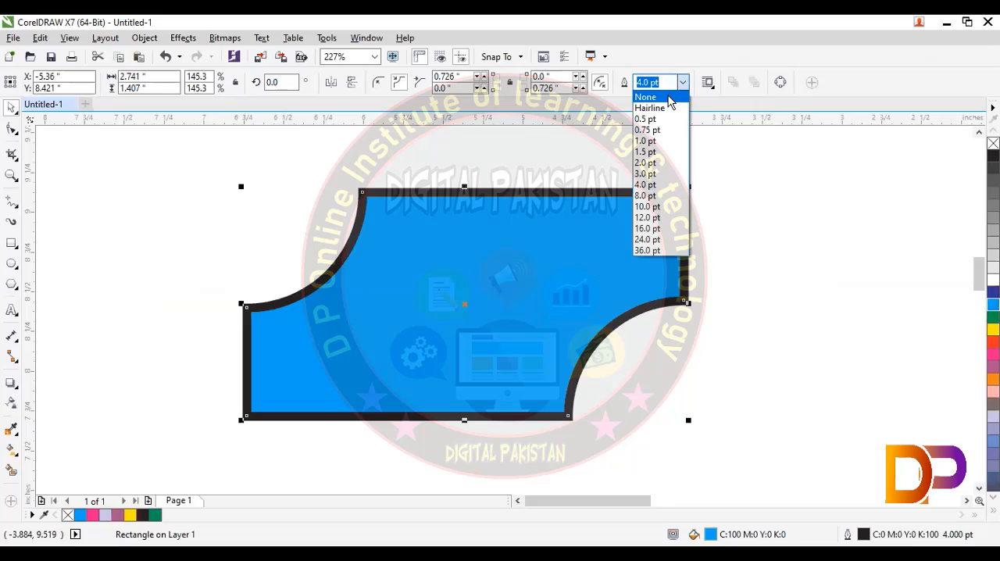
pyautogui.click(667, 98)
pyautogui.click(743, 196)
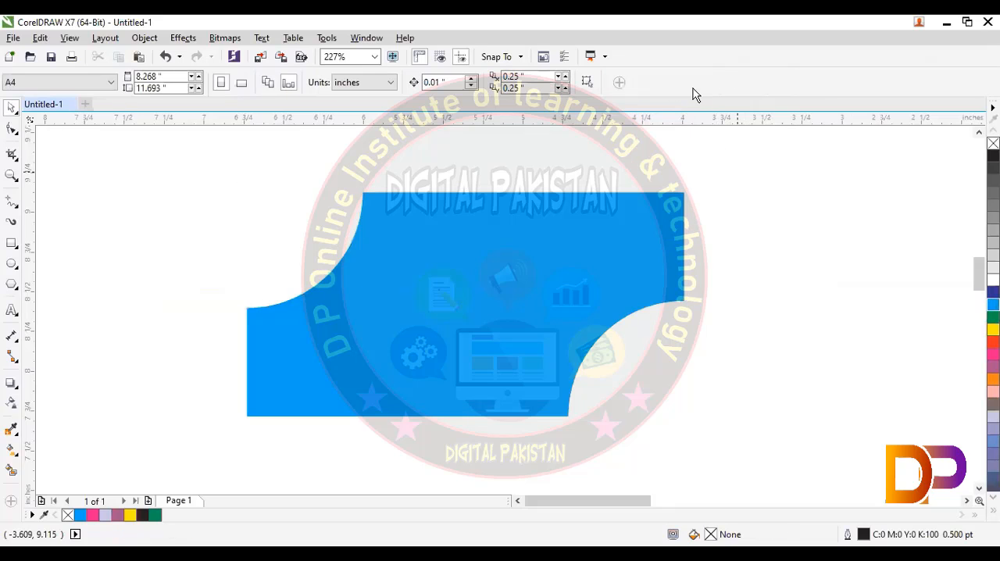
# - Select the blue shape and set its outline width to 1.0 pt
pyautogui.click(640, 219)
pyautogui.click(683, 82)
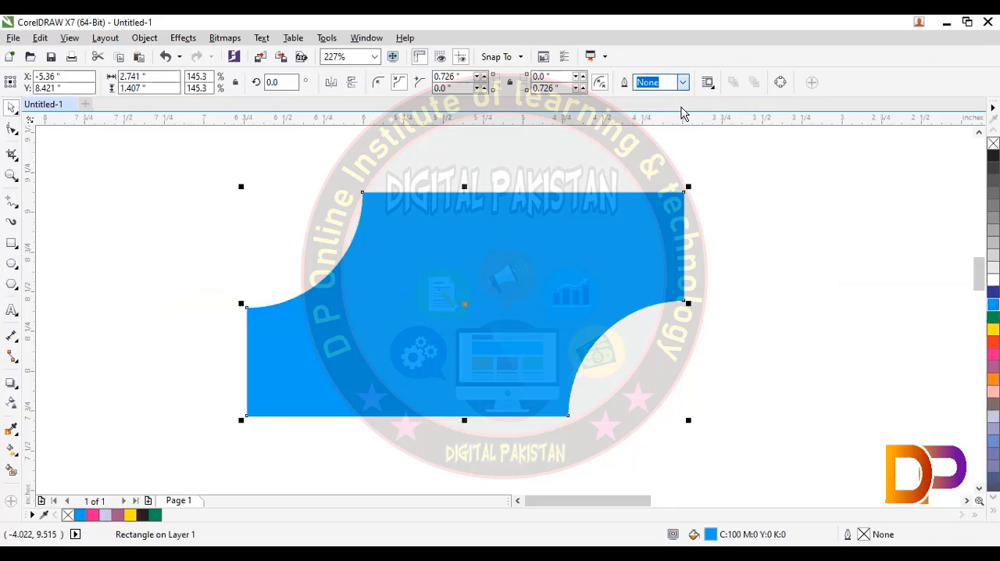
pyautogui.click(676, 142)
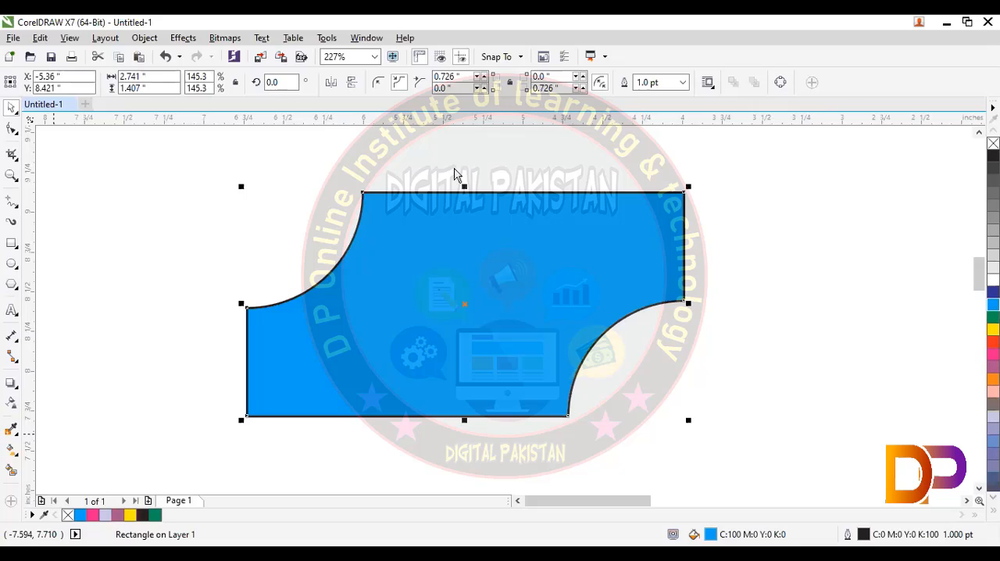
# - Set the blue shape's outline color to yellow in the Outline Pen settings and recolor the outline red from the palette
pyautogui.press('F12')
pyautogui.click(428, 155)
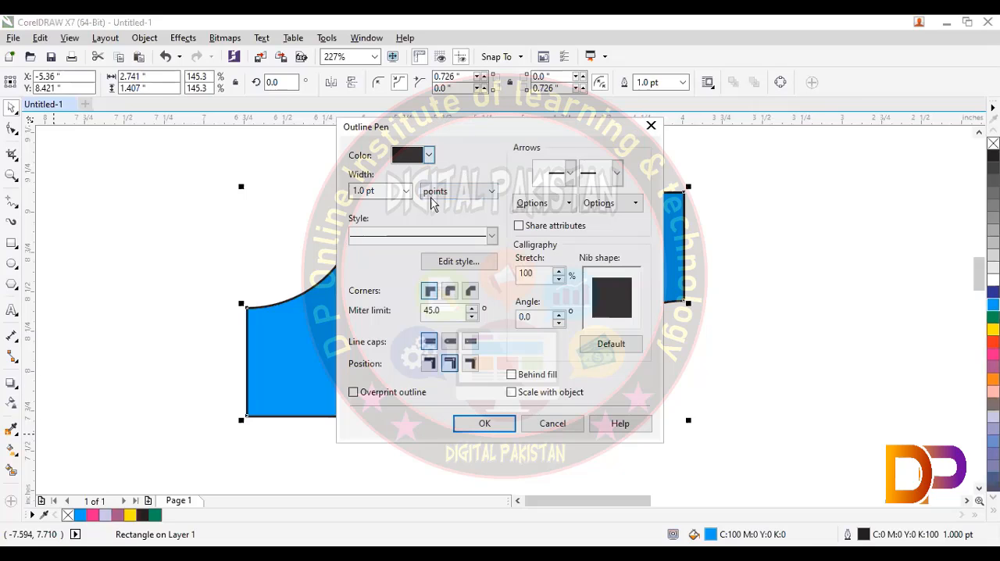
pyautogui.click(426, 204)
pyautogui.click(493, 425)
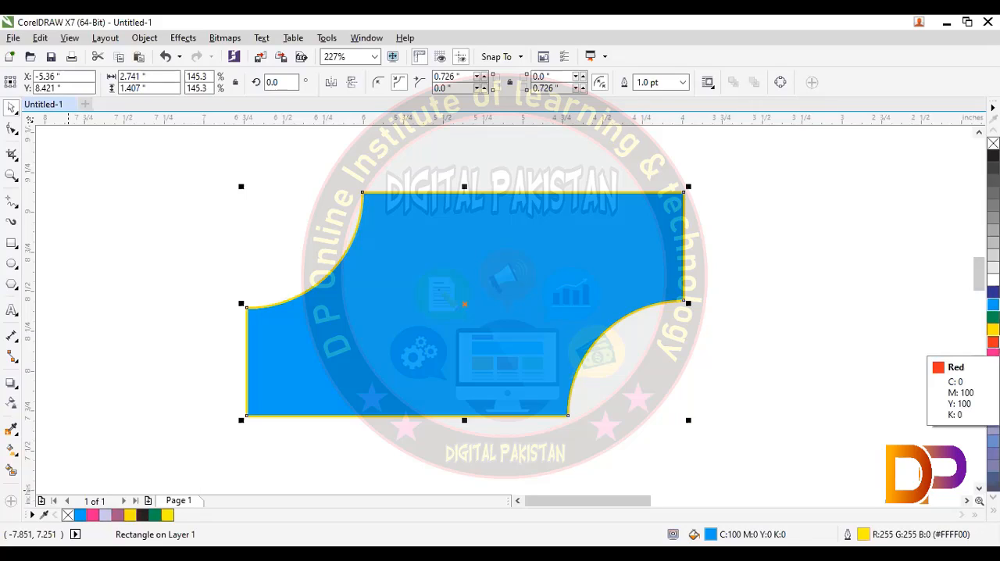
pyautogui.rightClick(993, 342)
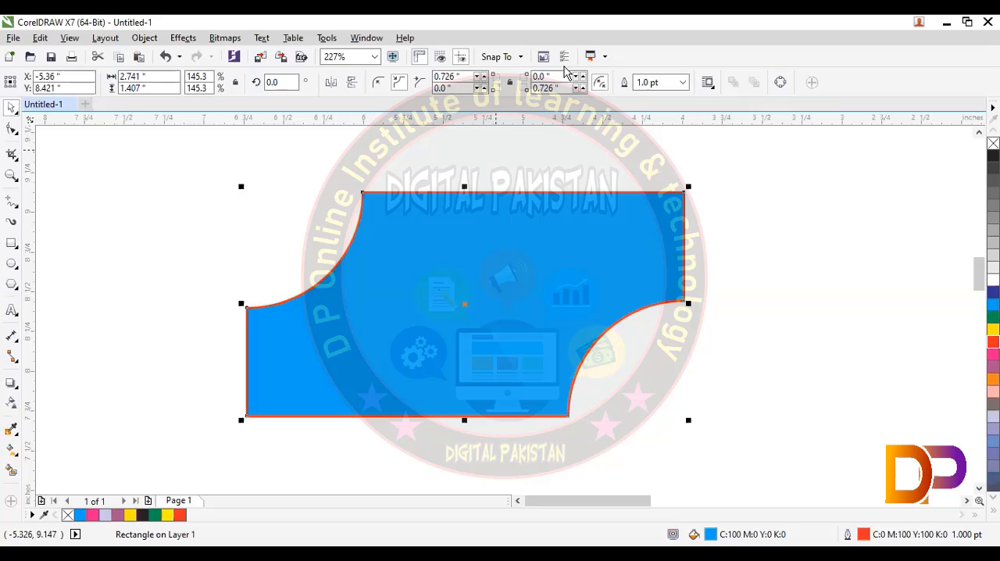
# - Set the blue shape's bottom-right and top-left scalloped corners to 0
pyautogui.doubleClick(563, 87)
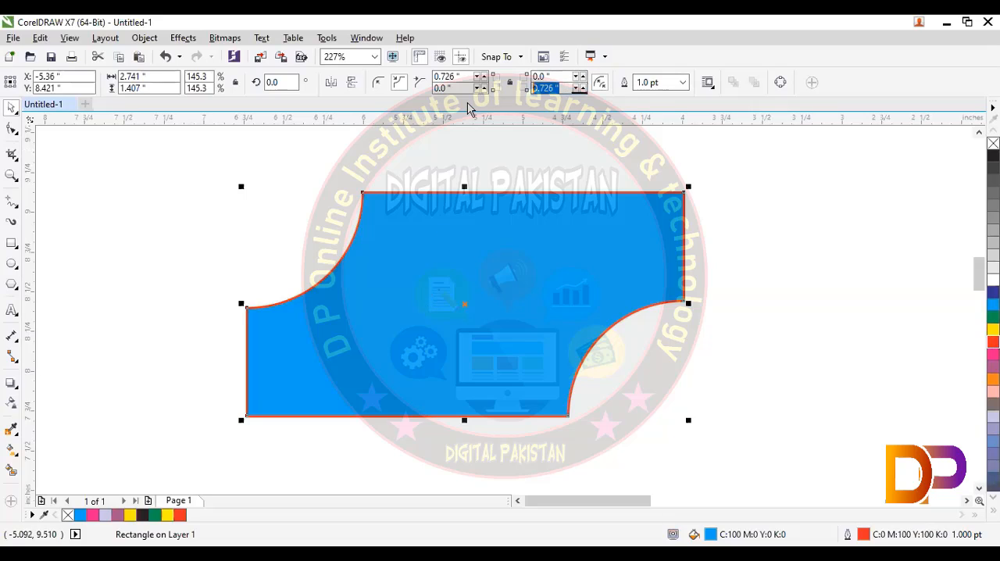
pyautogui.write('0')
pyautogui.press('Return')
pyautogui.doubleClick(459, 79)
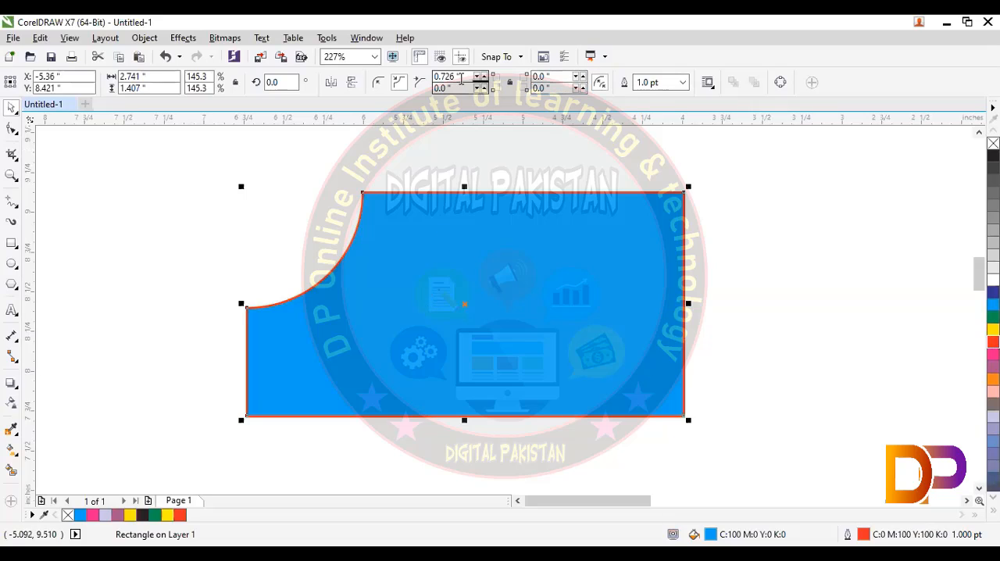
pyautogui.write('0')
pyautogui.press('Return')
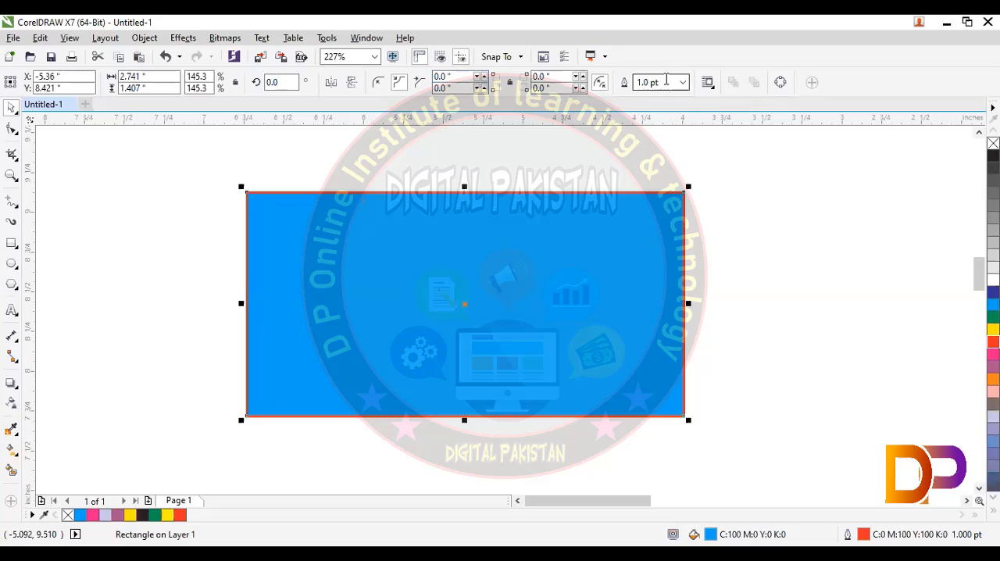
# - Set the blue rectangle's outline width to 8.0 pt and its outline color to black
pyautogui.click(683, 82)
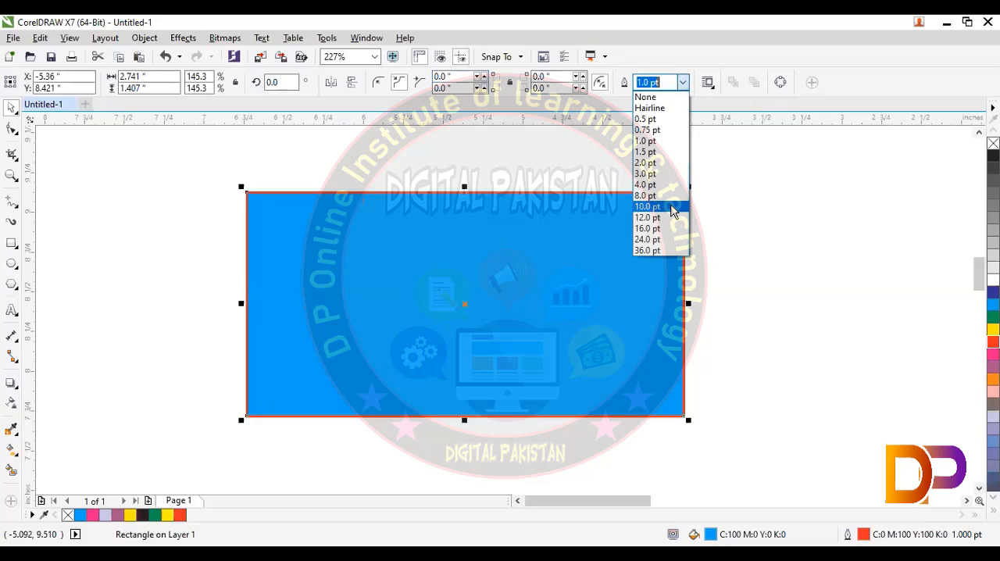
pyautogui.click(671, 204)
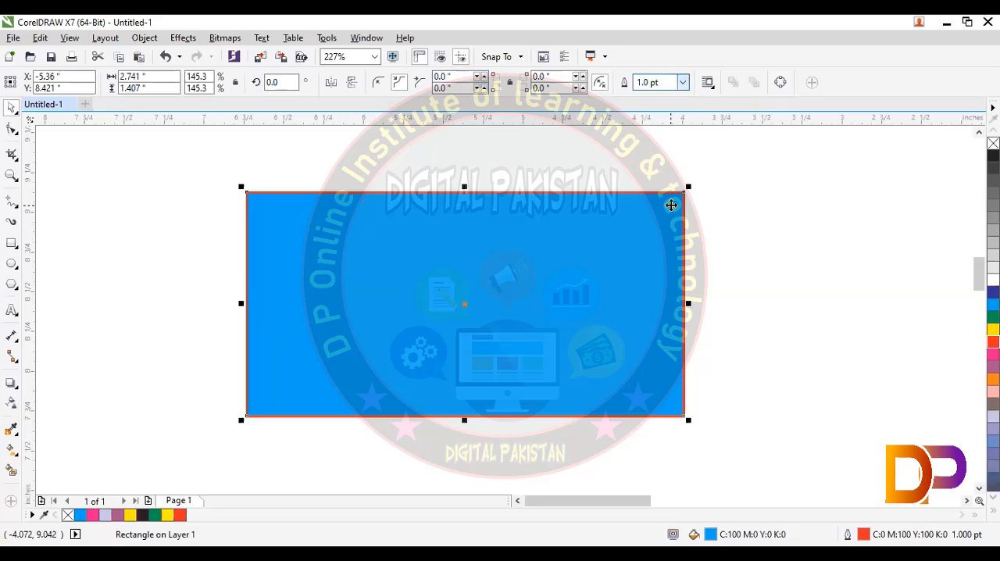
pyautogui.click(682, 84)
pyautogui.click(652, 192)
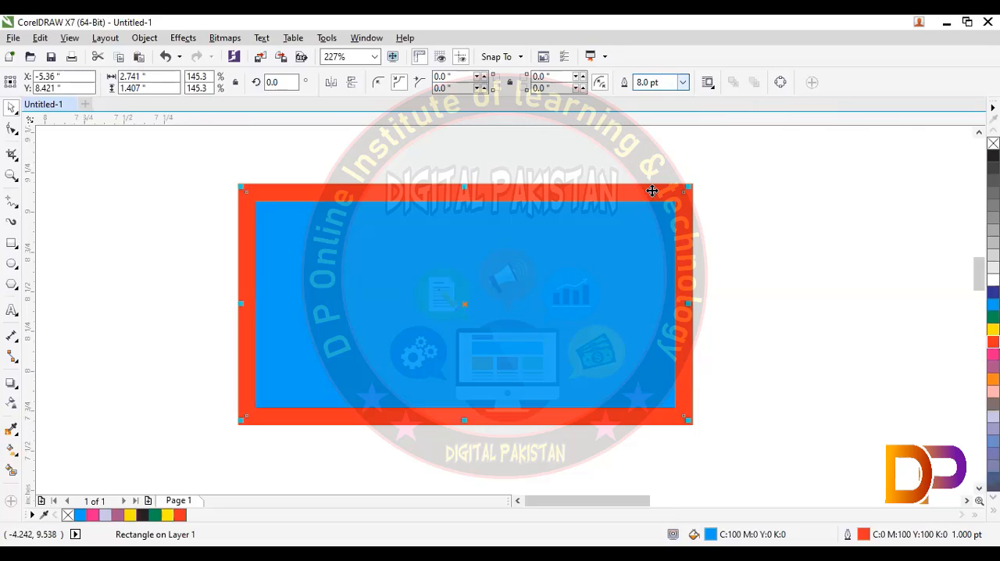
pyautogui.click(755, 189)
pyautogui.click(660, 196)
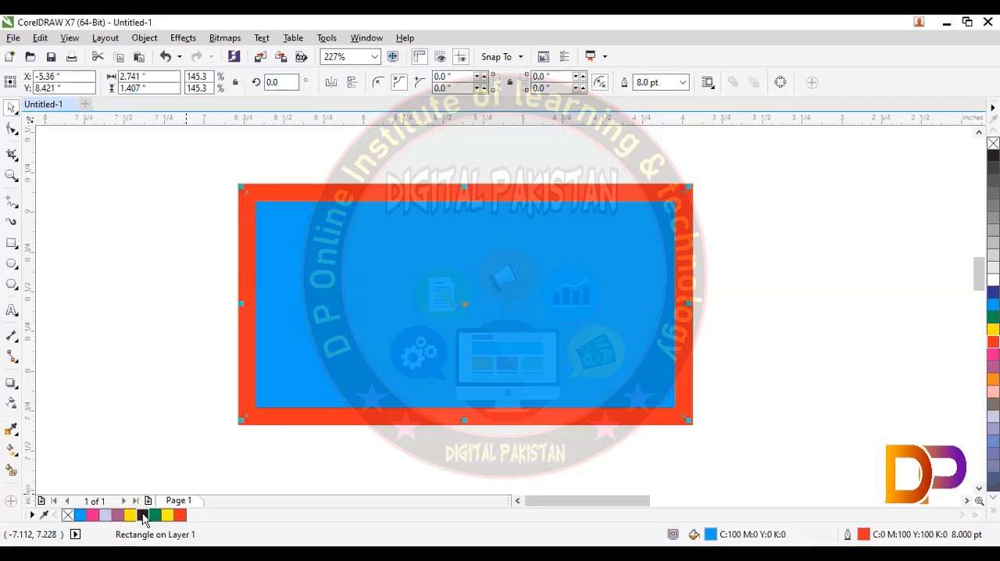
pyautogui.rightClick(142, 517)
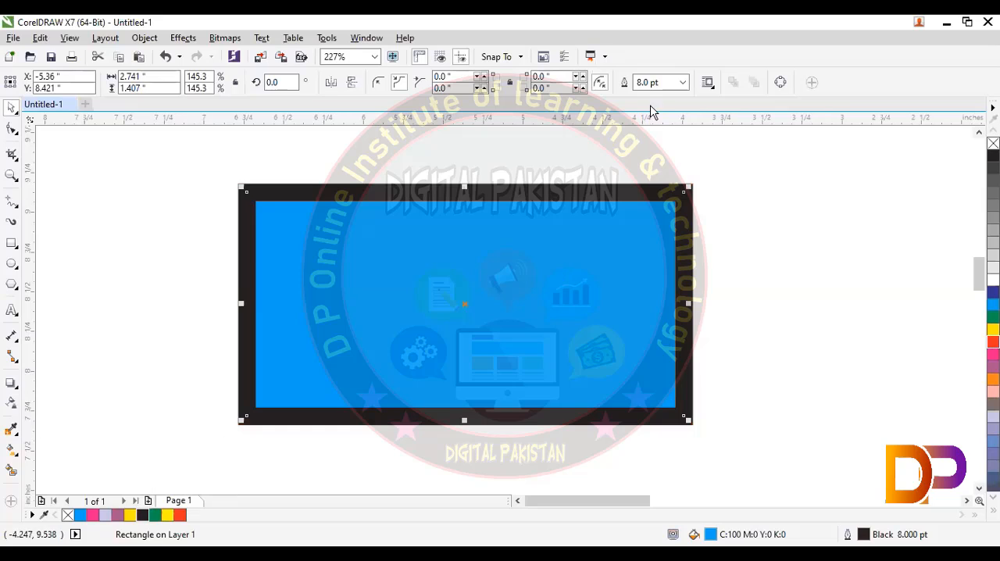
# - Configure the rectangle's Outline Pen settings with Behind fill and Overprint outline enabled, and deselect the rectangle
pyautogui.click(667, 86)
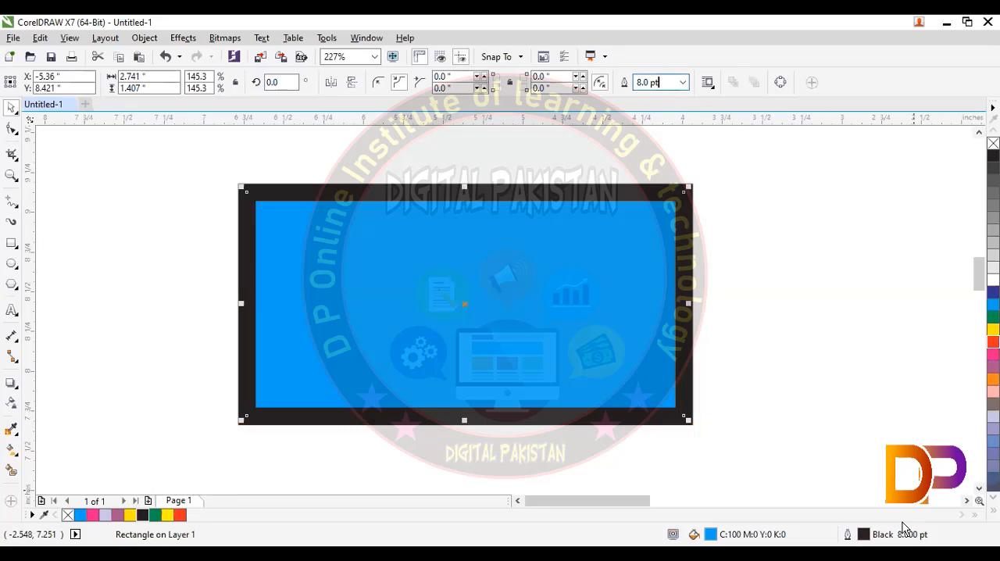
pyautogui.doubleClick(906, 537)
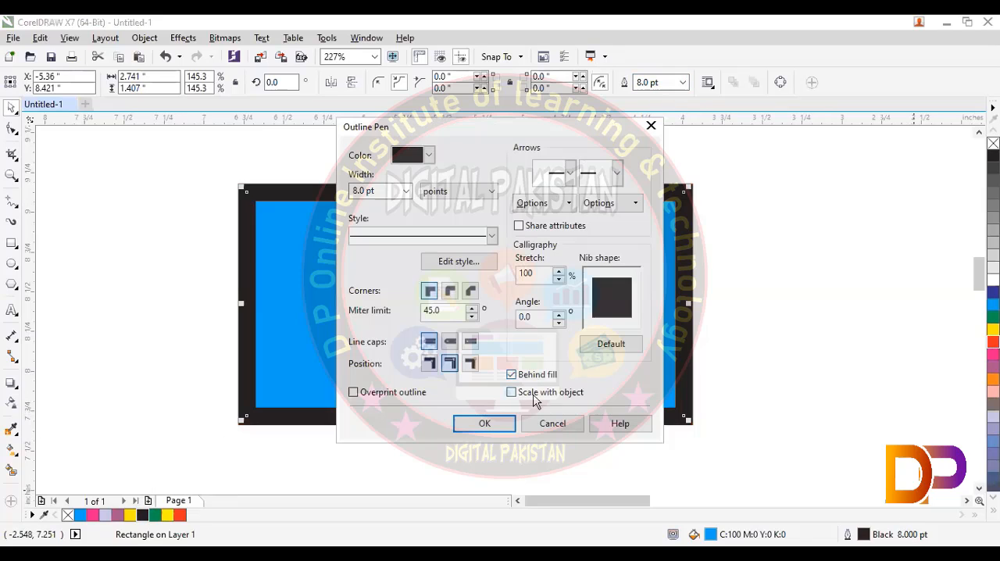
pyautogui.click(358, 392)
pyautogui.click(484, 429)
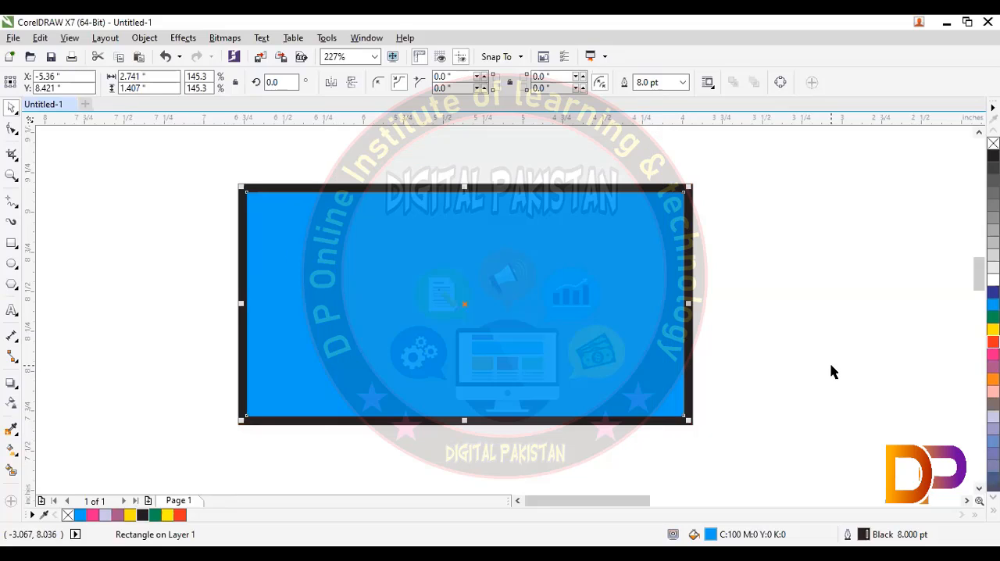
pyautogui.click(733, 351)
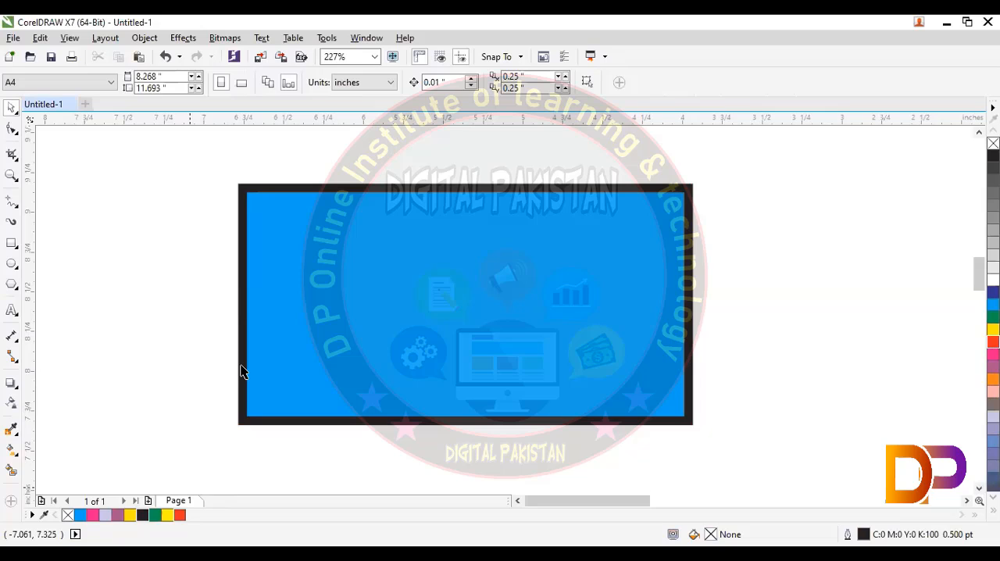
# - Cancel the change of document defaults and delete the blue rectangle
pyautogui.press('F12')
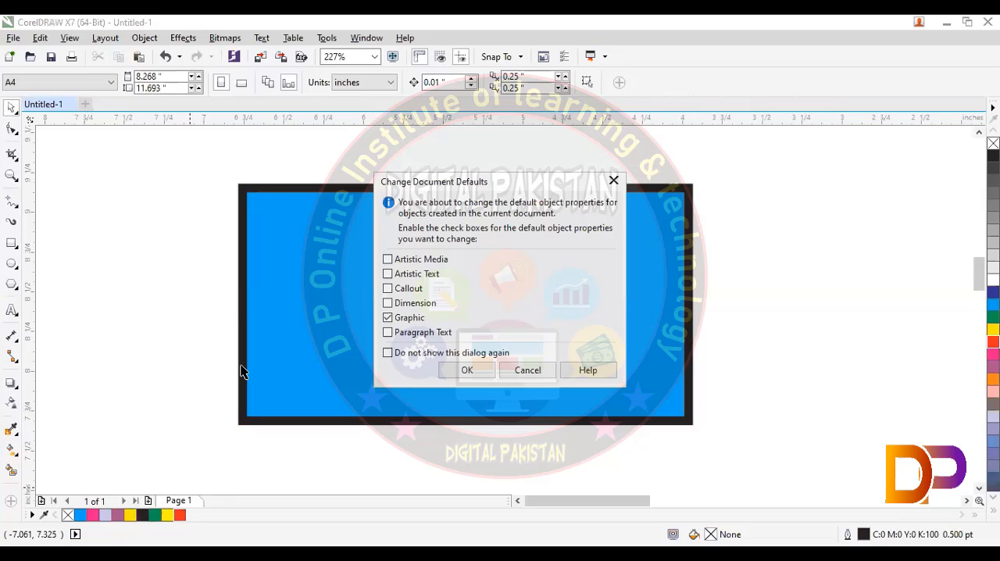
pyautogui.click(525, 370)
pyautogui.click(271, 187)
pyautogui.press('Delete')
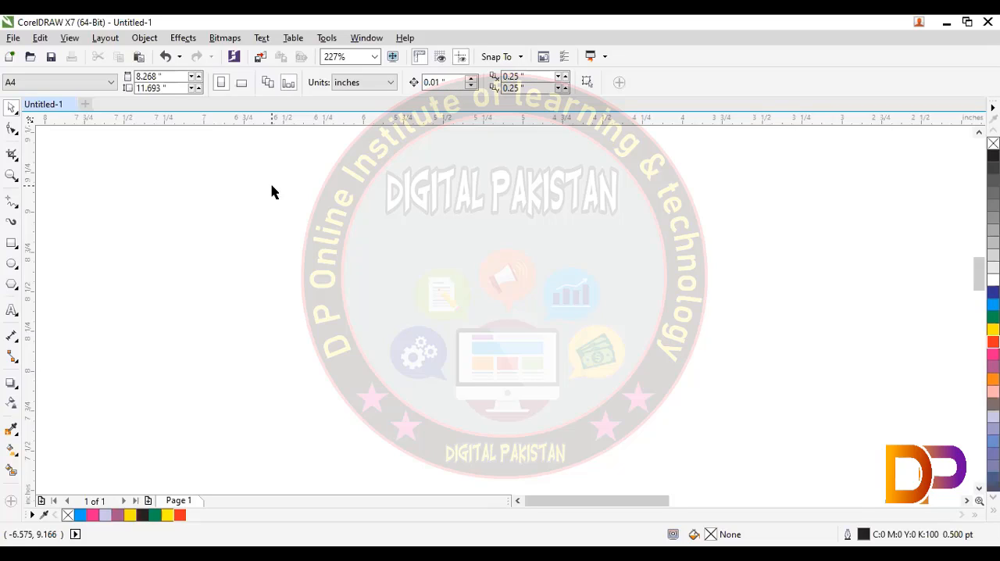
pyautogui.click(17, 249)
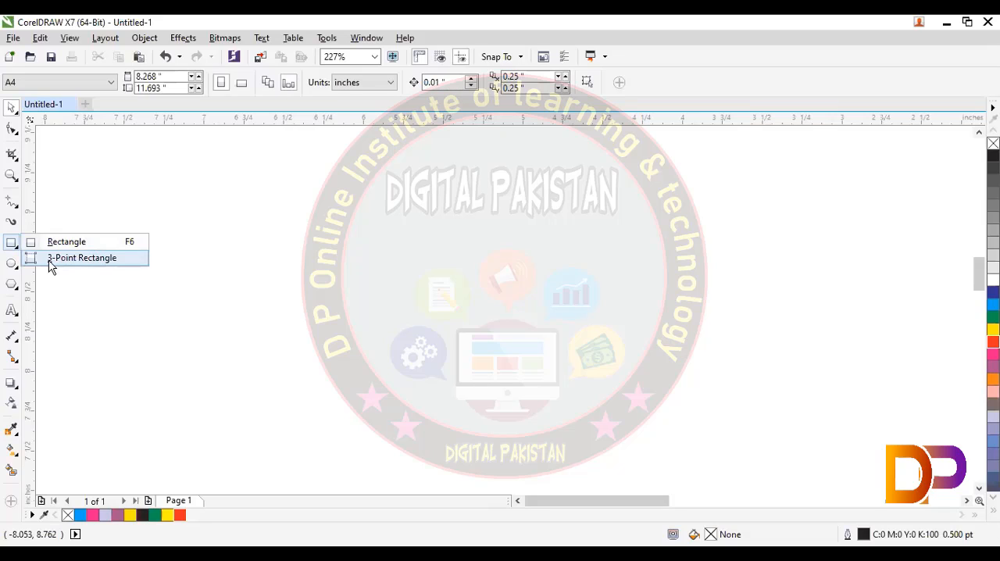
pyautogui.click(340, 212)
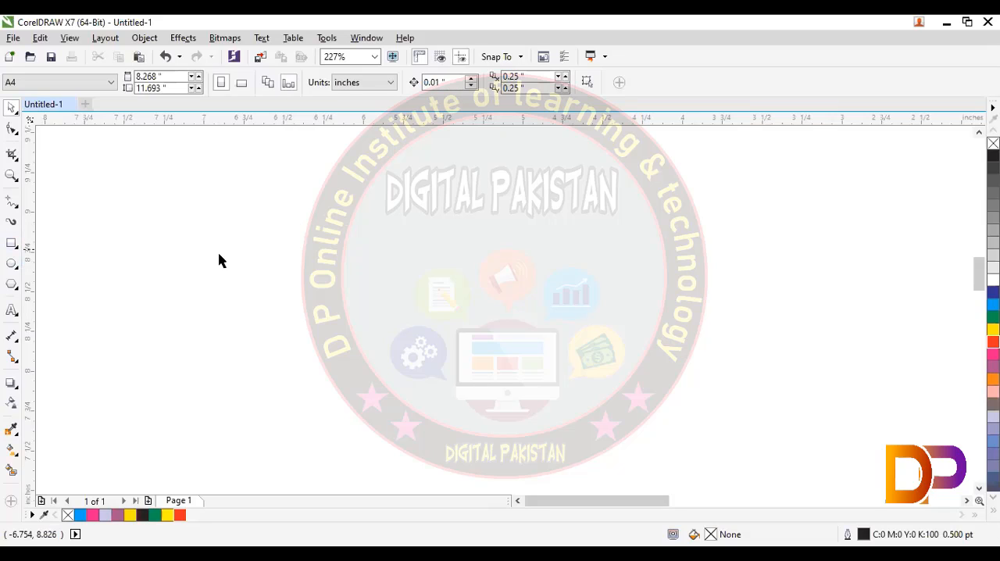
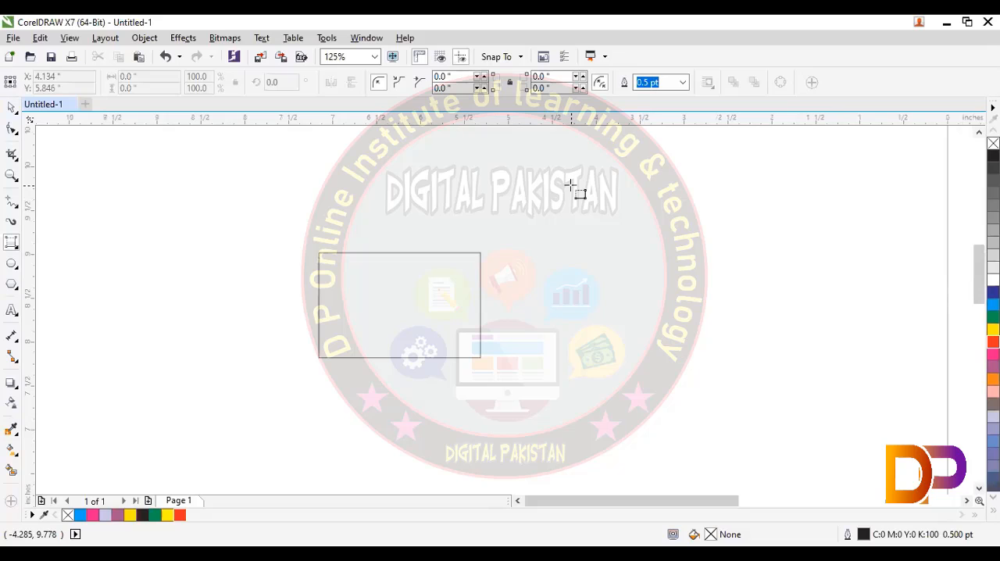
# - Draw a long, slightly tilted three-point rectangle spanning about 7.1 by 0.9 in above the existing rectangle, and delete it
pyautogui.moveTo(572, 186); pyautogui.dragTo(418, 212)
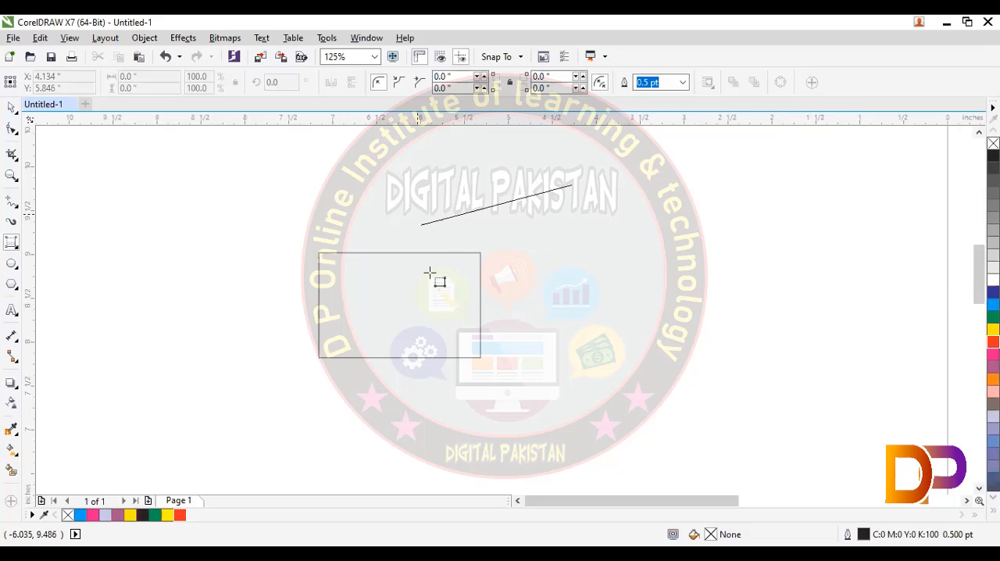
pyautogui.moveTo(430, 273); pyautogui.dragTo(881, 197)
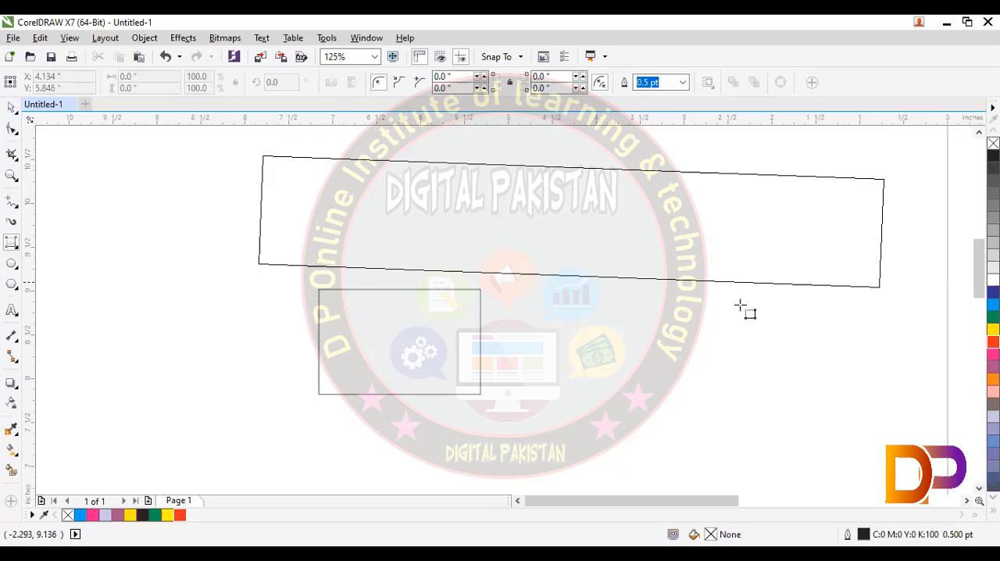
pyautogui.click(779, 208)
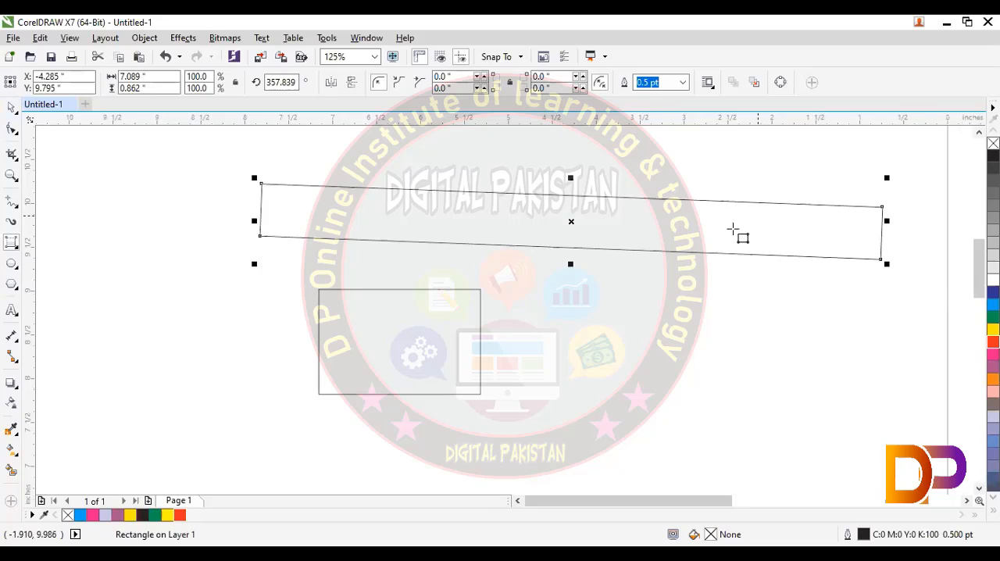
pyautogui.press('Delete')
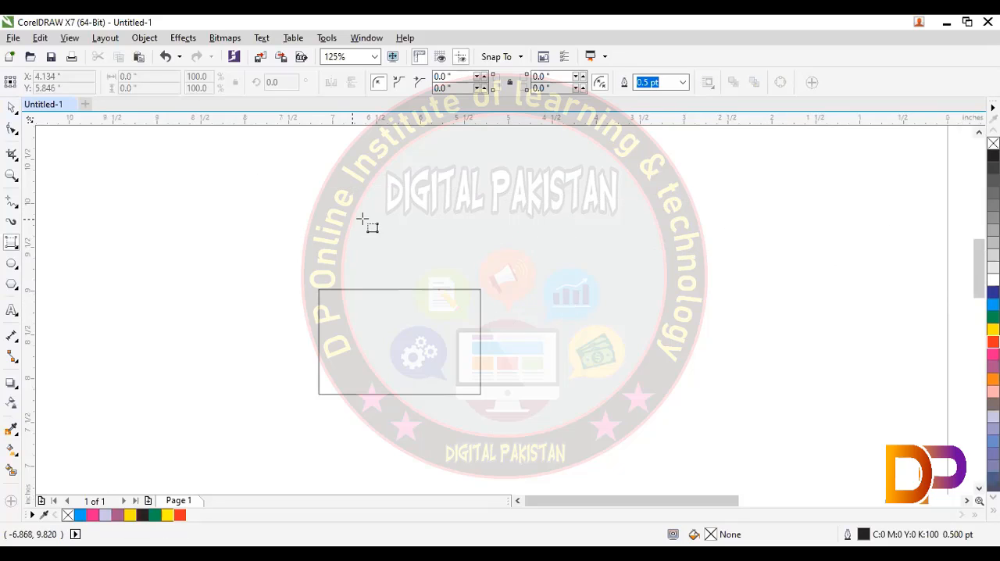
# - Draw a steeply tilted three-point rectangle spanning about 3.8 by 3.8 in, and delete both it and the older rectangle
pyautogui.moveTo(541, 167); pyautogui.dragTo(716, 326)
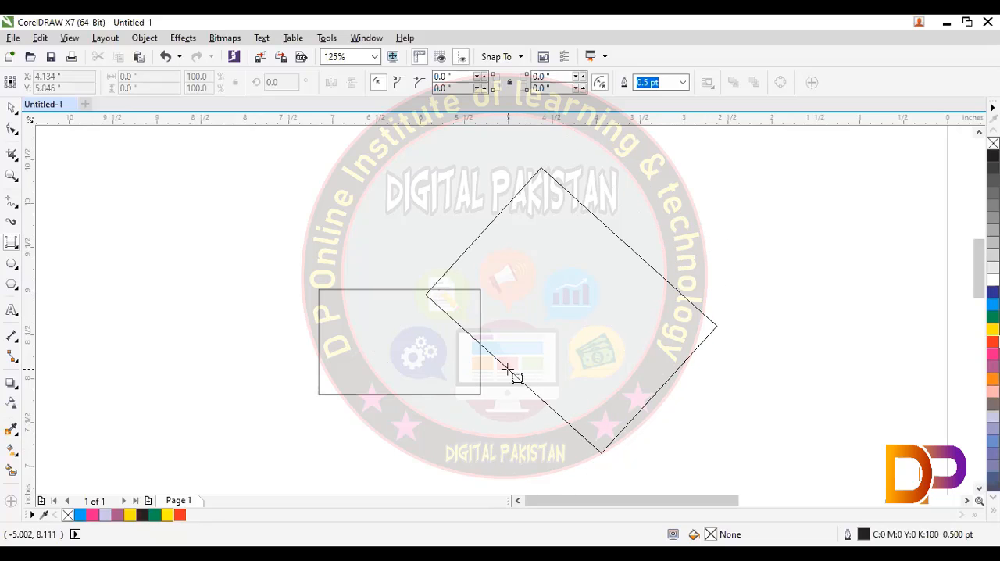
pyautogui.click(463, 415)
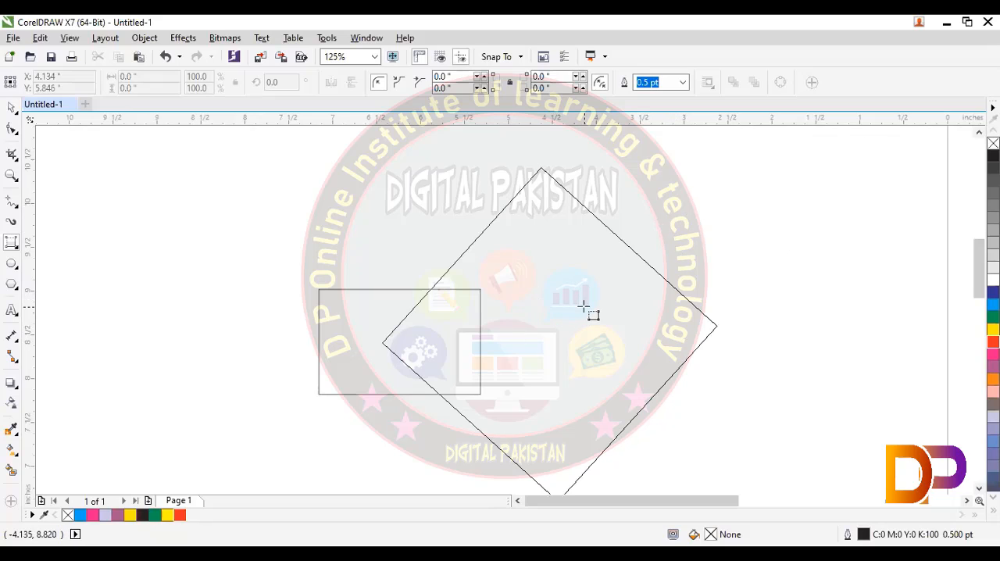
pyautogui.click(447, 290)
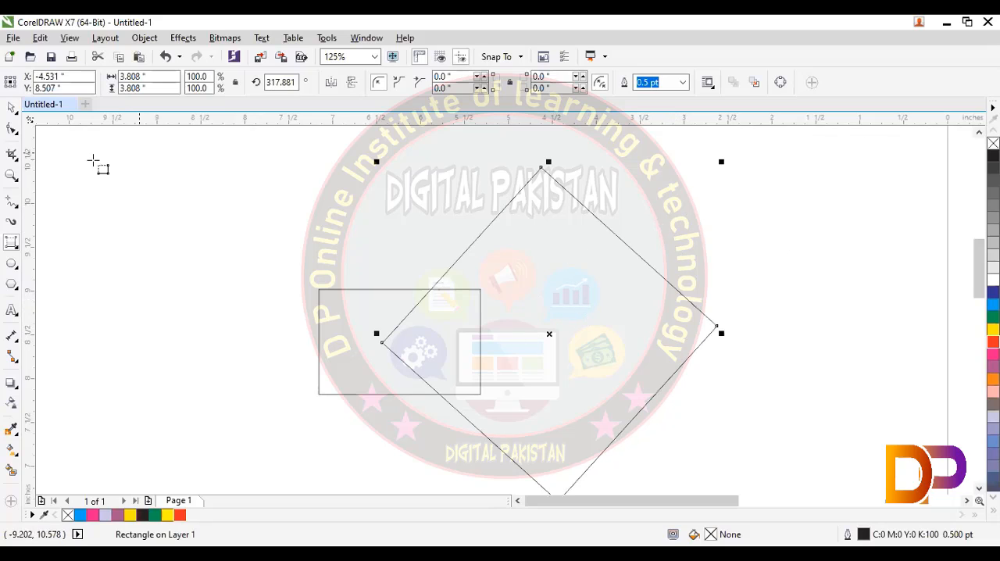
pyautogui.press('Delete')
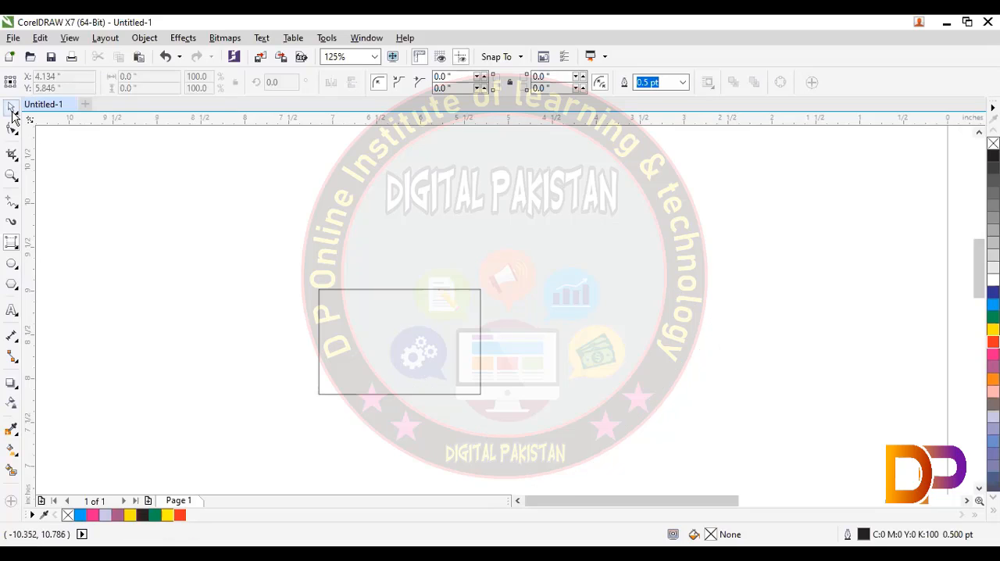
pyautogui.click(327, 289)
pyautogui.press('Delete')
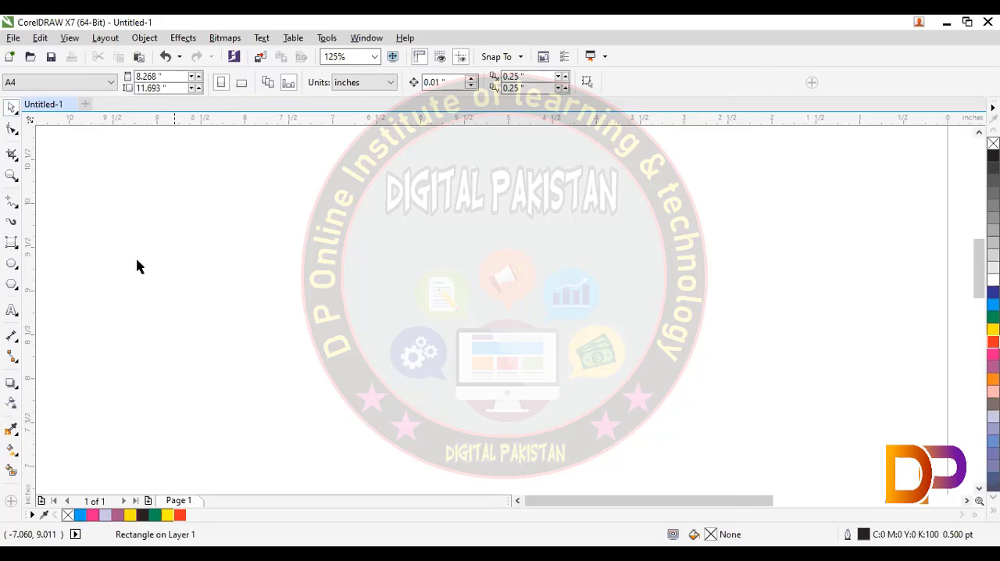
# - Draw a slightly tilted rectangle with the 3-Point Rectangle tool in the empty area beside the page
pyautogui.click(15, 249)
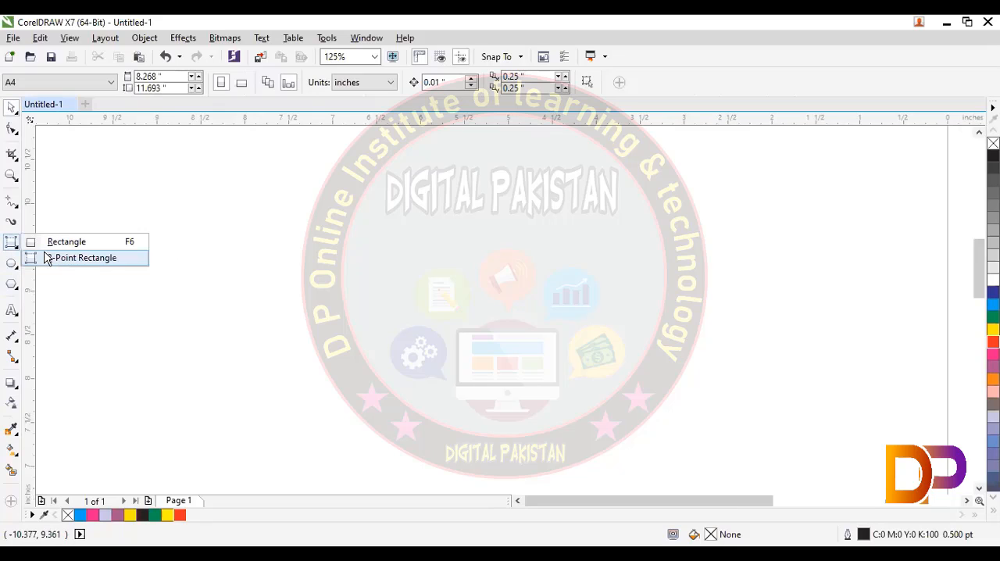
pyautogui.click(47, 258)
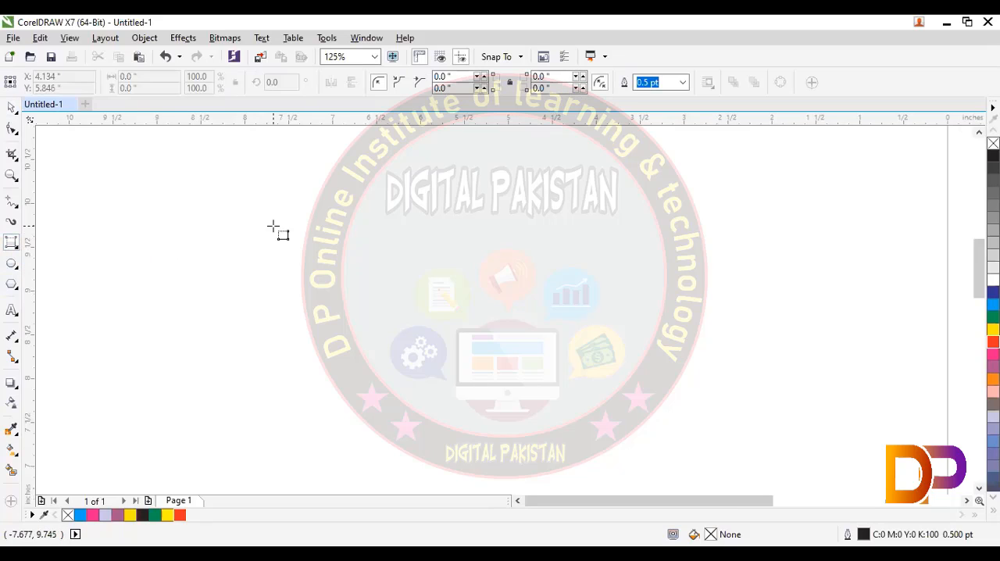
pyautogui.click(15, 250)
pyautogui.click(83, 259)
pyautogui.moveTo(207, 207); pyautogui.dragTo(370, 220)
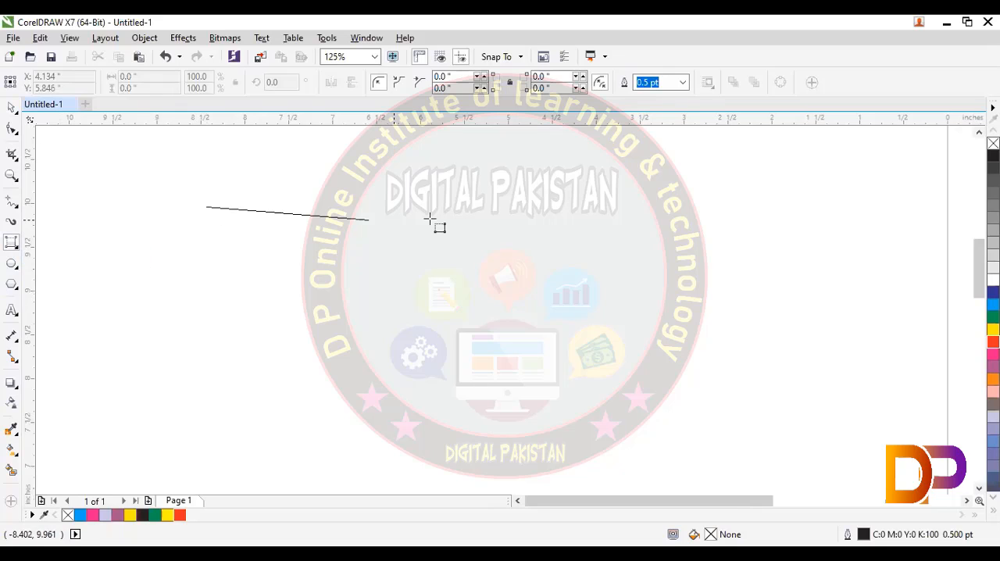
pyautogui.click(308, 356)
# - Draw two level three-point squares, one to the right of the tilted rectangle and one about 5.16 in wide above both
pyautogui.moveTo(480, 212); pyautogui.dragTo(717, 212)
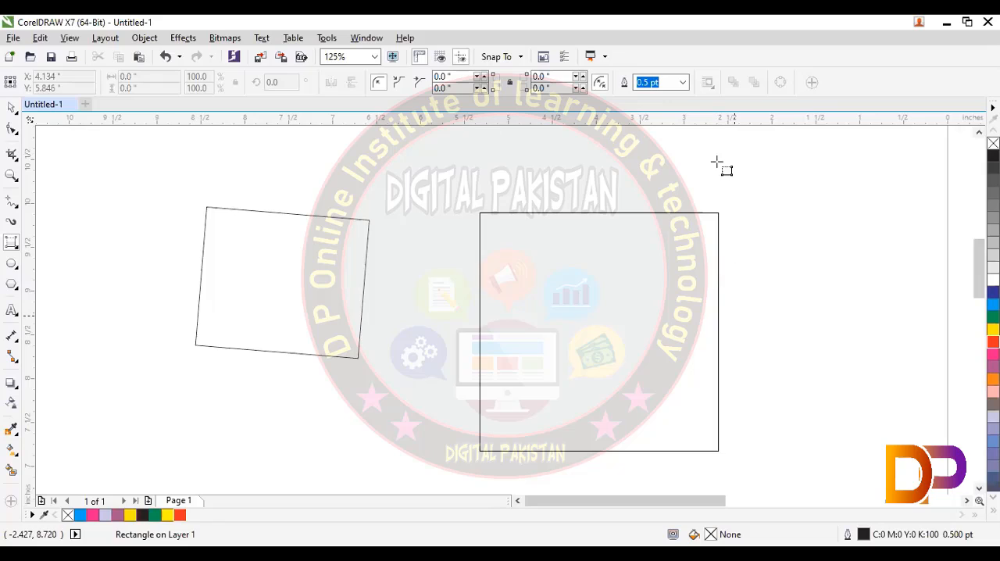
pyautogui.click(716, 302)
pyautogui.moveTo(218, 158); pyautogui.dragTo(390, 158)
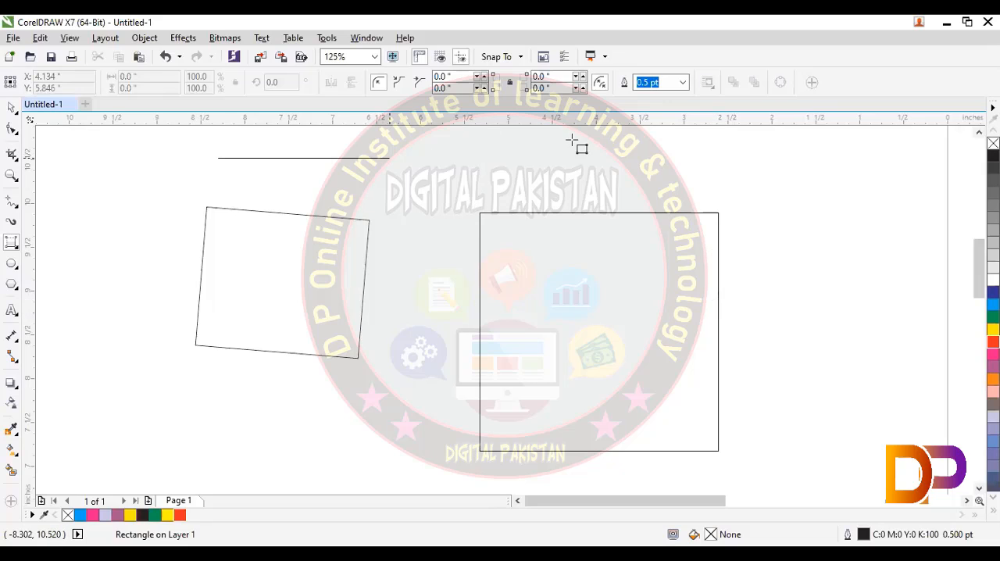
pyautogui.moveTo(573, 140); pyautogui.dragTo(672, 160)
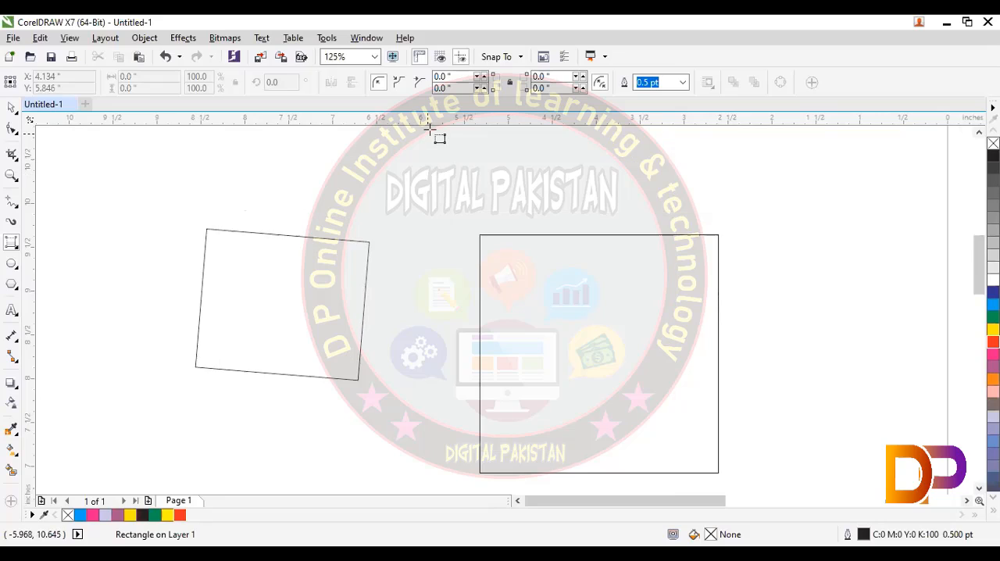
pyautogui.click(396, 188)
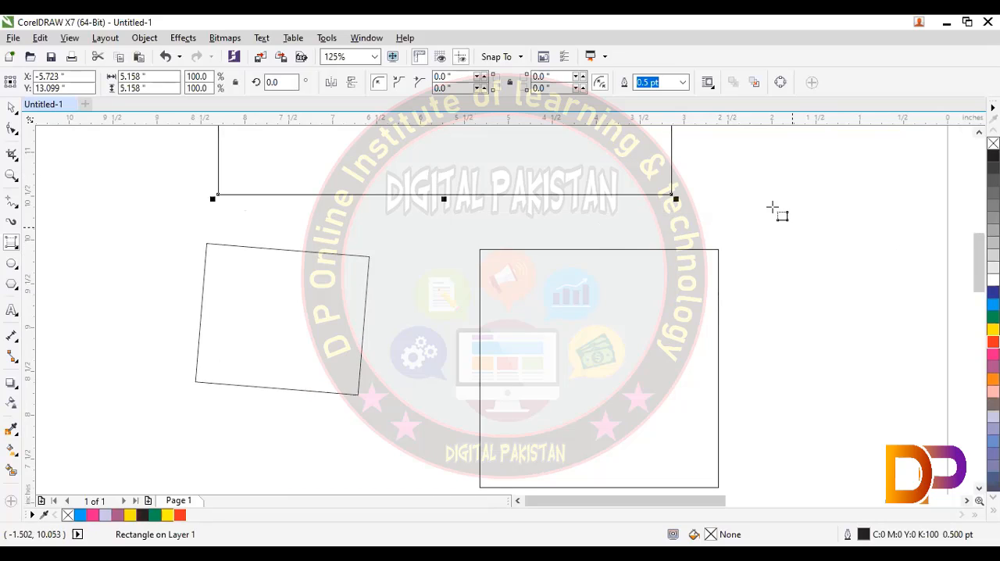
# - Draw a large three-point rectangle rotated 330° and spanning about 25 by 23.4 in to the left of the other shapes
pyautogui.scroll(-2, 758, 183)
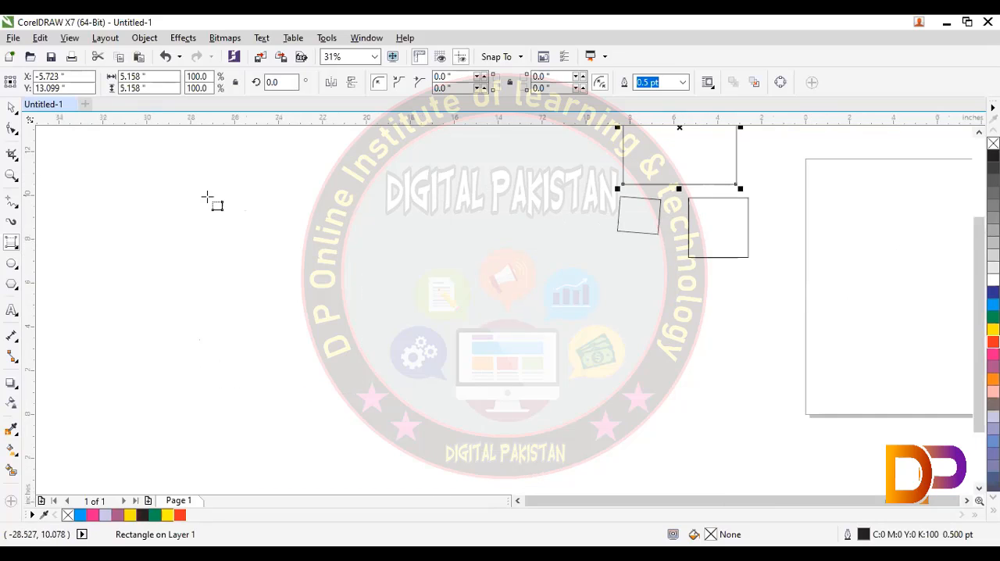
pyautogui.moveTo(217, 197); pyautogui.dragTo(300, 342)
pyautogui.moveTo(409, 310); pyautogui.dragTo(407, 305)
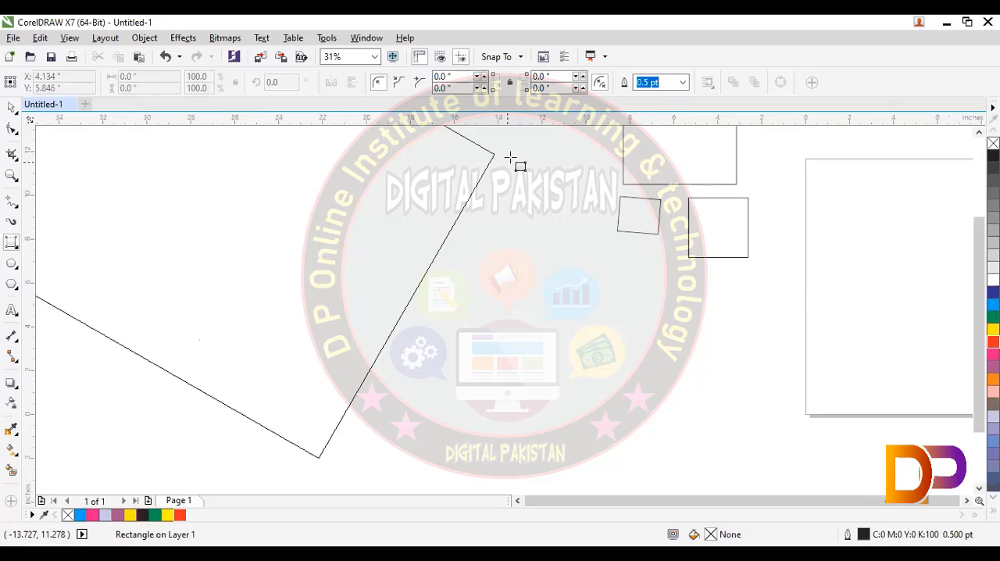
pyautogui.click(504, 170)
pyautogui.press('F4')
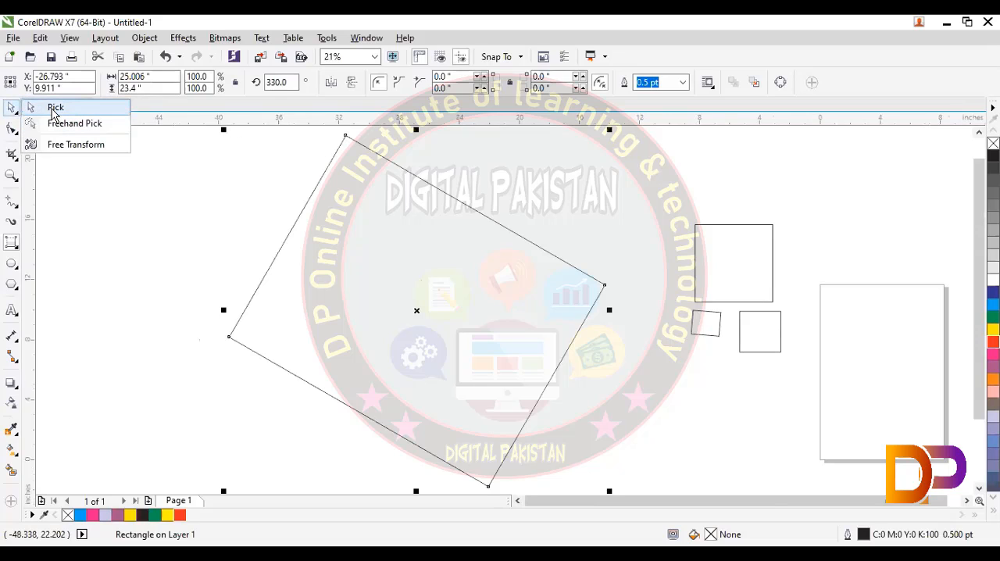
# - Scale the large tilted rectangle to about 47.3 % and move it over toward the smaller shapes
pyautogui.moveTo(223, 129); pyautogui.dragTo(461, 314)
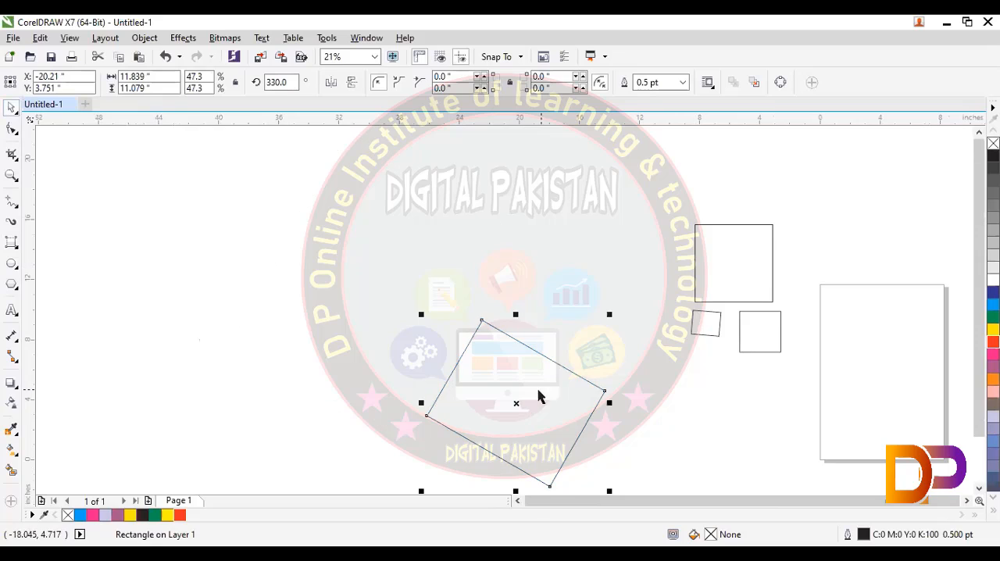
pyautogui.moveTo(515, 404); pyautogui.dragTo(659, 322)
# - Center the large tilted rectangle, the upper square and the small tilted rectangle together on the page
pyautogui.moveTo(541, 216); pyautogui.dragTo(760, 439)
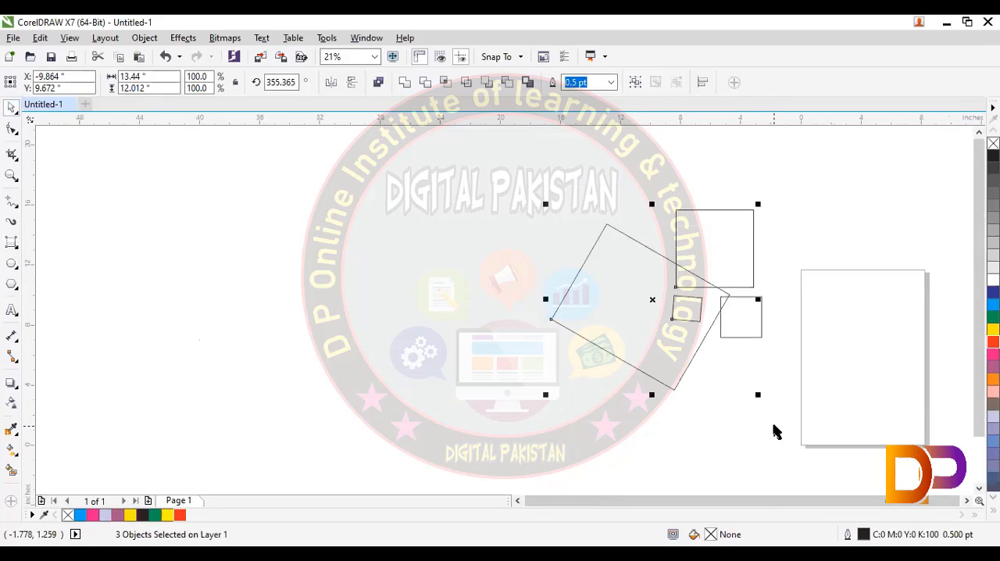
pyautogui.press('p')
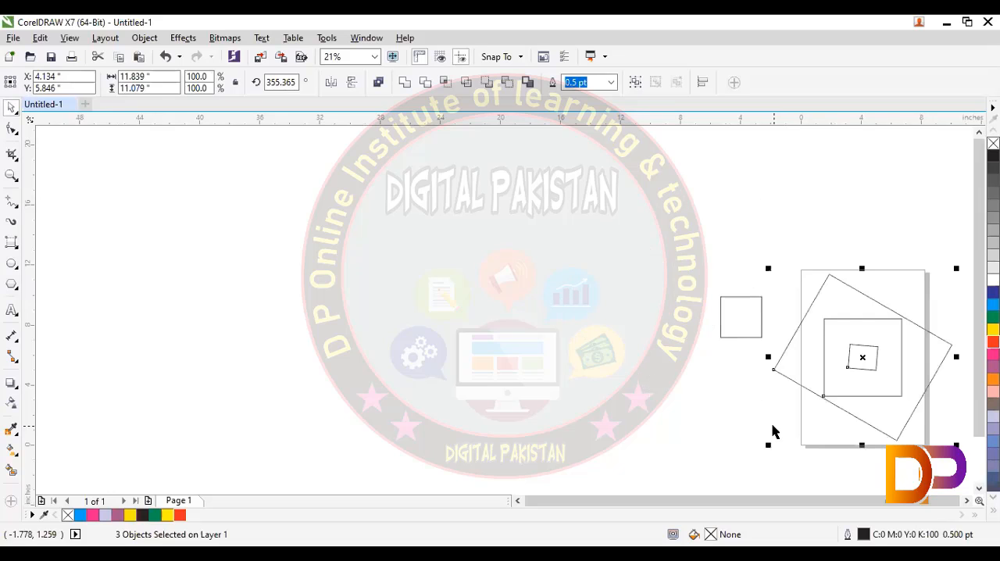
pyautogui.hotkey('shift', 'F2')
pyautogui.click(550, 304)
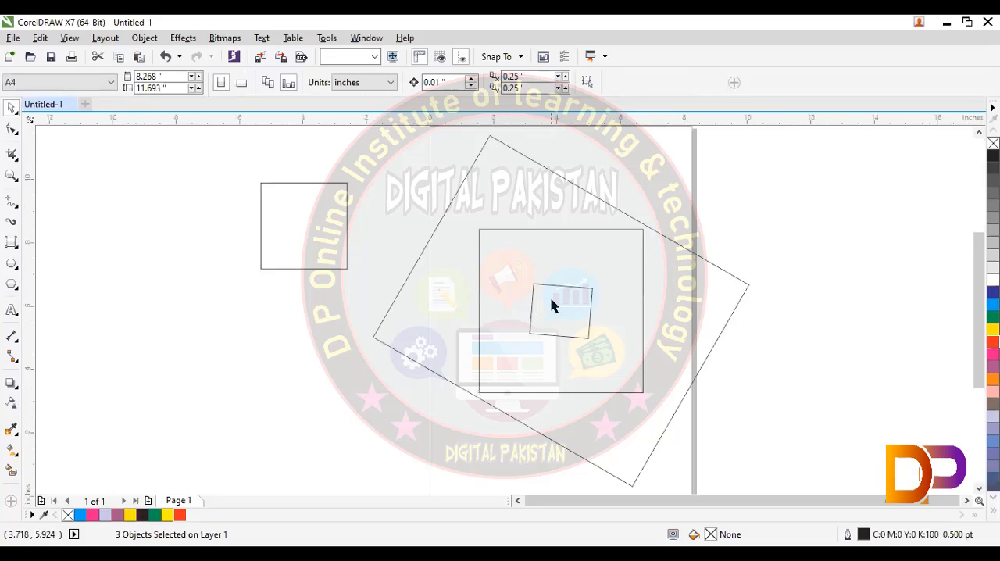
# - Fill the large tilted rectangle with red and move it left, clear of the two centered shapes
pyautogui.click(679, 245)
pyautogui.click(993, 342)
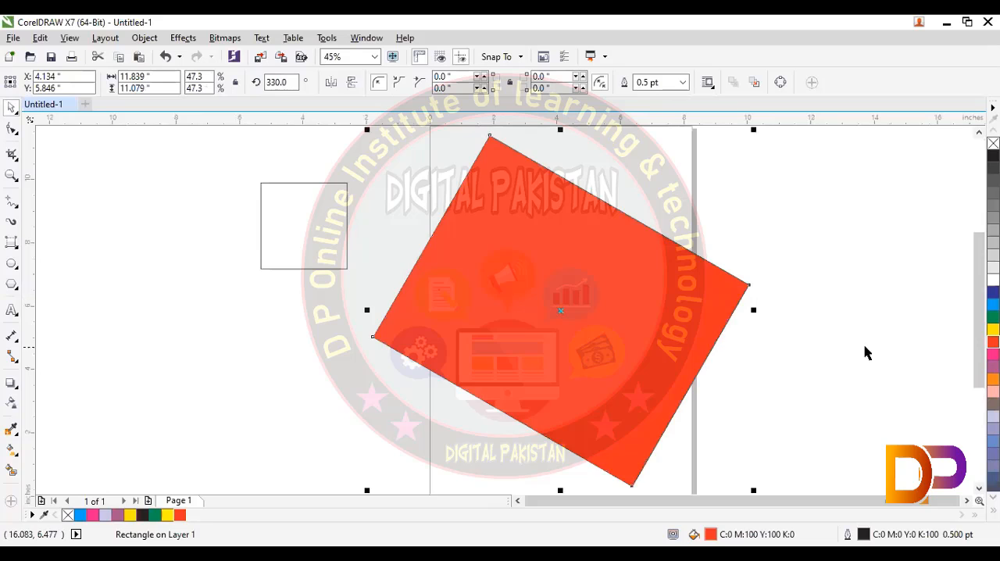
pyautogui.moveTo(612, 330); pyautogui.dragTo(350, 342)
pyautogui.click(559, 336)
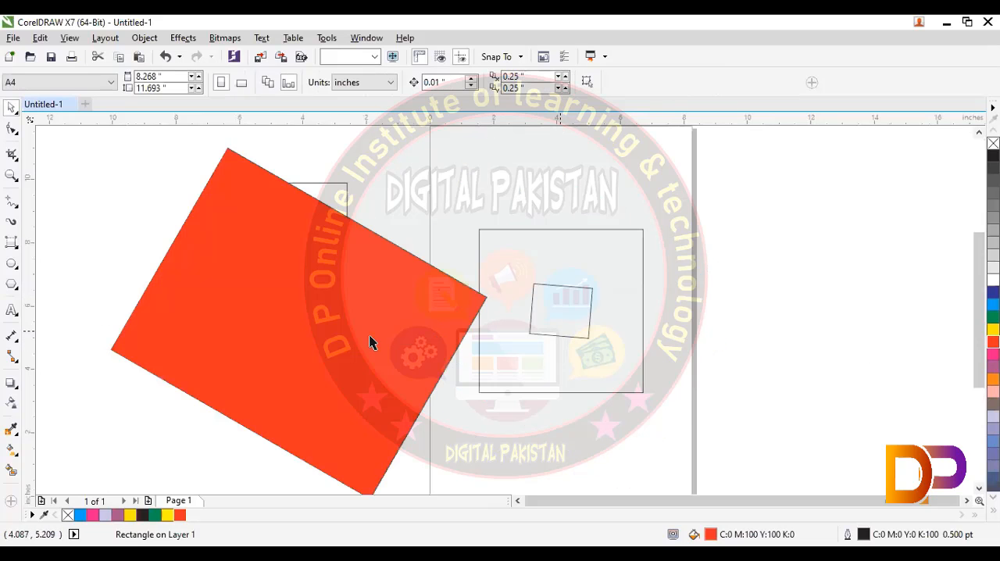
# - Delete all objects in the drawing
pyautogui.hotkey('ctrl', 'a')
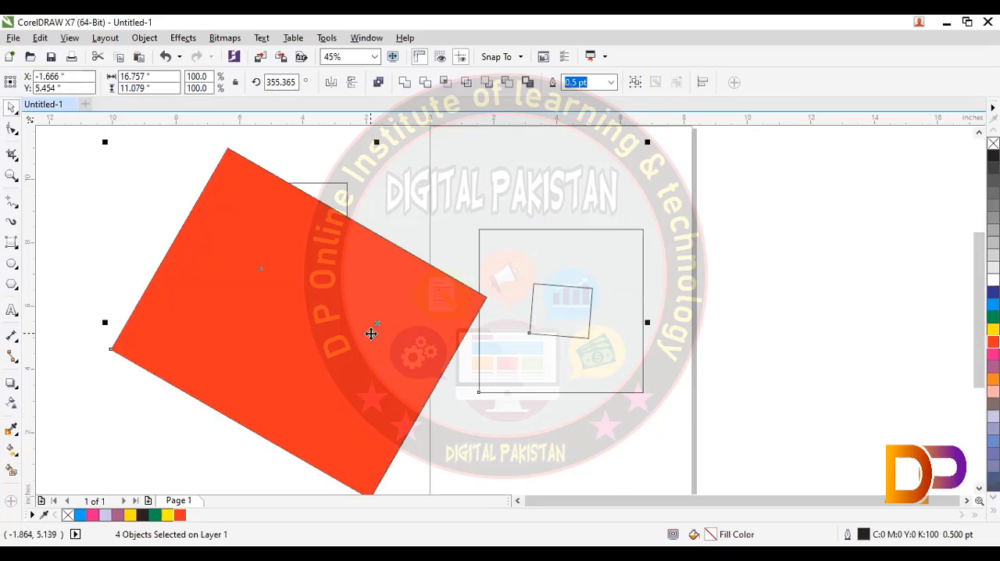
pyautogui.press('Delete')
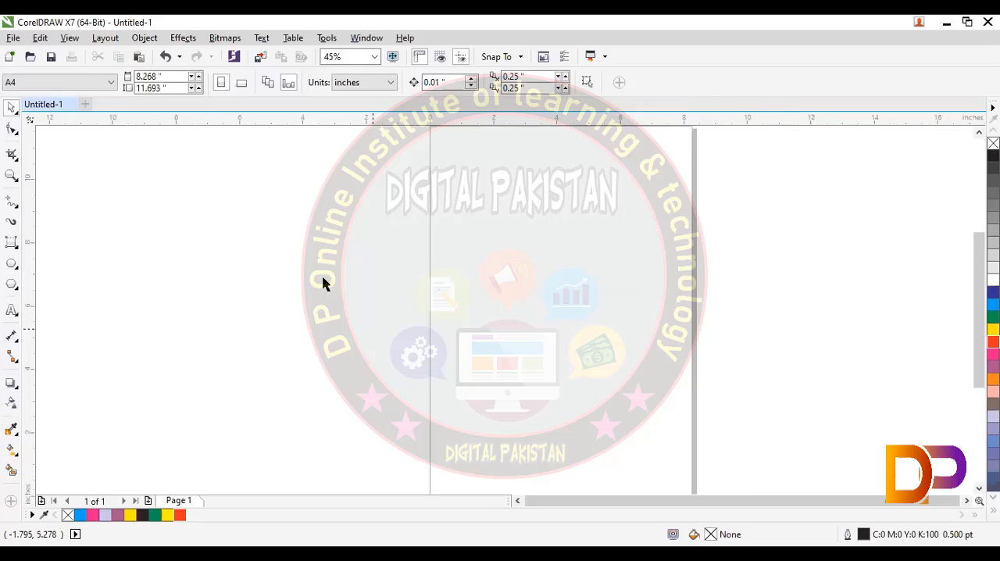
# - Draw a rectangle about 8.63 by 5.72 in across the page's left edge, fill it red and remove the fill again
pyautogui.click(13, 243)
pyautogui.moveTo(232, 232); pyautogui.dragTo(506, 413)
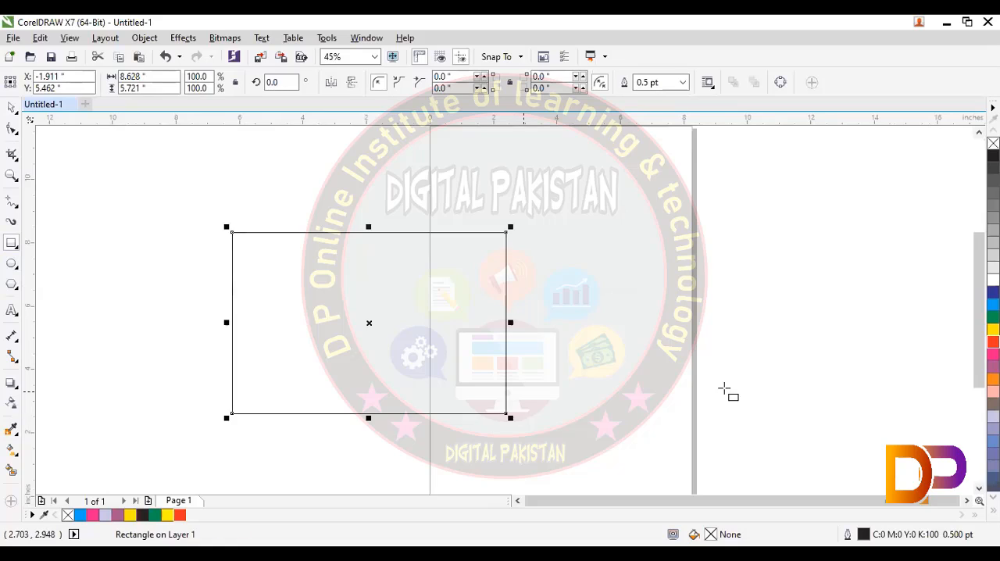
pyautogui.click(993, 342)
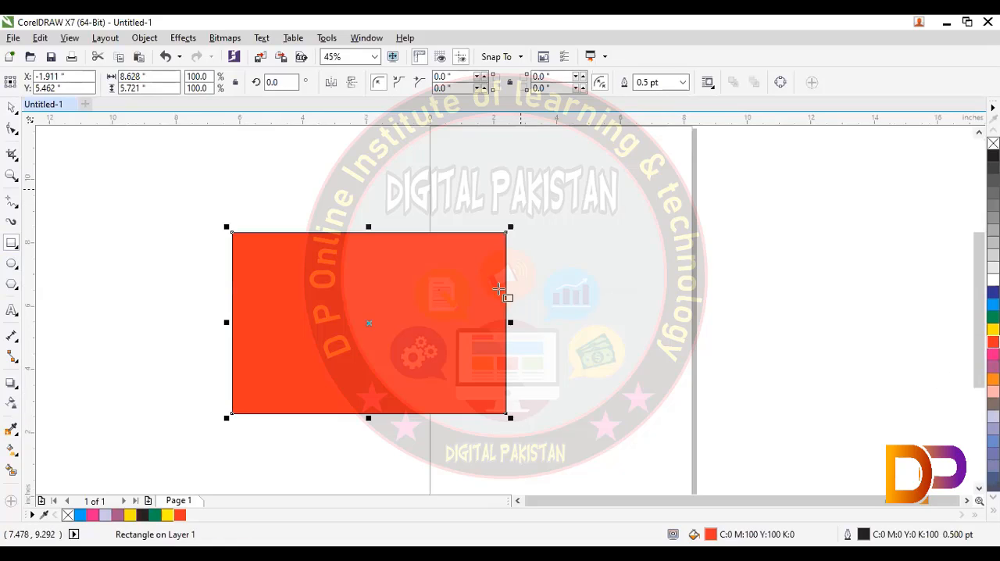
pyautogui.click(68, 515)
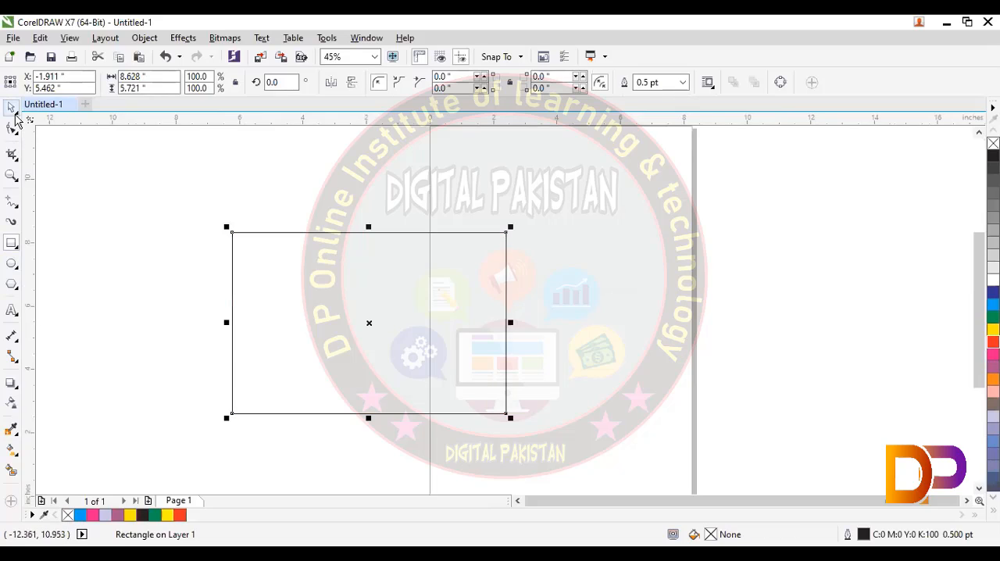
# - Create a concentric copy of the rectangle scaled to about 91.9 % inside it, and deselect it
pyautogui.moveTo(510, 418); pyautogui.dragTo(508, 411)
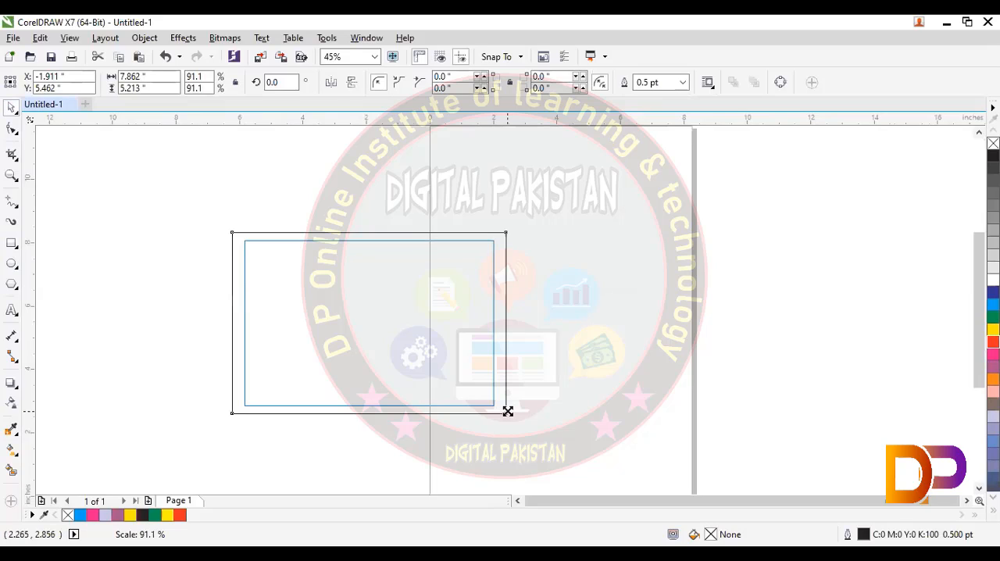
pyautogui.moveTo(507, 414); pyautogui.dragTo(505, 415)
pyautogui.click(543, 450)
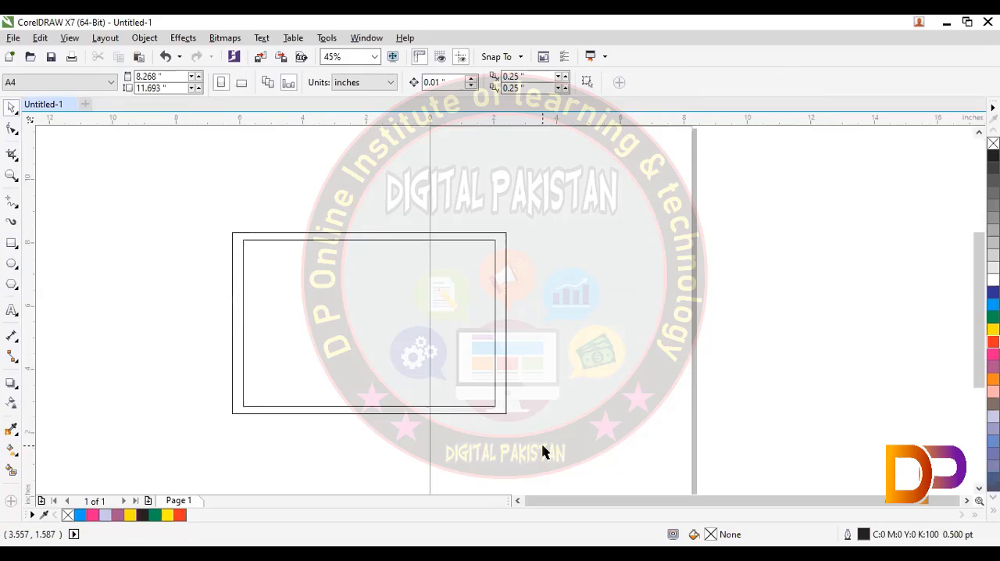
# - Repeat the scaled duplication from the inner rectangle, nesting ever smaller concentric copies down to about 33.5 % of the original size
pyautogui.click(495, 406)
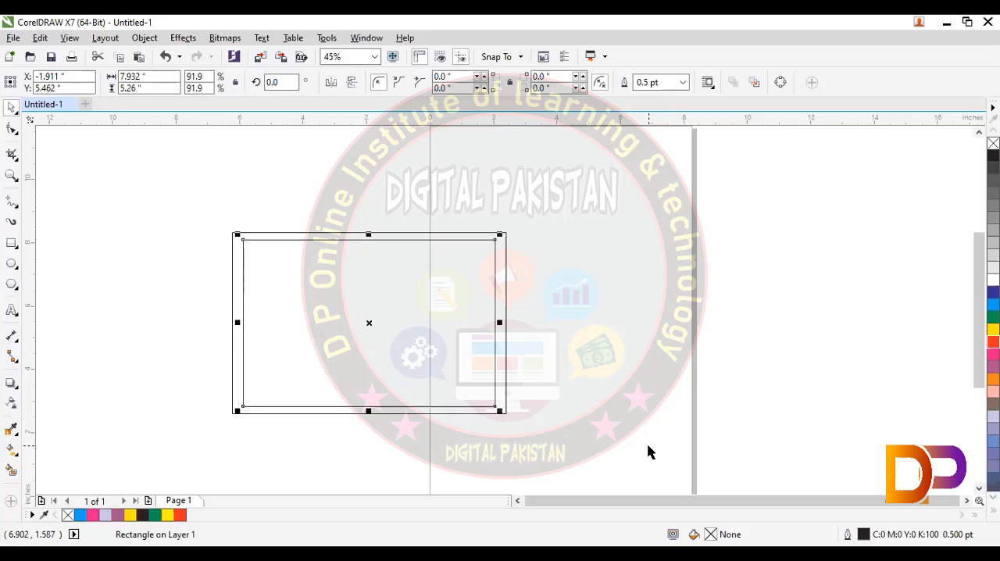
pyautogui.hotkey('ctrl', 'r')
pyautogui.hotkey('ctrl', 'r')
pyautogui.hotkey('ctrl', 'r')
pyautogui.hotkey('ctrl', 'r')
pyautogui.hotkey('ctrl', 'r')
pyautogui.hotkey('ctrl', 'r')
pyautogui.hotkey('ctrl', 'r')
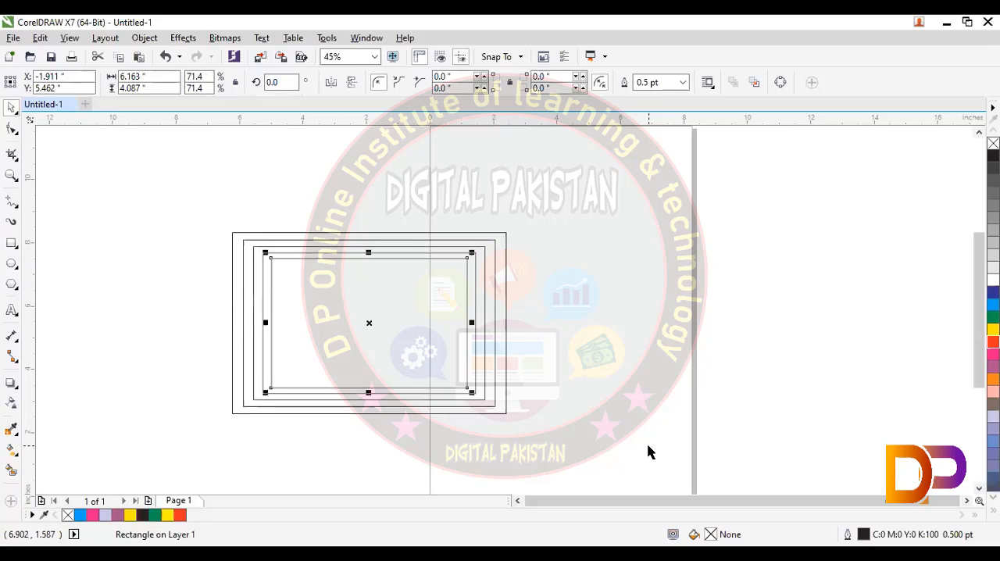
pyautogui.hotkey('ctrl', 'r')
pyautogui.hotkey('ctrl', 'r')
pyautogui.hotkey('ctrl', 'r')
pyautogui.hotkey('ctrl', 'r')
pyautogui.hotkey('ctrl', 'r')
pyautogui.hotkey('ctrl', 'r')
pyautogui.hotkey('ctrl', 'r')
pyautogui.hotkey('ctrl', 'r')
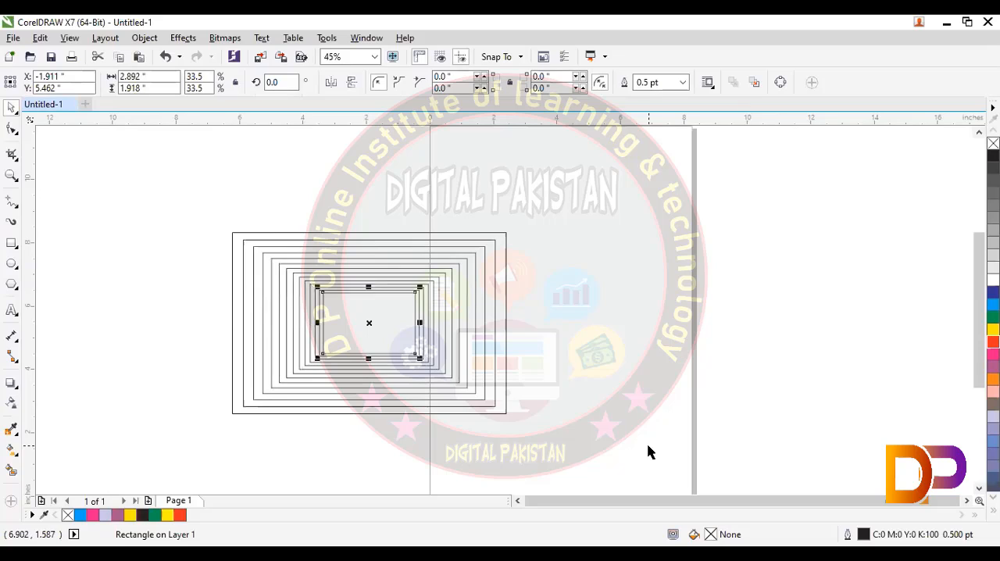
# - Repeat the scaled duplication from the innermost rectangle, nesting smaller concentric copies down to about 7.4 % of the original size
pyautogui.hotkey('ctrl', 'r')
pyautogui.hotkey('ctrl', 'r')
pyautogui.hotkey('ctrl', 'r')
pyautogui.hotkey('ctrl', 'r')
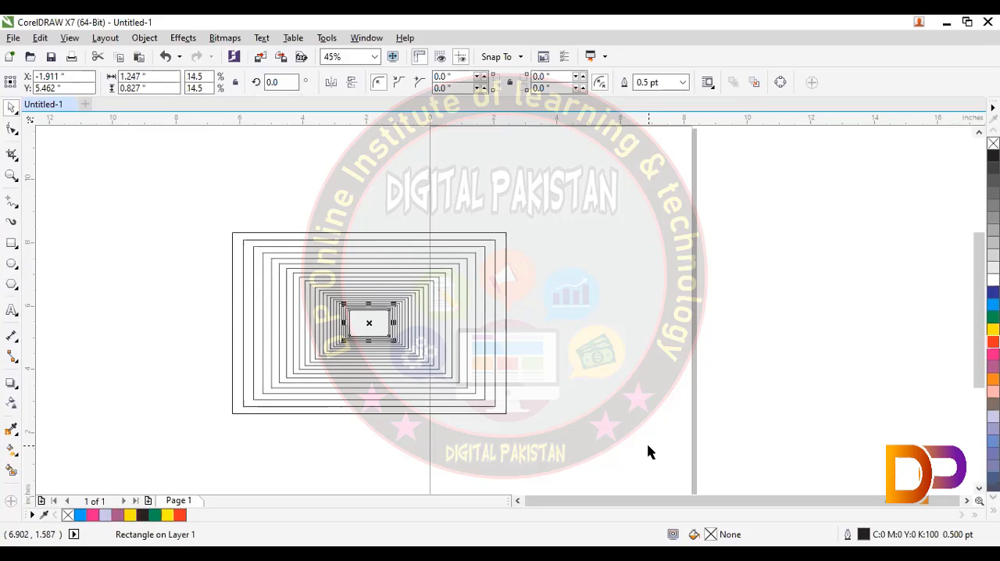
pyautogui.hotkey('ctrl', 'r')
pyautogui.hotkey('ctrl', 'r')
pyautogui.hotkey('ctrl', 'r')
pyautogui.hotkey('ctrl', 'r')
pyautogui.hotkey('ctrl', 'r')
pyautogui.hotkey('ctrl', 'r')
pyautogui.hotkey('ctrl', 'r')
pyautogui.hotkey('ctrl', 'r')
pyautogui.hotkey('ctrl', 'r')
pyautogui.hotkey('ctrl', 'r')
pyautogui.hotkey('ctrl', 'r')
pyautogui.hotkey('ctrl', 'r')
pyautogui.hotkey('ctrl', 'r')
pyautogui.hotkey('ctrl', 'r')
pyautogui.hotkey('ctrl', 'r')
pyautogui.hotkey('ctrl', 'r')
pyautogui.hotkey('ctrl', 'r')
pyautogui.hotkey('ctrl', 'r')
pyautogui.hotkey('ctrl', 'r')
pyautogui.hotkey('ctrl', 'r')
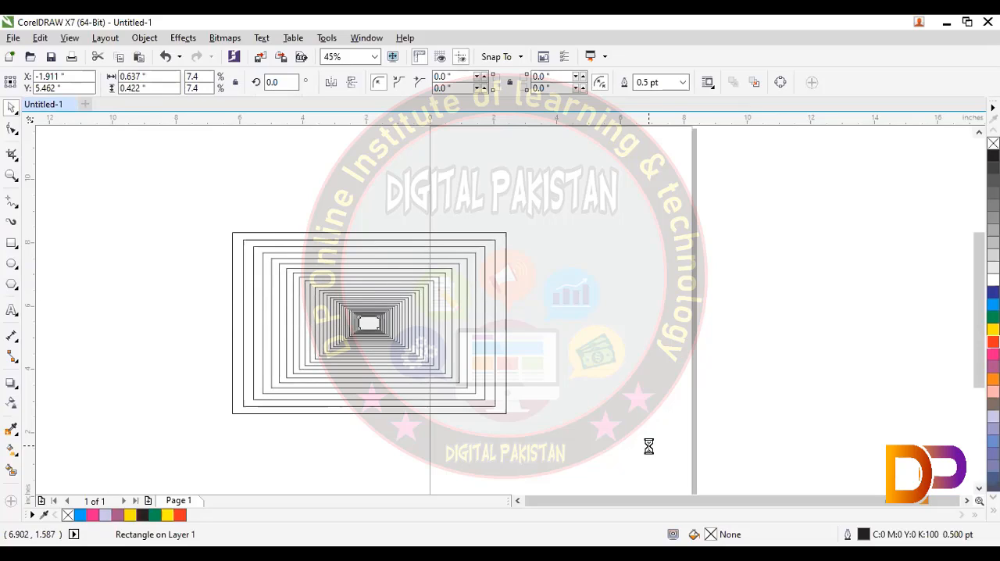
# - Center the whole set of nested rectangles on the page, deselect it and delete the set
pyautogui.moveTo(114, 174); pyautogui.dragTo(549, 448)
pyautogui.press('p')
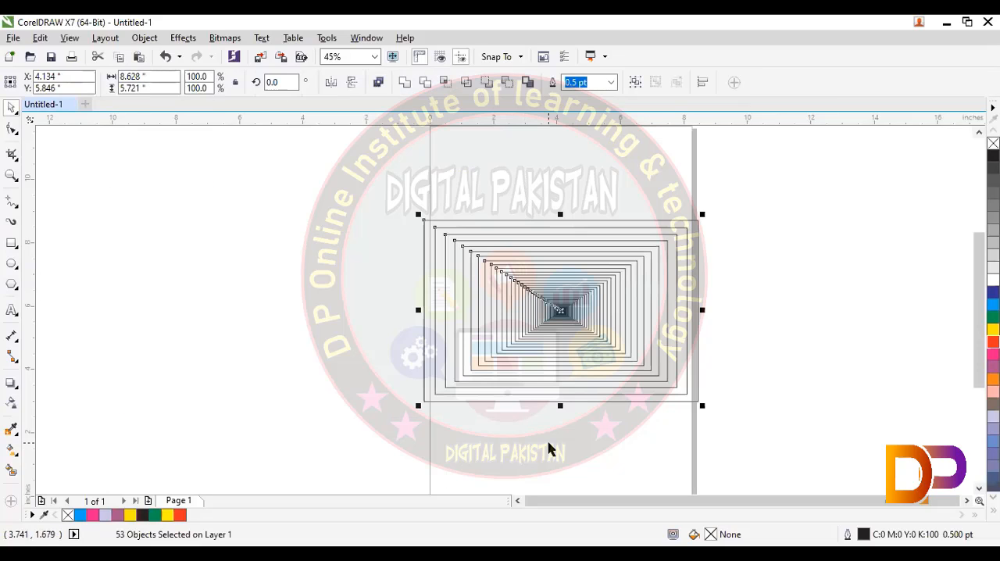
pyautogui.press('Escape')
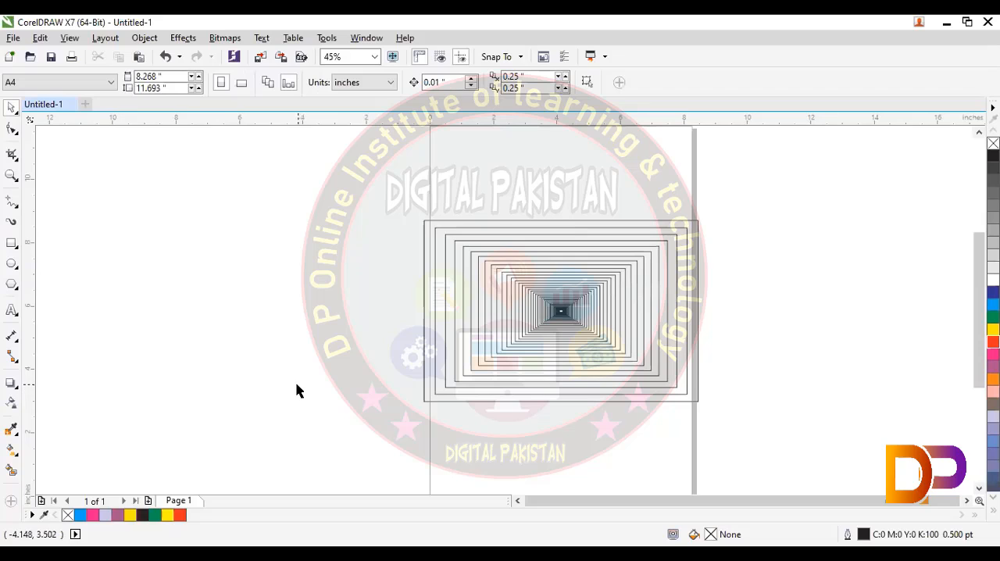
pyautogui.moveTo(342, 179); pyautogui.dragTo(753, 440)
pyautogui.press('Delete')
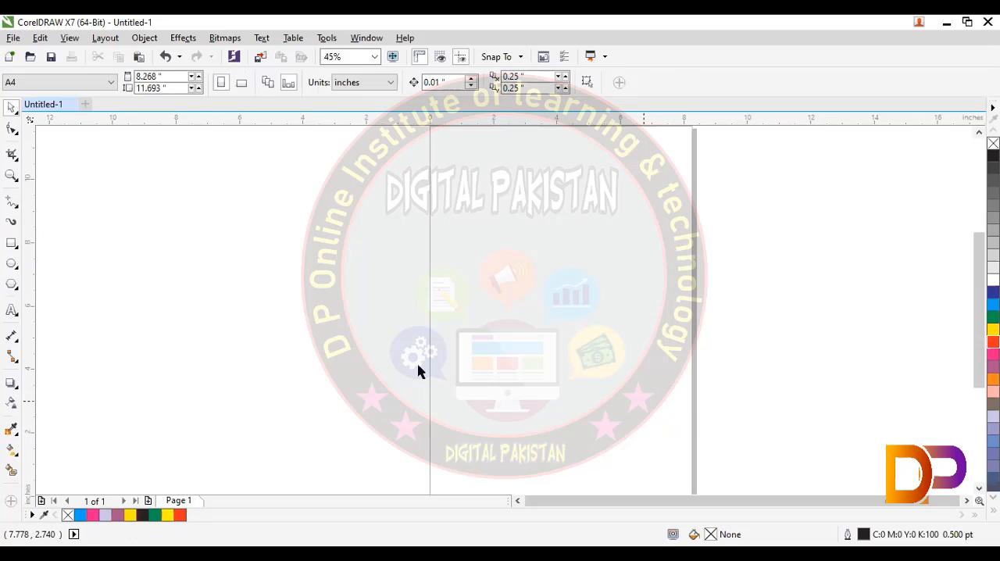
# - Draw a rectangle about 7.94 by 5.65 in across the page's left edge and create a concentric copy scaled to about 89 %
pyautogui.press('F6')
pyautogui.moveTo(233, 224); pyautogui.dragTo(481, 401)
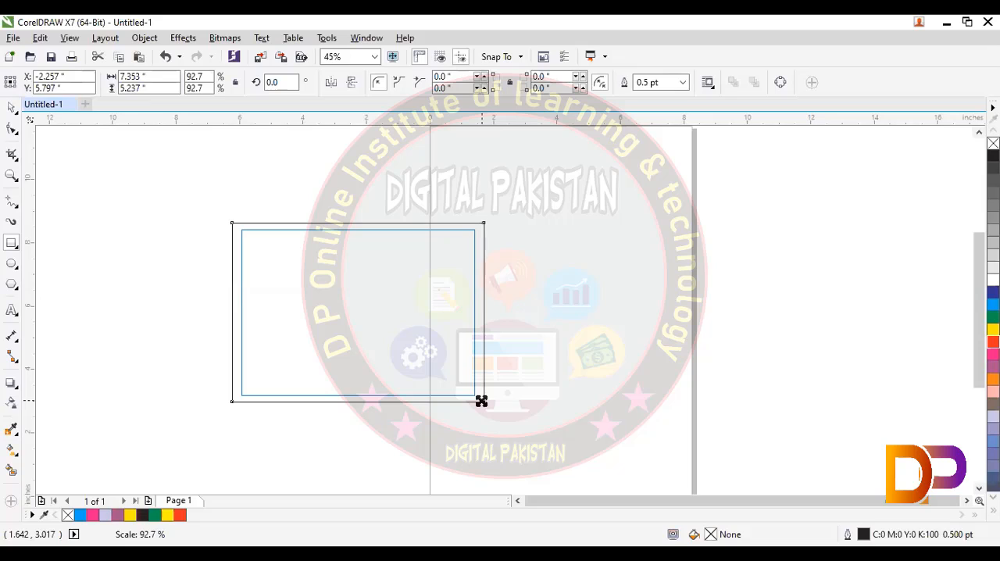
pyautogui.press('Escape')
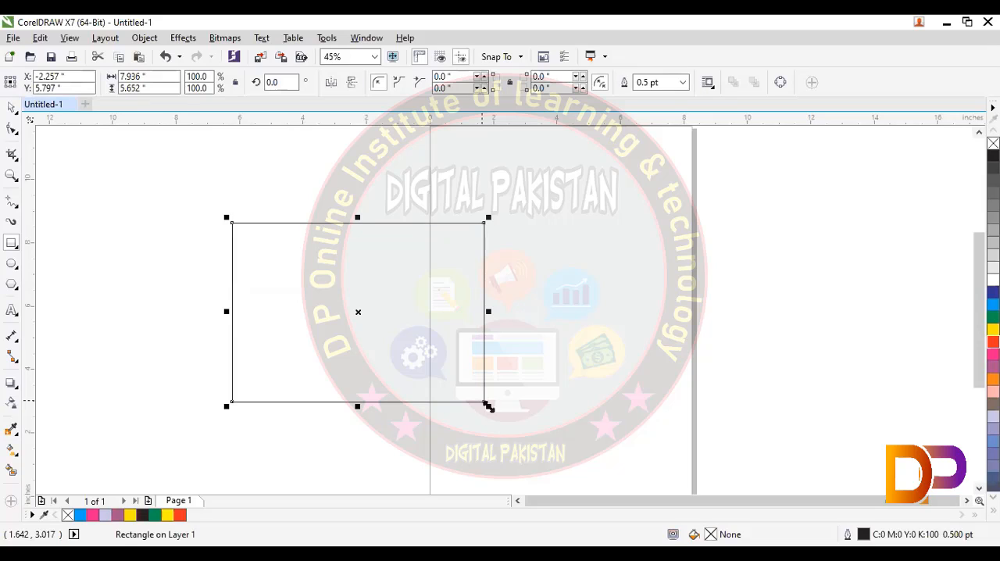
pyautogui.moveTo(485, 406); pyautogui.dragTo(476, 397)
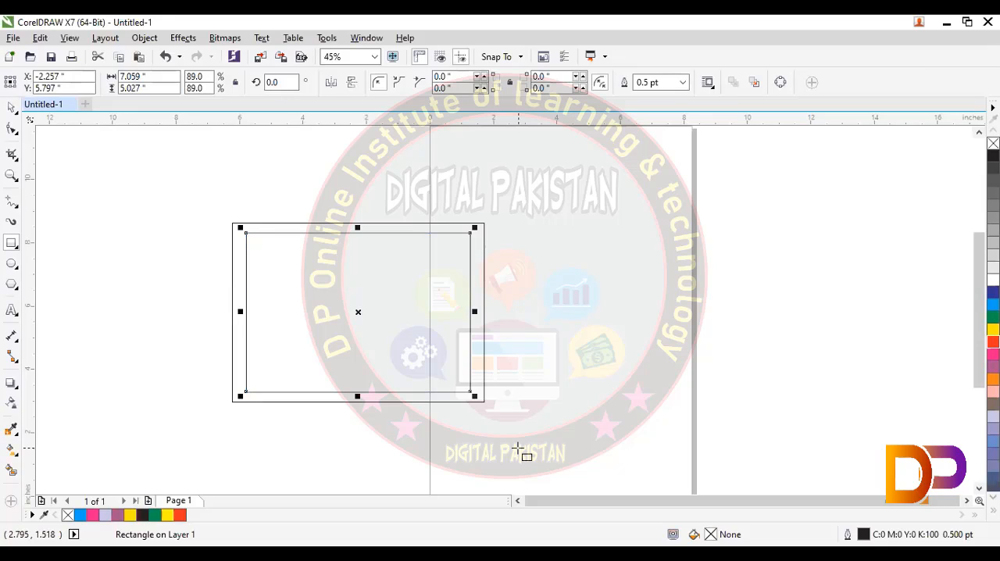
# - Repeat the 89 % duplication to nest concentric rectangles down to about 5.4 % of the original size
pyautogui.hotkey('ctrl', 'r')
pyautogui.hotkey('ctrl', 'r')
pyautogui.hotkey('ctrl', 'r')
pyautogui.hotkey('ctrl', 'r')
pyautogui.hotkey('ctrl', 'r')
pyautogui.hotkey('ctrl', 'r')
pyautogui.hotkey('ctrl', 'r')
pyautogui.hotkey('ctrl', 'r')
pyautogui.hotkey('ctrl', 'r')
pyautogui.hotkey('ctrl', 'r')
pyautogui.hotkey('ctrl', 'r')
pyautogui.hotkey('ctrl', 'r')
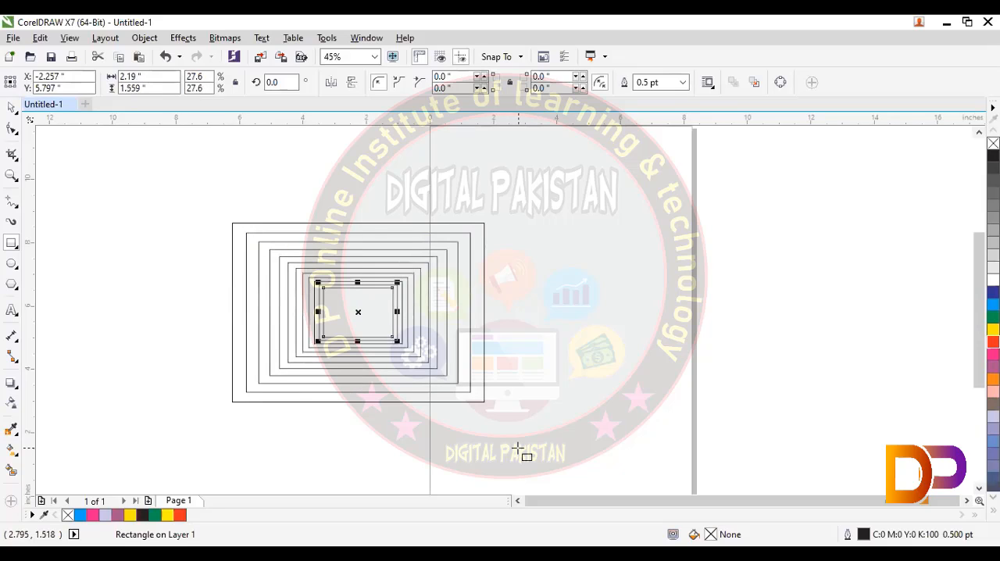
pyautogui.hotkey('ctrl', 'r')
pyautogui.hotkey('ctrl', 'r')
pyautogui.hotkey('ctrl', 'r')
pyautogui.hotkey('ctrl', 'r')
pyautogui.hotkey('ctrl', 'r')
pyautogui.hotkey('ctrl', 'r')
pyautogui.hotkey('ctrl', 'r')
pyautogui.hotkey('ctrl', 'r')
pyautogui.hotkey('ctrl', 'r')
pyautogui.hotkey('ctrl', 'r')
pyautogui.hotkey('ctrl', 'r')
pyautogui.hotkey('ctrl', 'r')
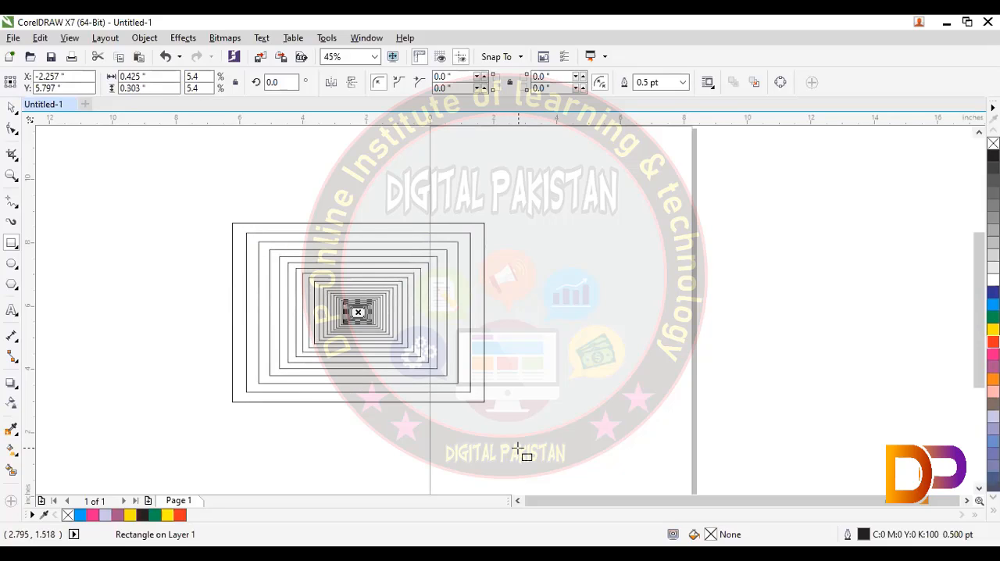
# - Draw a rectangle about 11.63 by 8.03 in around the nested rectangles, fill it yellow and undo the fill
pyautogui.press('Escape')
pyautogui.moveTo(556, 419); pyautogui.dragTo(558, 422)
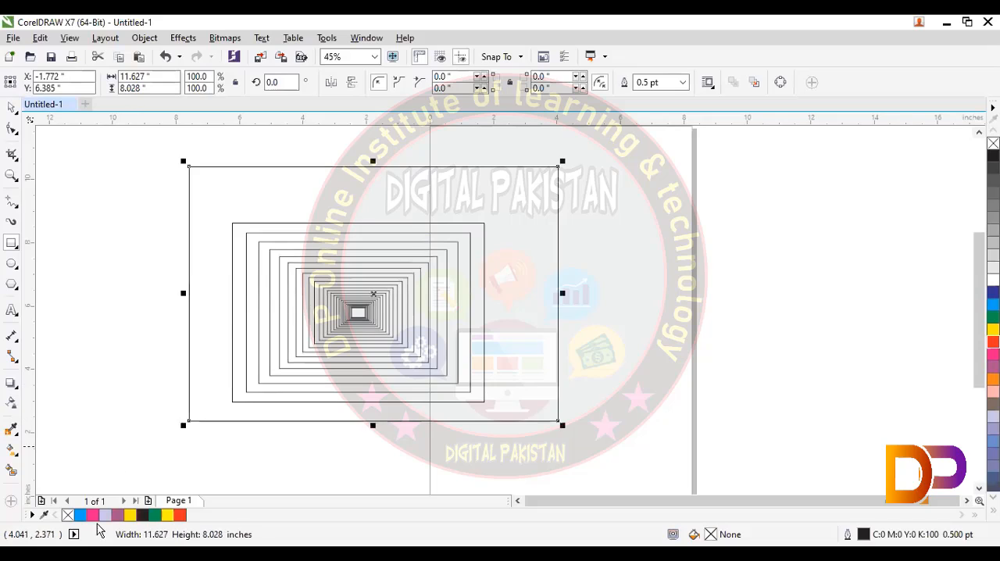
pyautogui.click(130, 515)
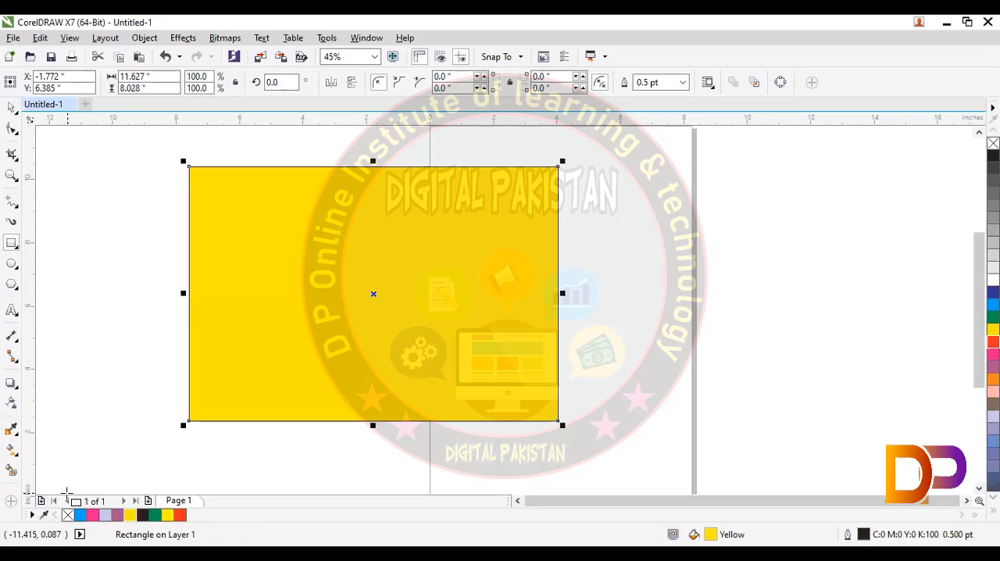
pyautogui.hotkey('ctrl', 'z')
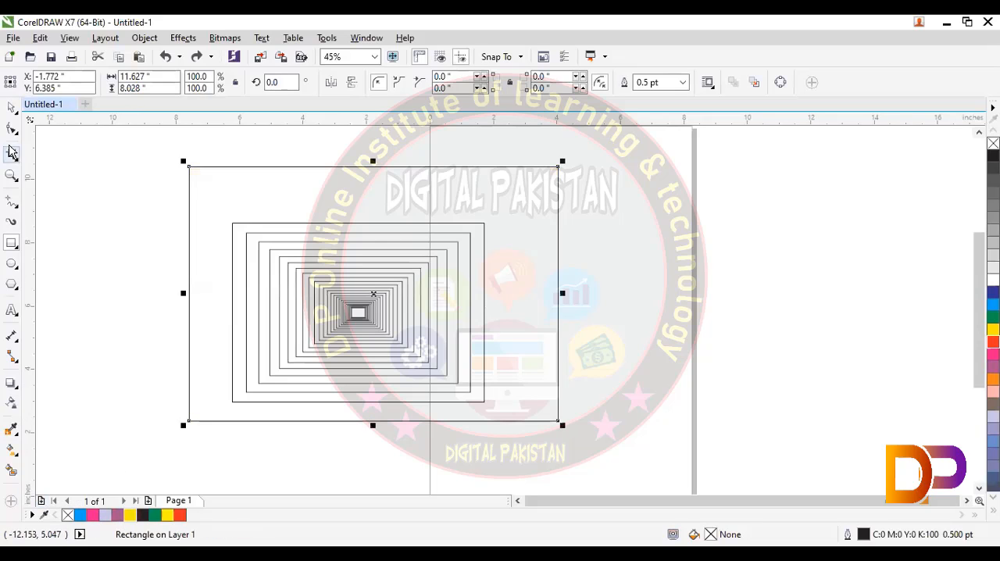
# - Delete the large surrounding rectangle, all the nested rectangles and the stray horizontal guideline
pyautogui.click(11, 107)
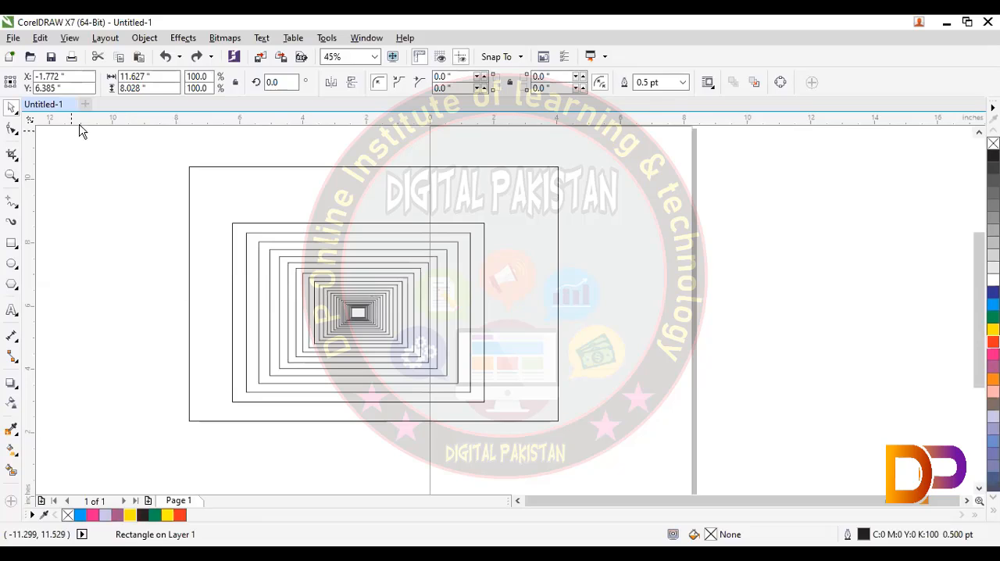
pyautogui.press('Delete')
pyautogui.moveTo(79, 119); pyautogui.dragTo(565, 389)
pyautogui.hotkey('ctrl', 'a')
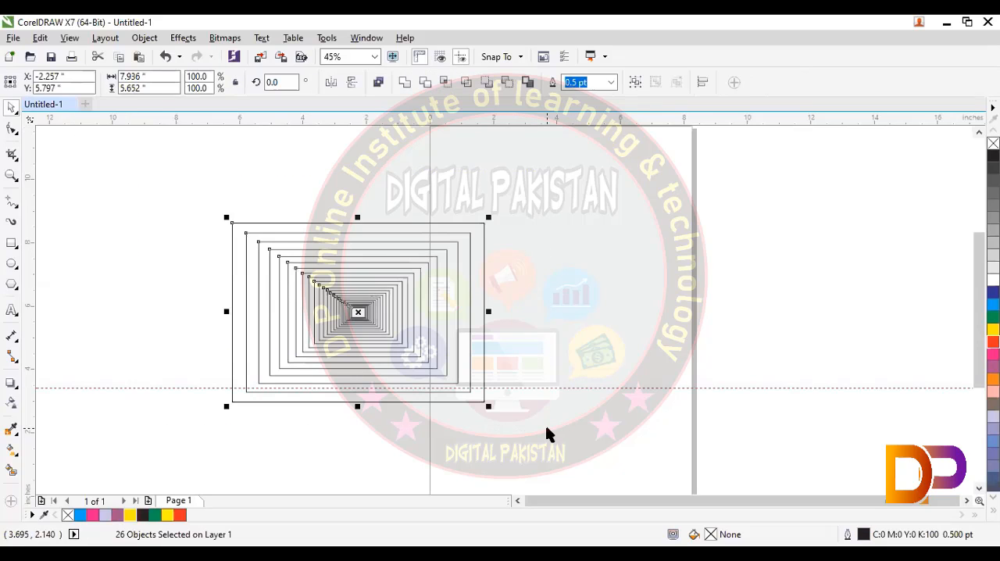
pyautogui.press('Delete')
pyautogui.click(552, 386)
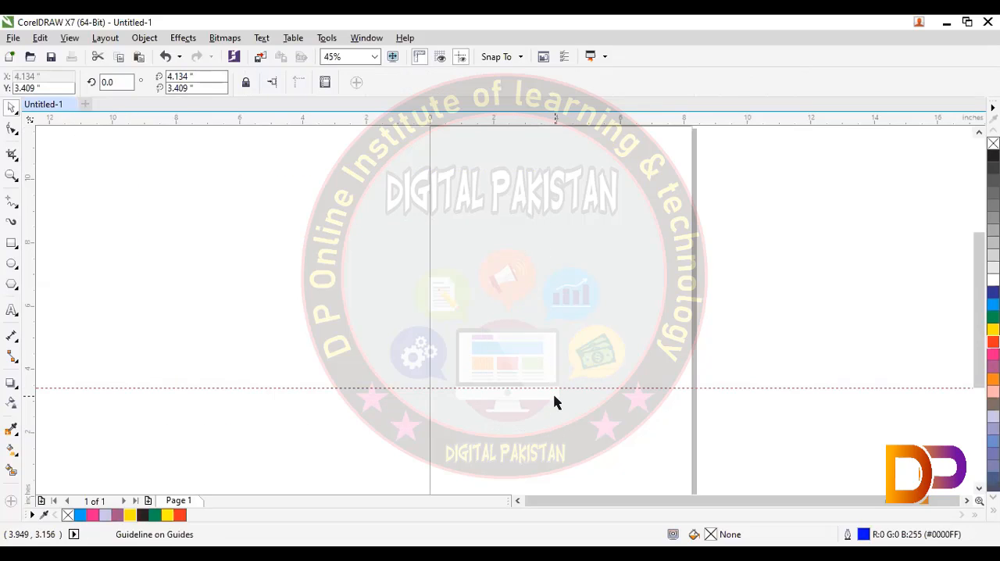
pyautogui.press('Delete')
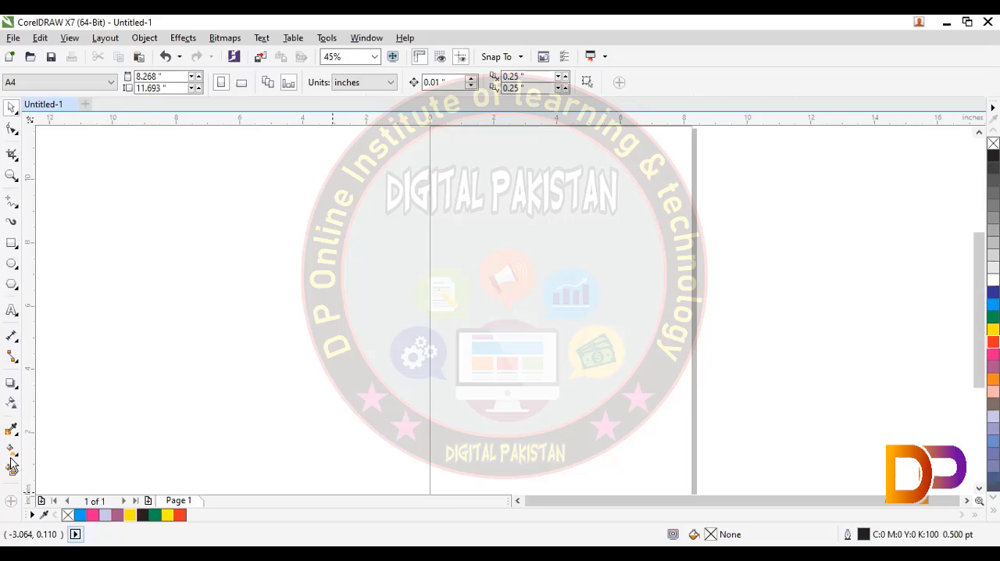
pyautogui.click(19, 268)
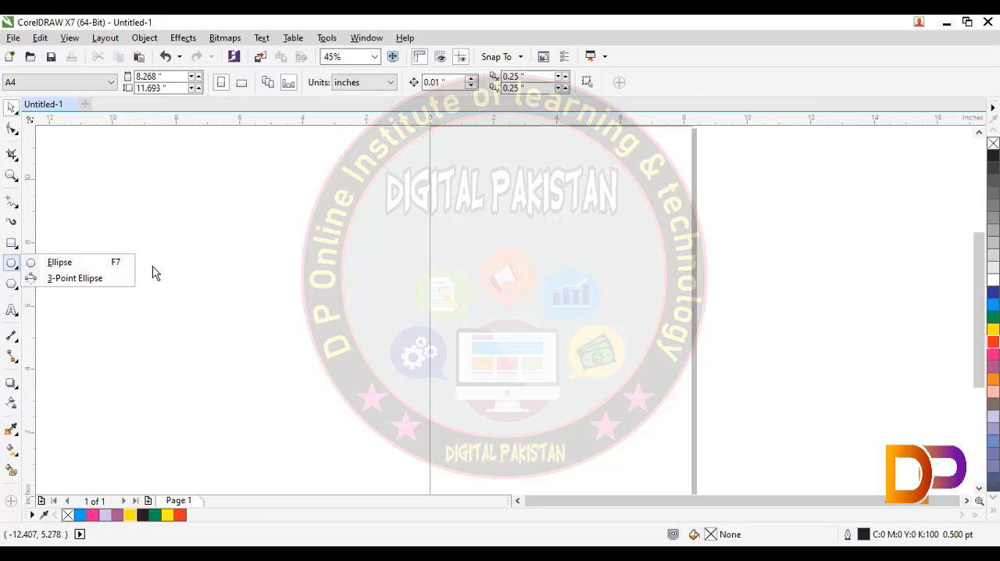
pyautogui.click(141, 243)
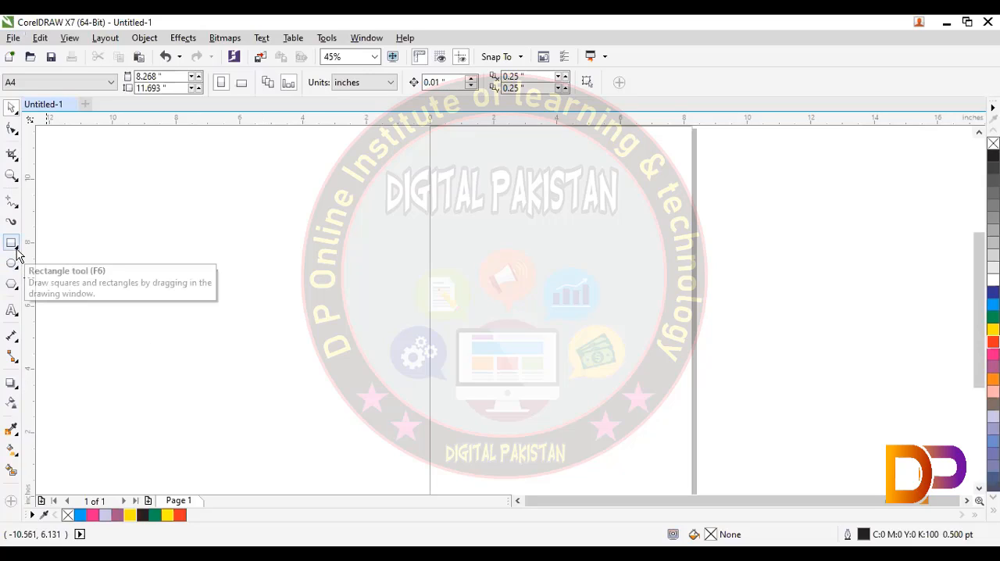
pyautogui.rightClick(430, 280)
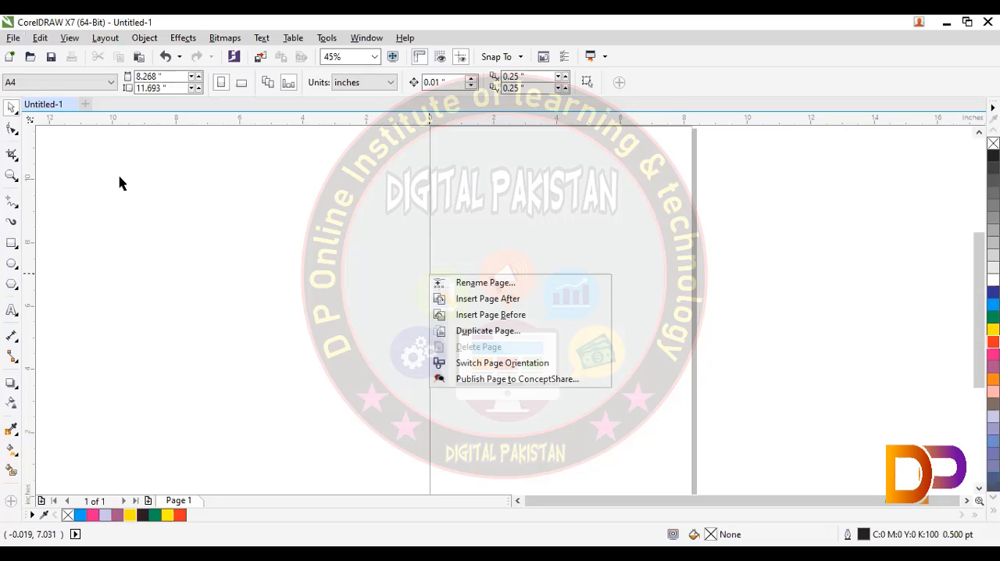
pyautogui.click(78, 189)
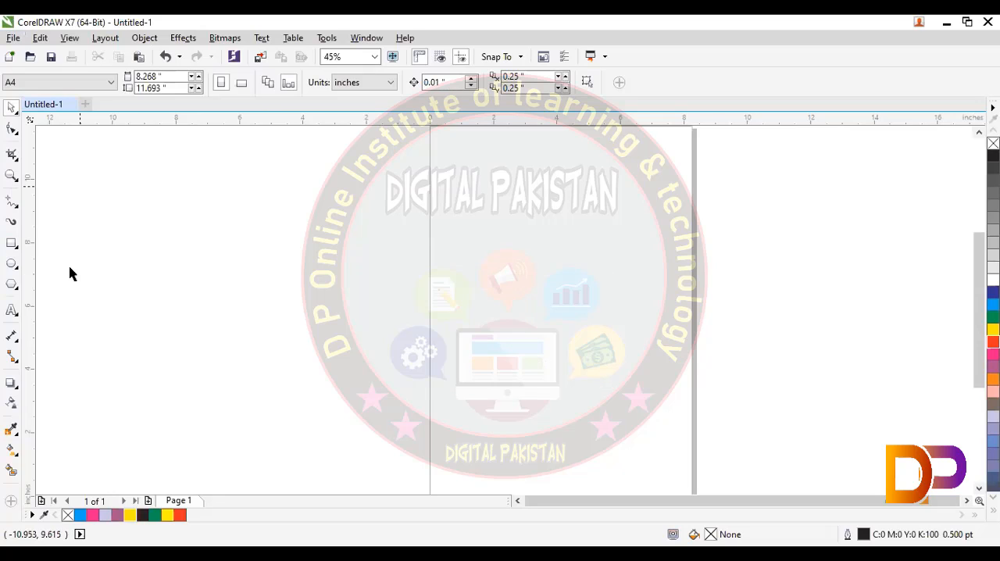
# - Draw a rectangle about 11.56 by 4.78 in across the page's left edge and fill it red
pyautogui.click(12, 243)
pyautogui.moveTo(271, 215); pyautogui.dragTo(638, 366)
pyautogui.click(993, 342)
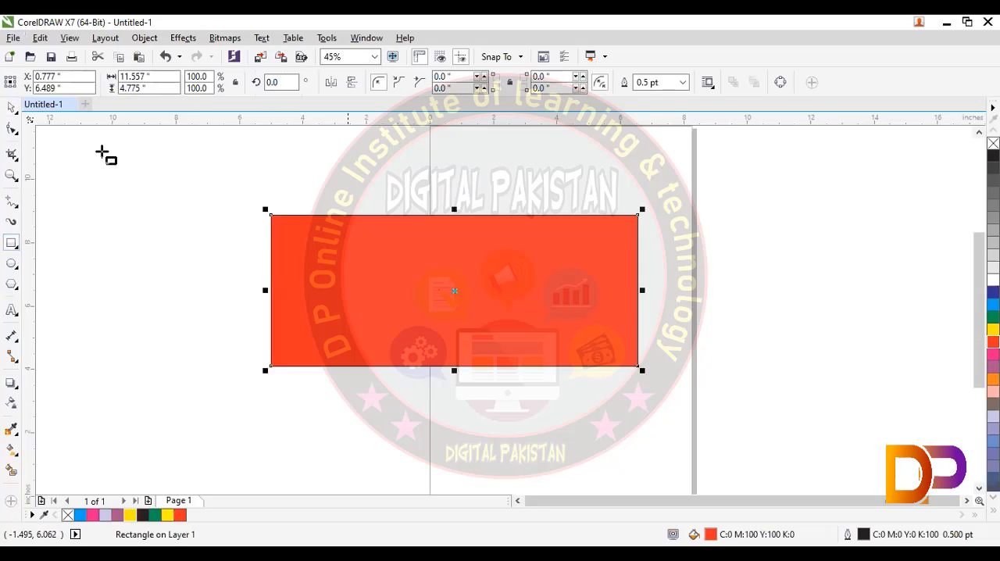
pyautogui.click(10, 109)
pyautogui.click(82, 159)
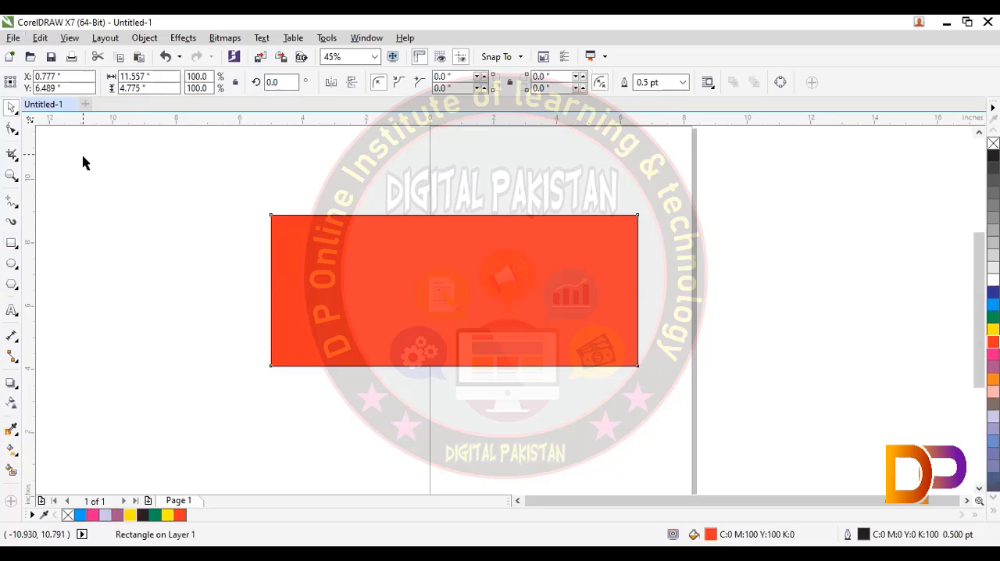
# - Stretch the red rectangle's height to about 6.71 in, move its center to about X 3.43, Y 5.77 in, and deselect it
pyautogui.click(297, 243)
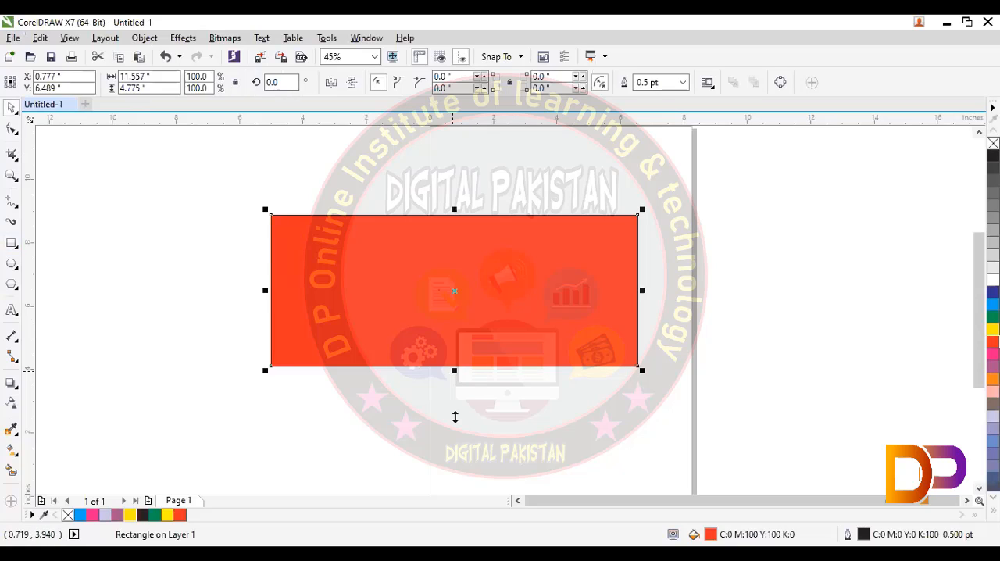
pyautogui.moveTo(454, 371); pyautogui.dragTo(454, 432)
pyautogui.moveTo(444, 354); pyautogui.dragTo(520, 347)
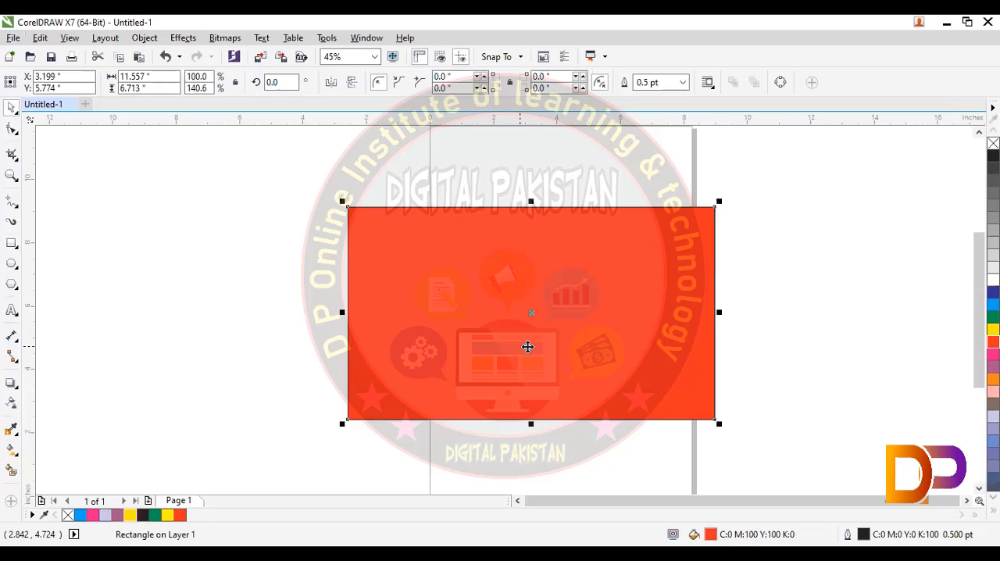
pyautogui.press('Right')
pyautogui.click(241, 328)
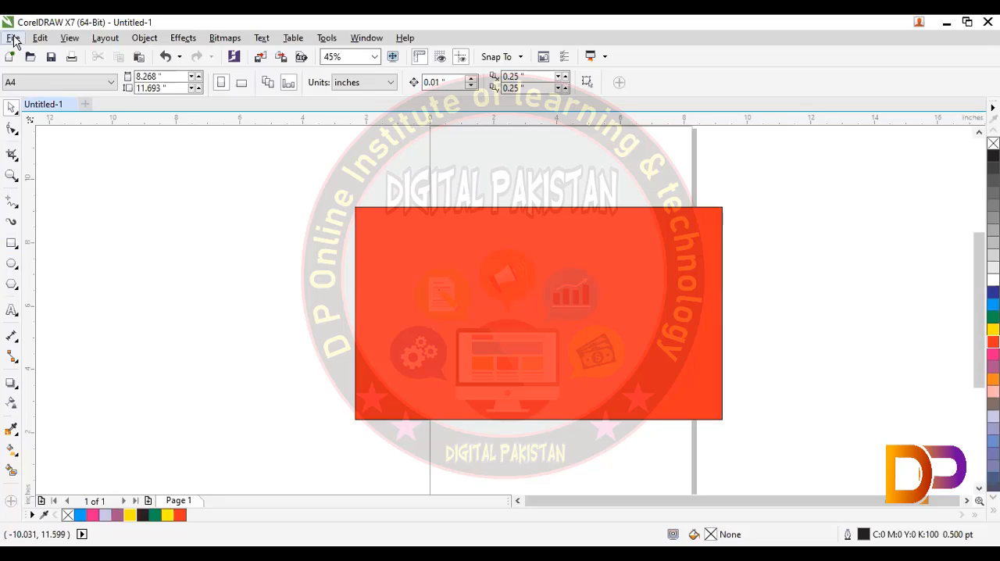
# - Save the drawing to the Desktop as a Version 17.0 CDR file named test
pyautogui.hotkey('alt', 'f')
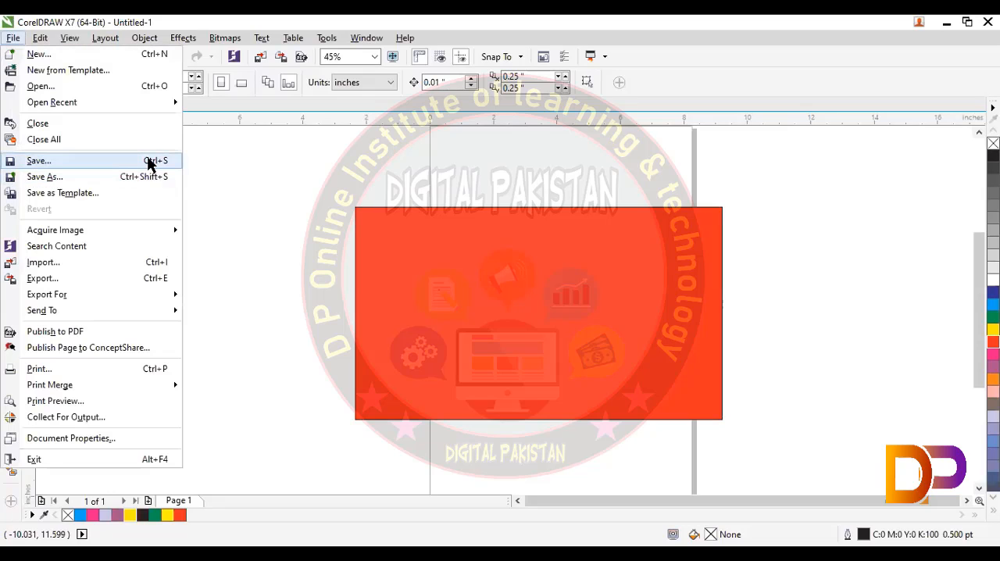
pyautogui.click(389, 214)
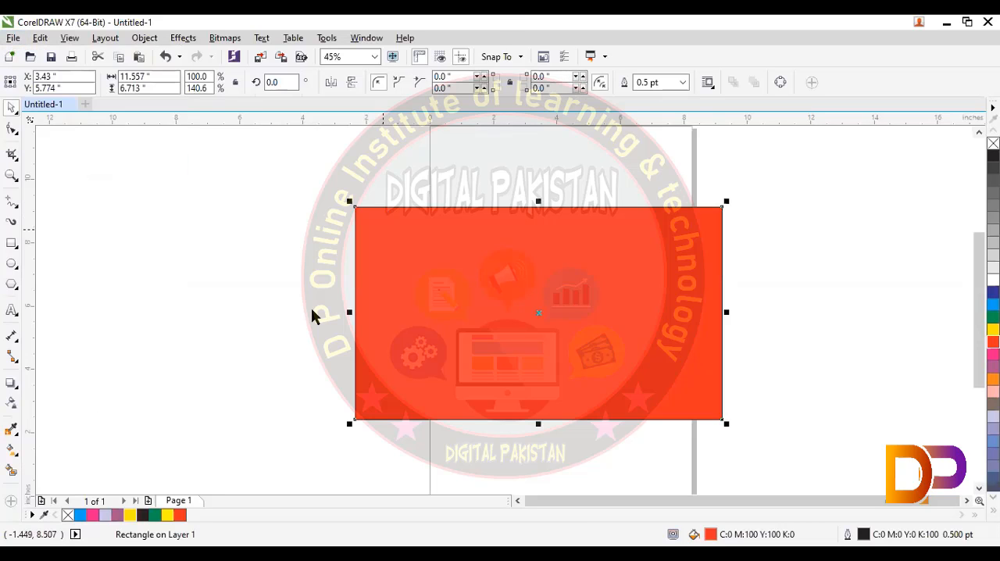
pyautogui.hotkey('ctrl', 's')
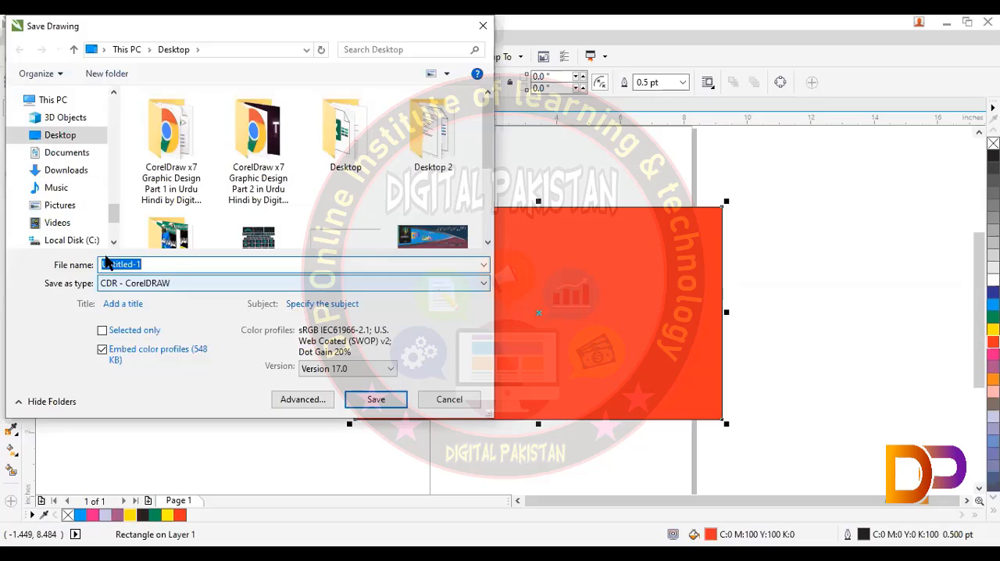
pyautogui.click(97, 139)
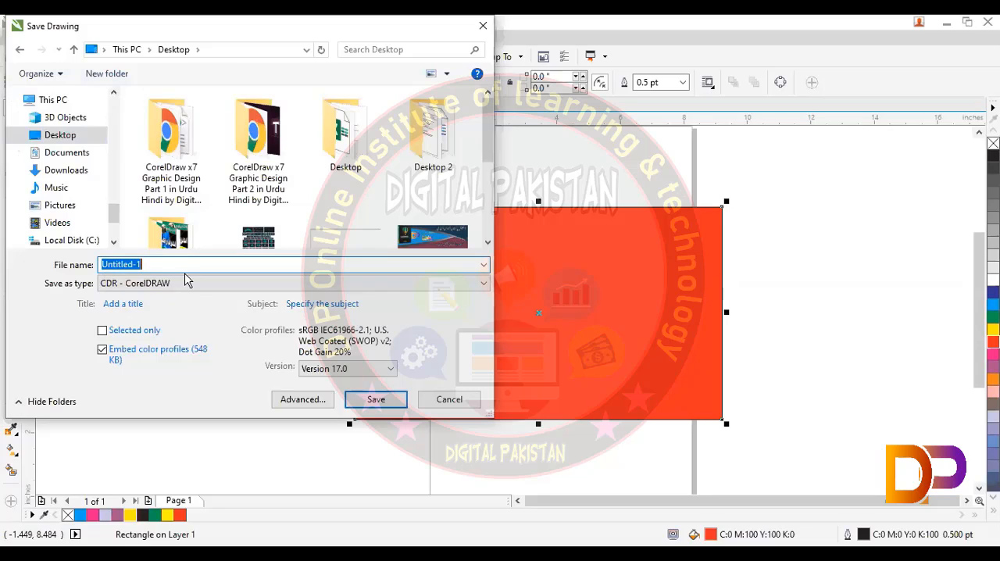
pyautogui.write('1')
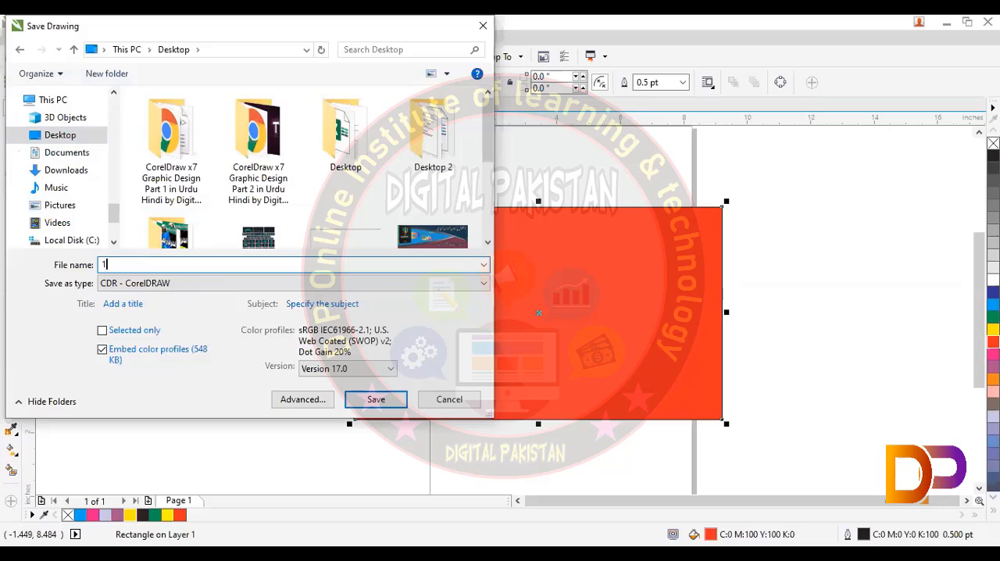
pyautogui.write('11111111111111111111111111111111')
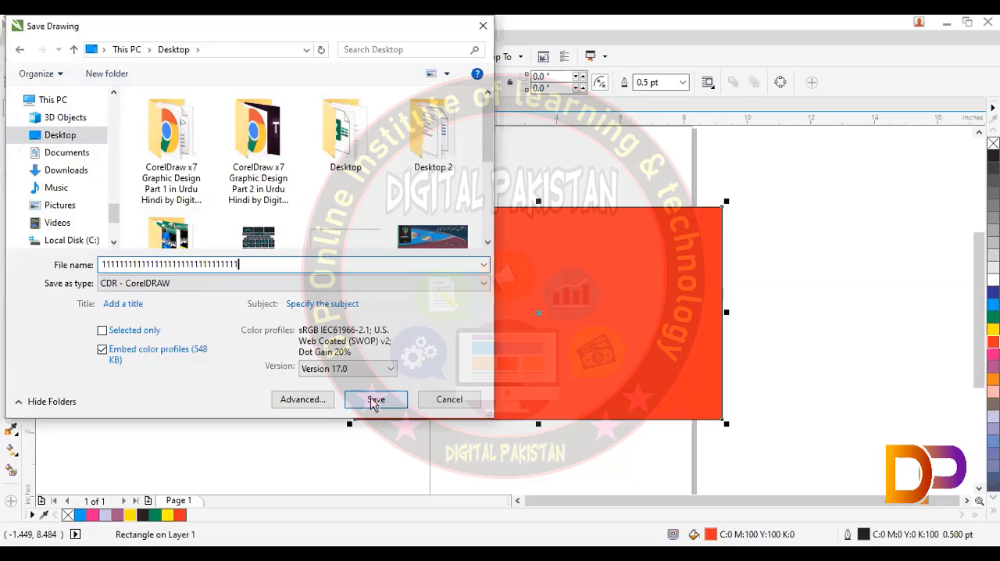
pyautogui.click(374, 402)
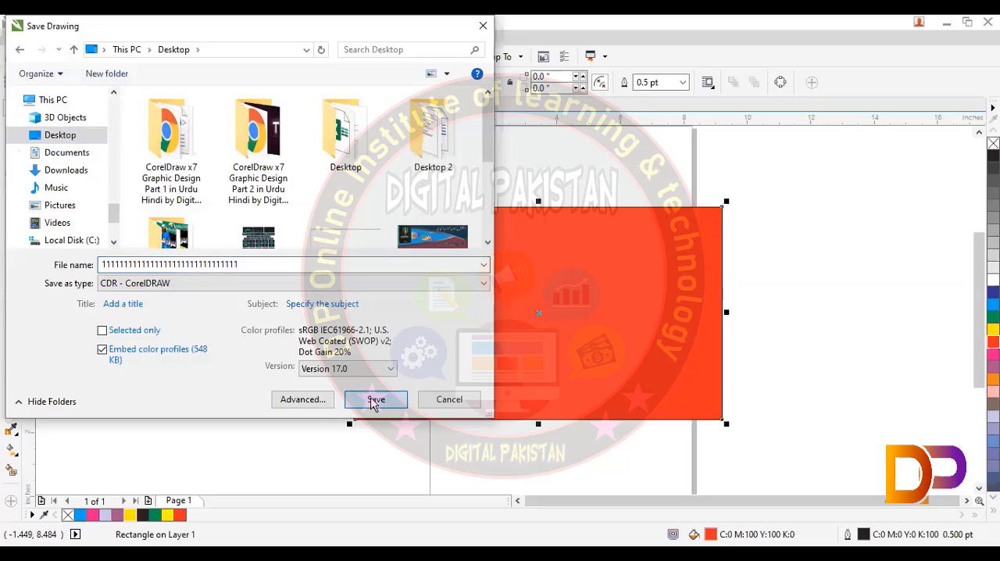
pyautogui.doubleClick(195, 264)
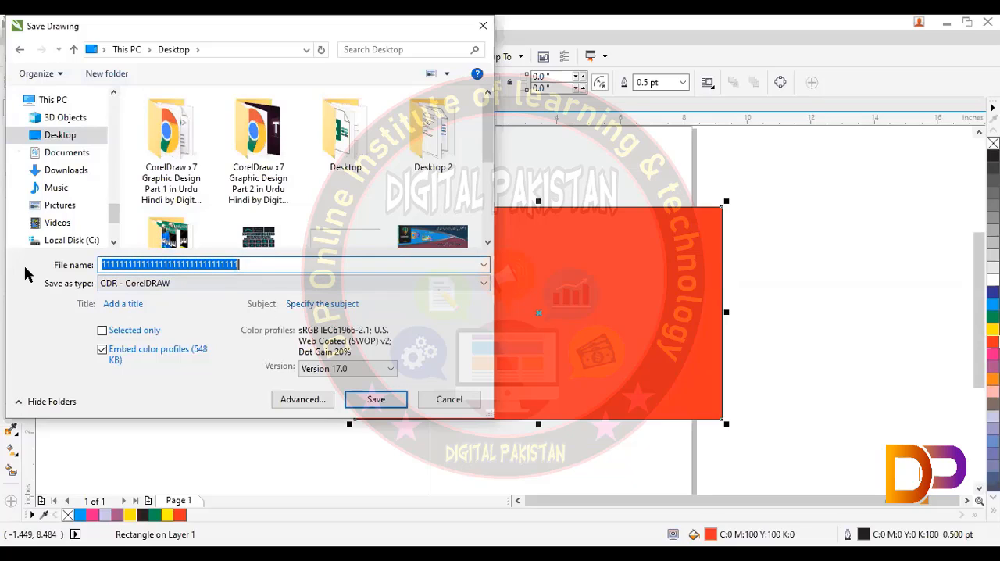
pyautogui.write('test')
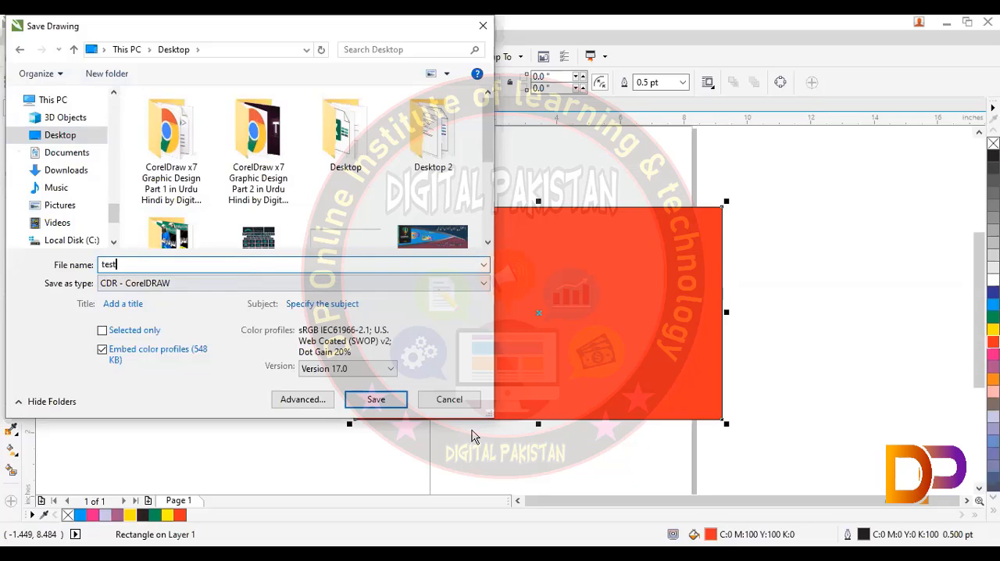
pyautogui.click(383, 402)
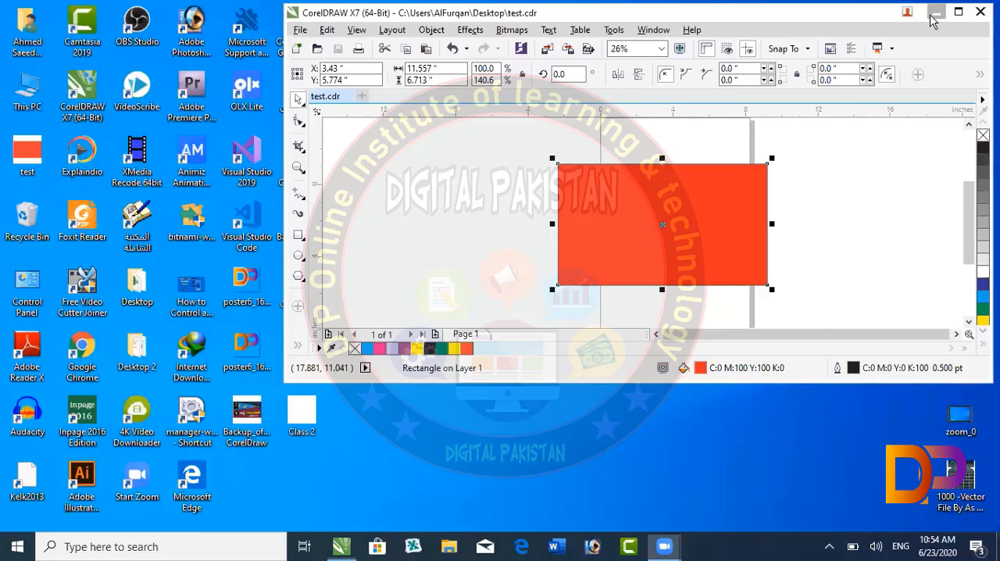
# - Show the desktop, move the saved test file to the empty area near the zip archives, and return to the maximized CorelDRAW window
pyautogui.click(935, 13)
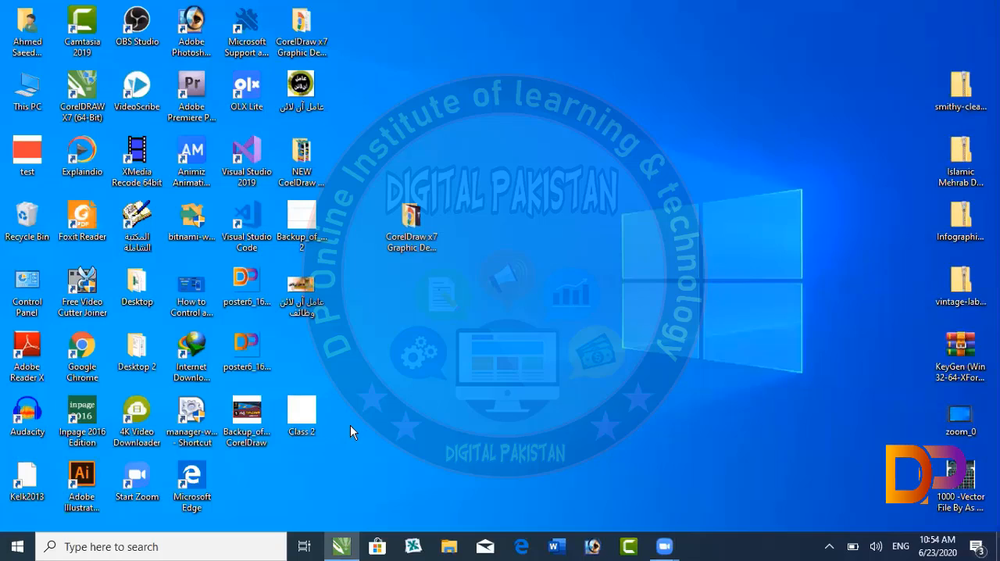
pyautogui.moveTo(33, 160); pyautogui.dragTo(732, 158)
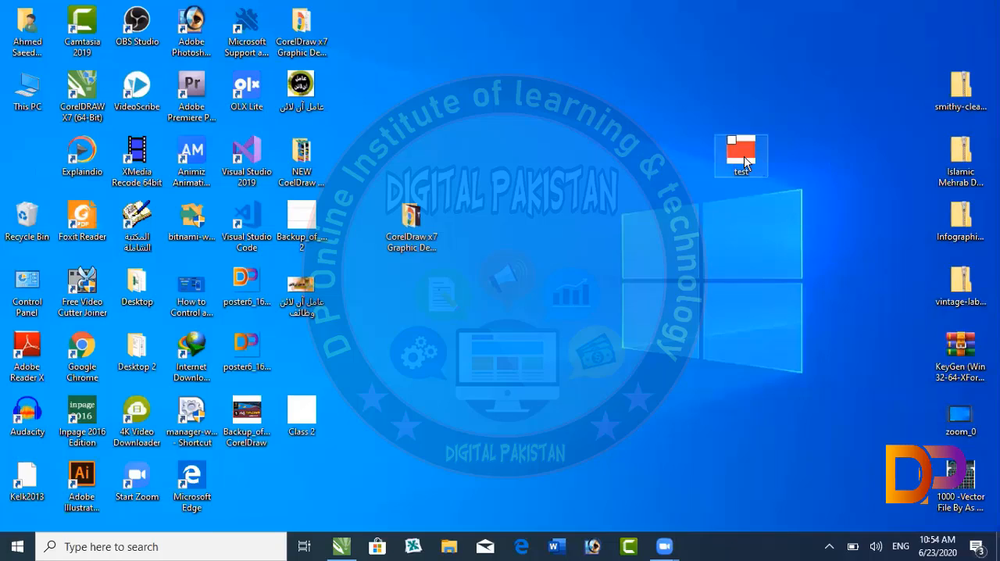
pyautogui.click(627, 298)
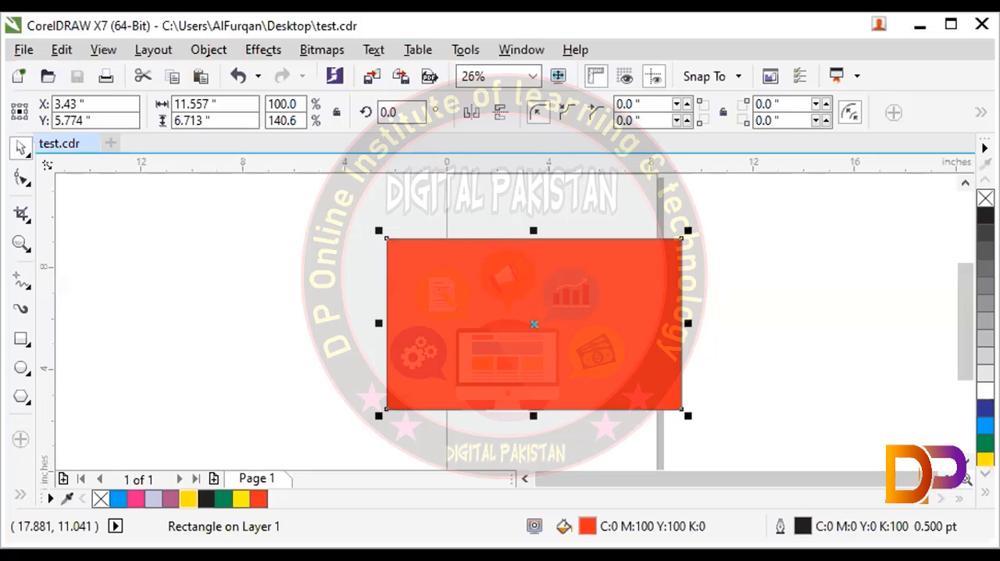
pyautogui.click(866, 186)
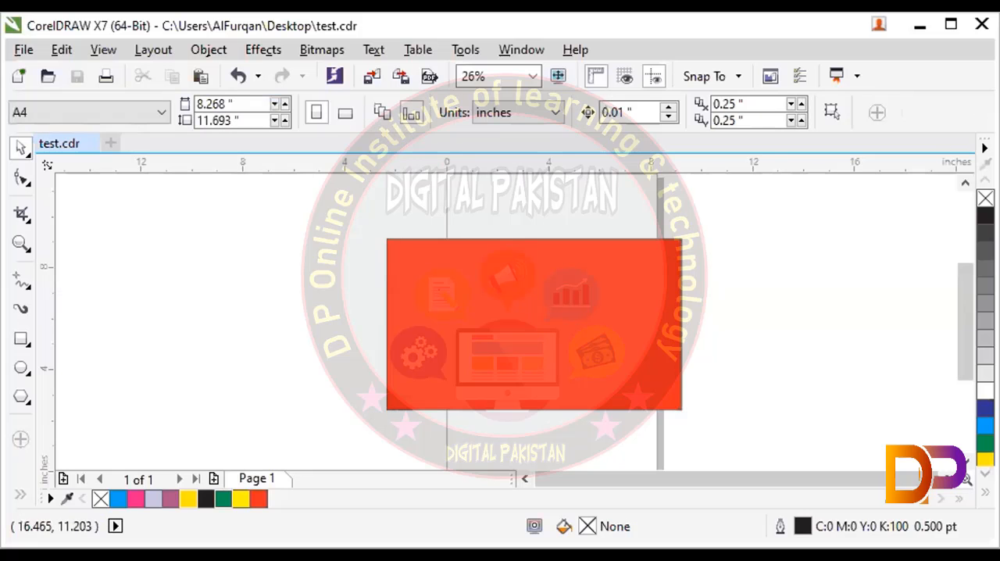
pyautogui.click(943, 23)
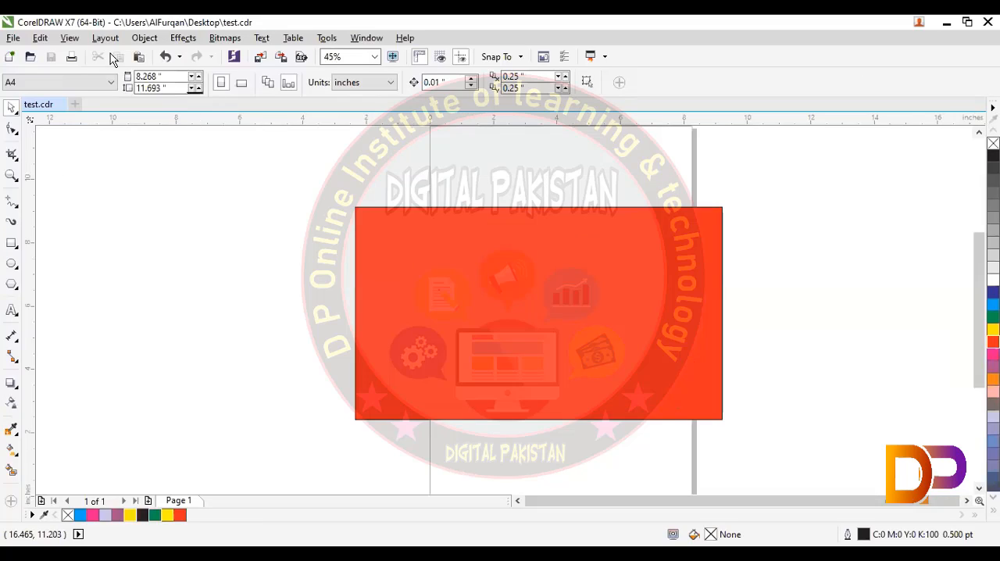
pyautogui.click(19, 42)
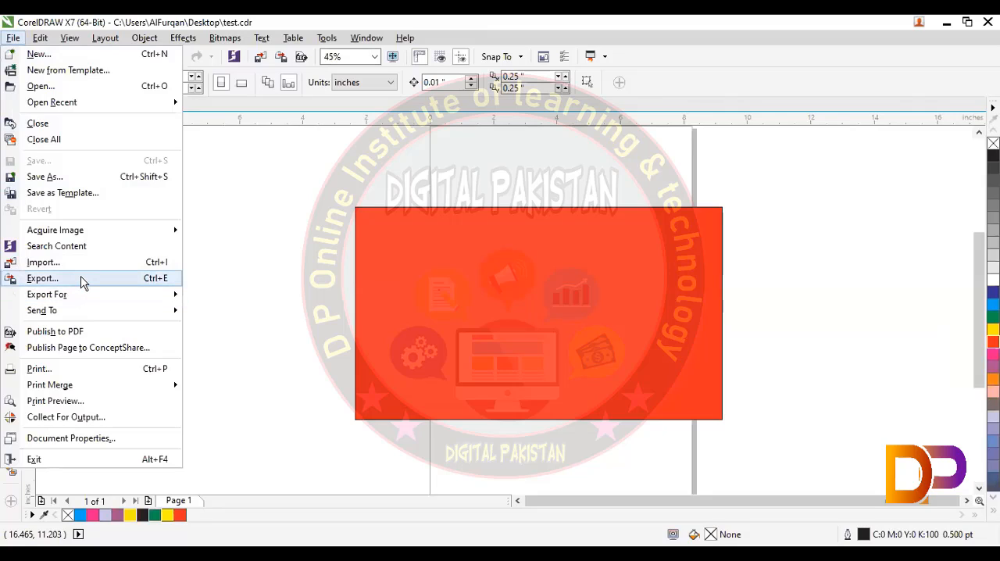
pyautogui.click(223, 239)
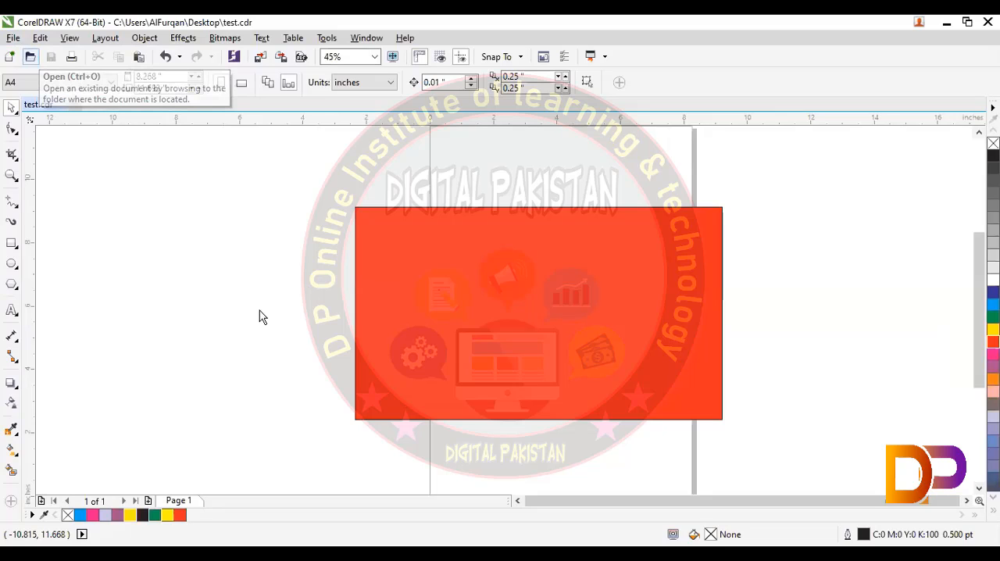
# - Scallop all four corners of the red rectangle to about 1.64 in and move its center to about X -1.09, Y 6.54 in
pyautogui.click(386, 266)
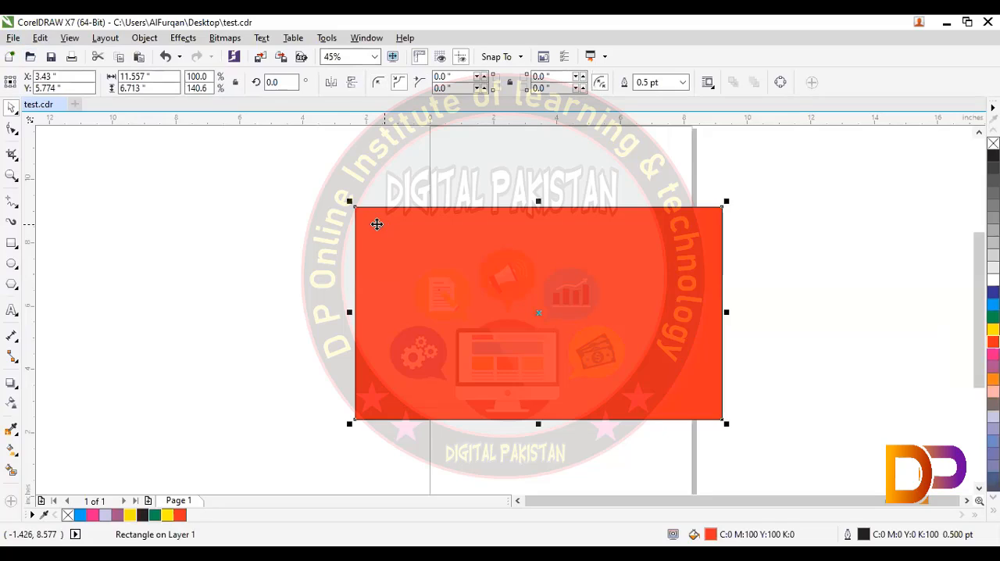
pyautogui.click(14, 131)
pyautogui.moveTo(351, 204); pyautogui.dragTo(407, 239)
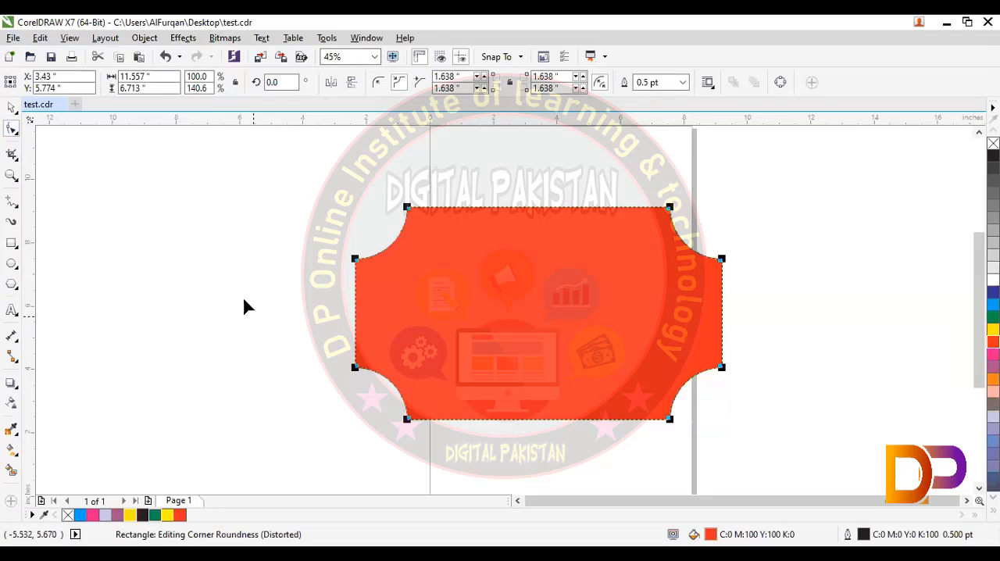
pyautogui.click(20, 111)
pyautogui.moveTo(454, 320); pyautogui.dragTo(310, 295)
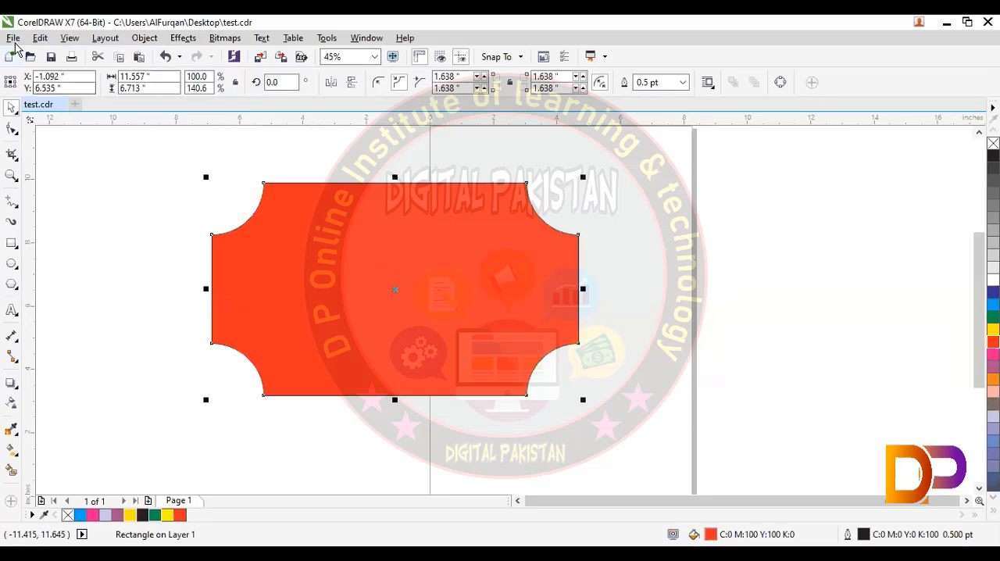
# - Export the drawing to the Desktop as a JPEG named test, using the RGB Color (24-bit) mode
pyautogui.click(13, 39)
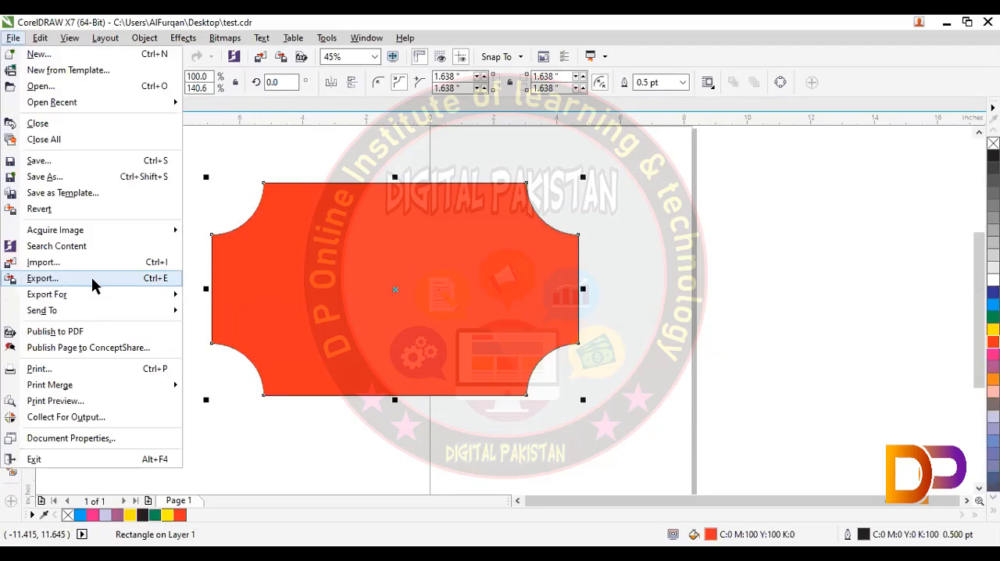
pyautogui.click(123, 283)
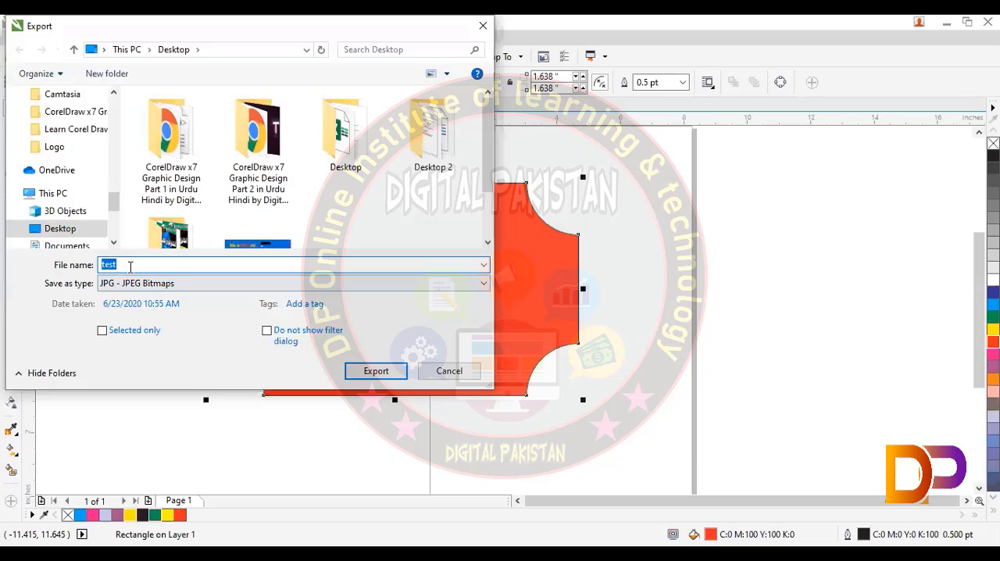
pyautogui.click(368, 372)
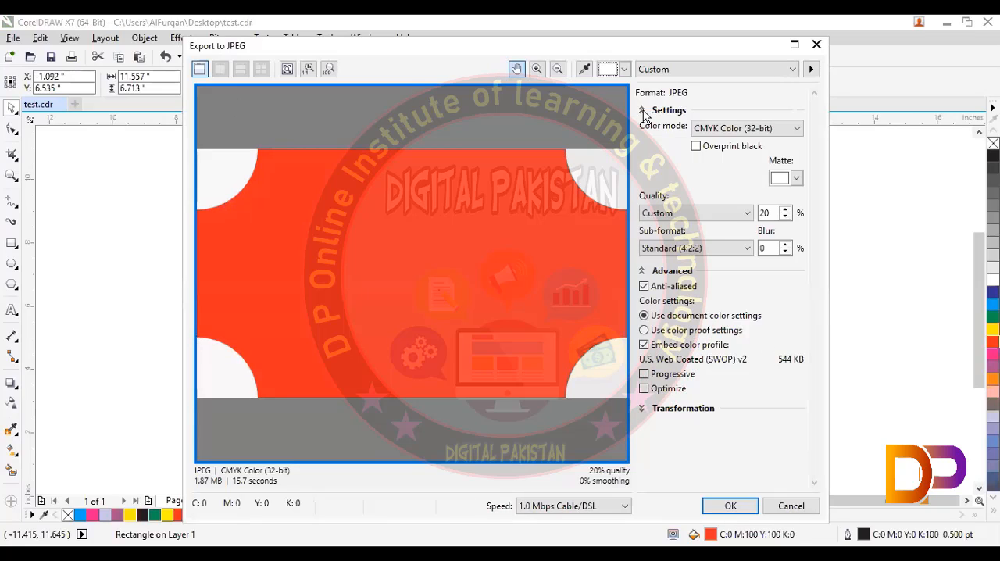
pyautogui.click(665, 73)
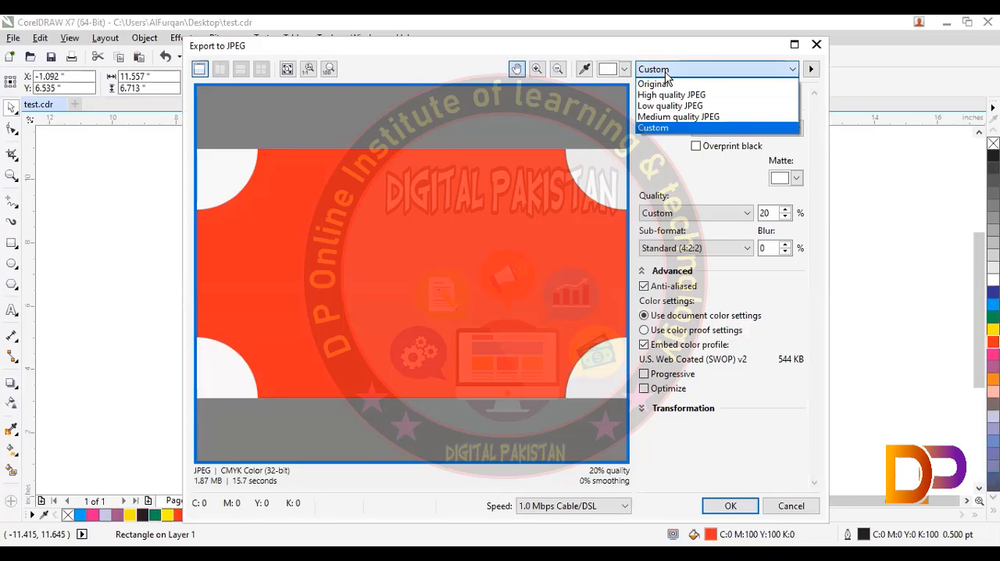
pyautogui.click(702, 106)
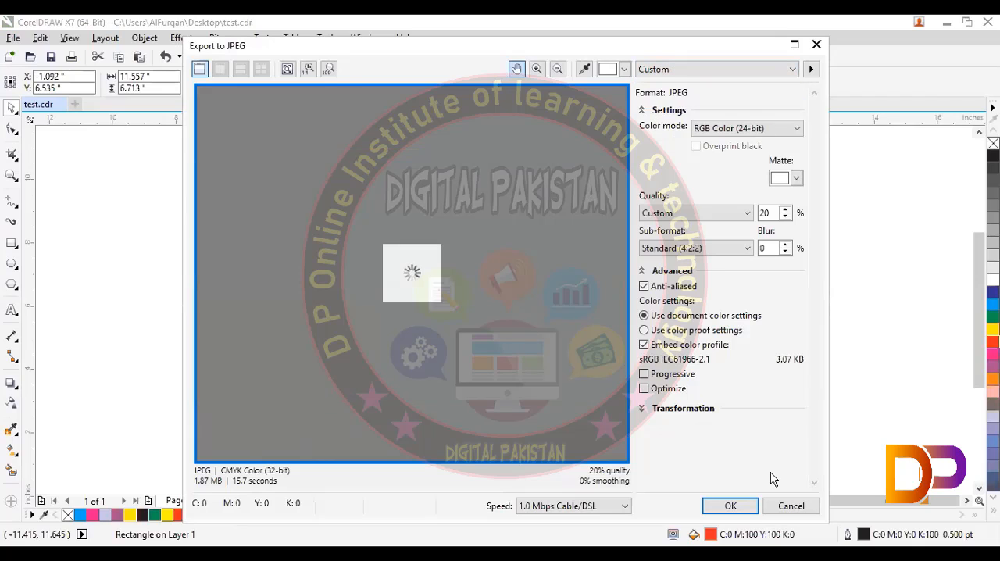
pyautogui.press('Return')
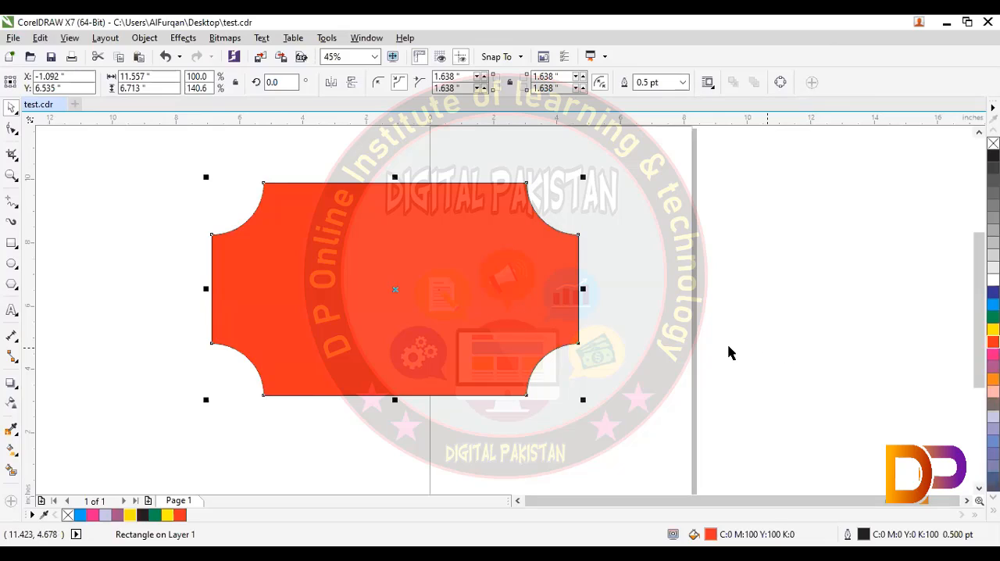
# - Switch to Photos to view the exported test.jpg, open its editing view with the crop, filter and adjustment options, and close it
pyautogui.click(730, 352)
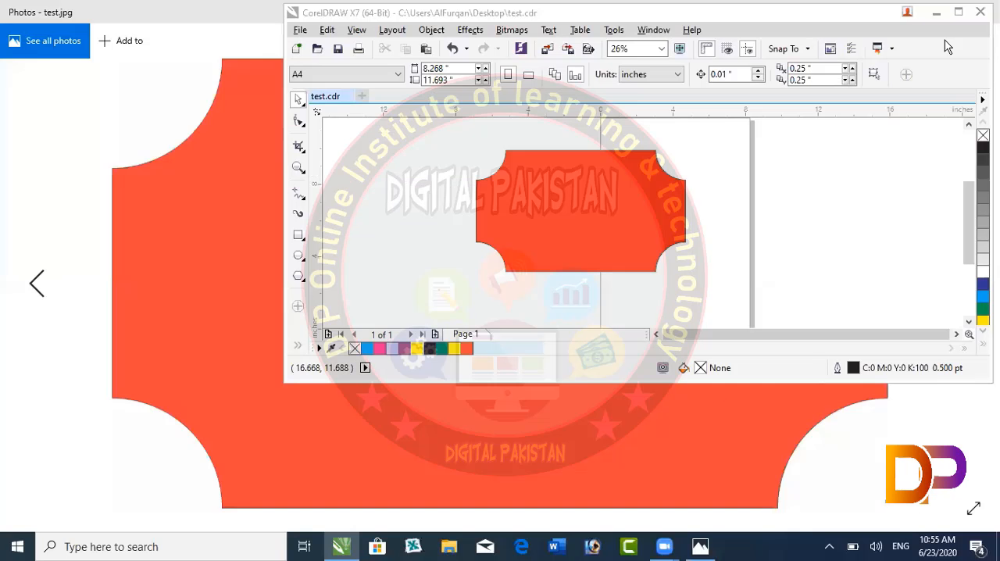
pyautogui.click(940, 12)
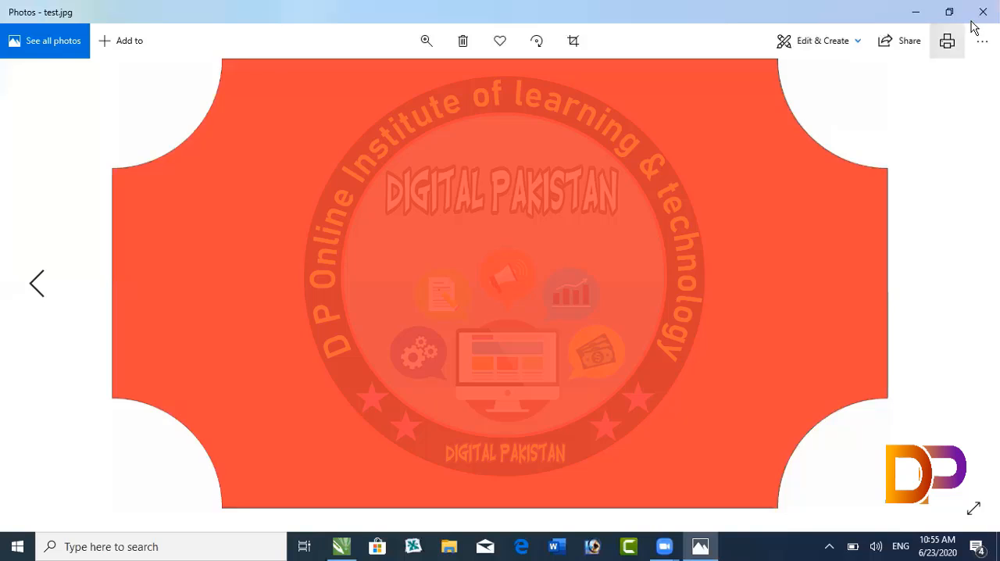
pyautogui.click(915, 13)
pyautogui.doubleClick(521, 233)
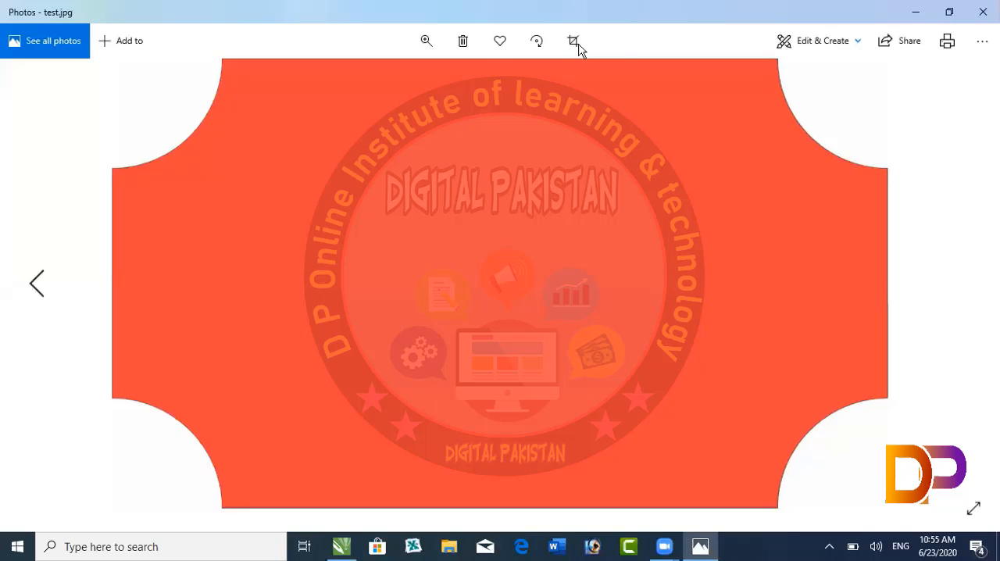
pyautogui.click(576, 44)
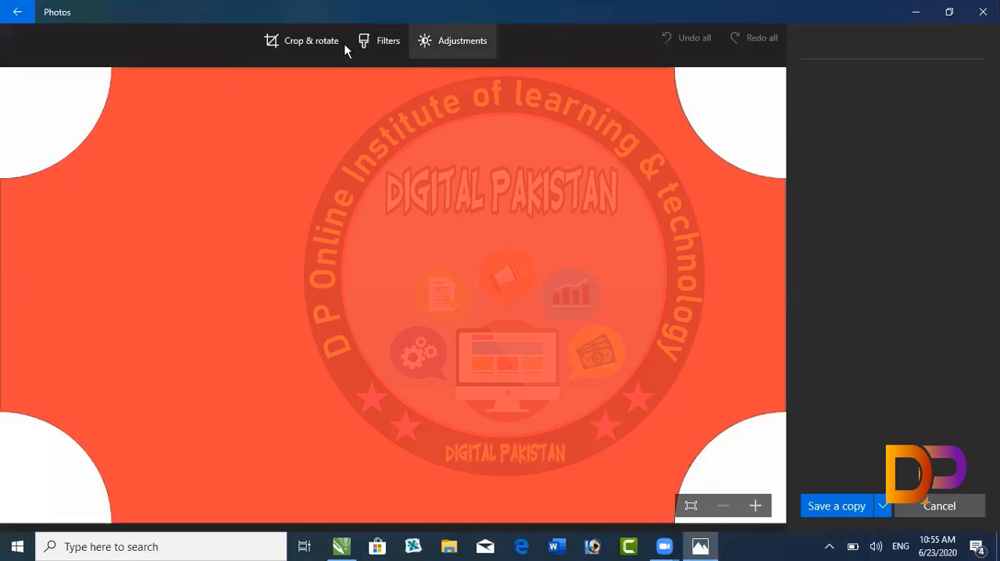
pyautogui.click(983, 12)
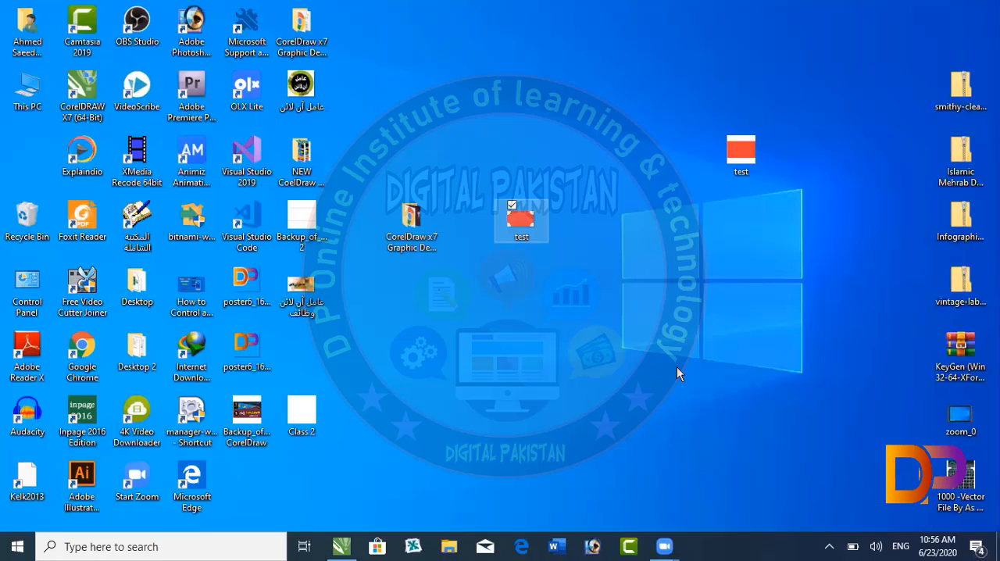
# - Return to the maximized CorelDRAW window and delete the scalloped red rectangle
pyautogui.click(350, 537)
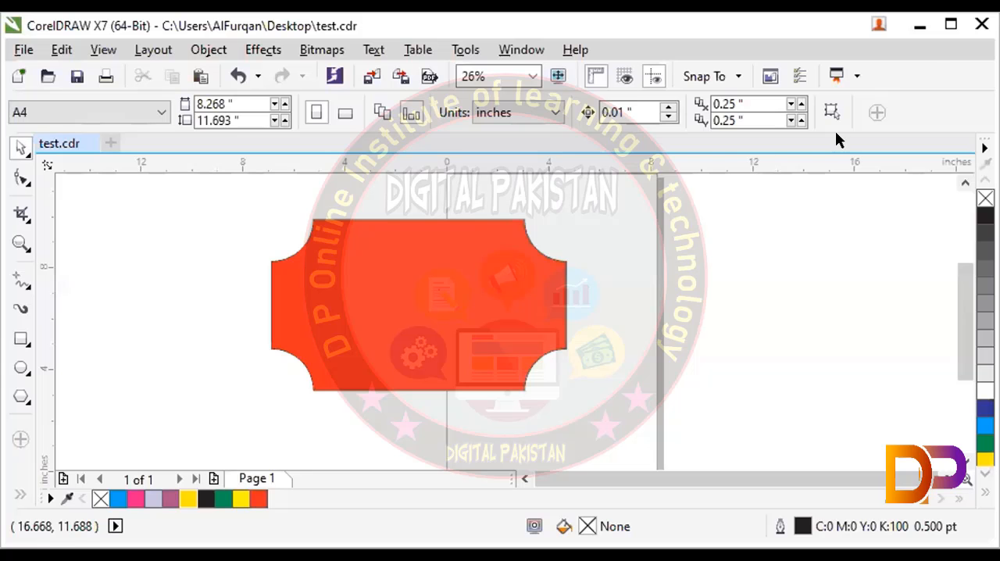
pyautogui.click(951, 22)
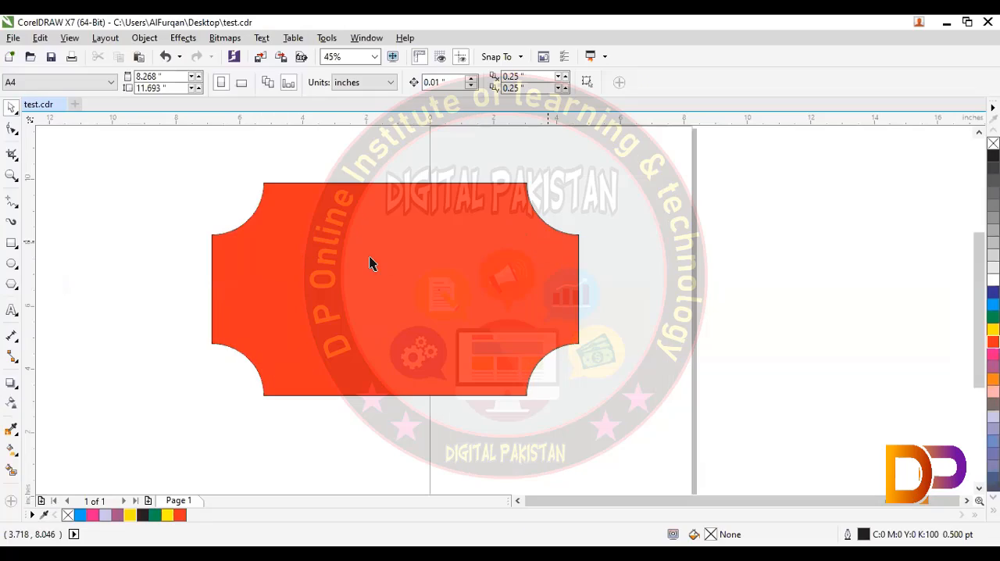
pyautogui.click(369, 257)
pyautogui.press('Delete')
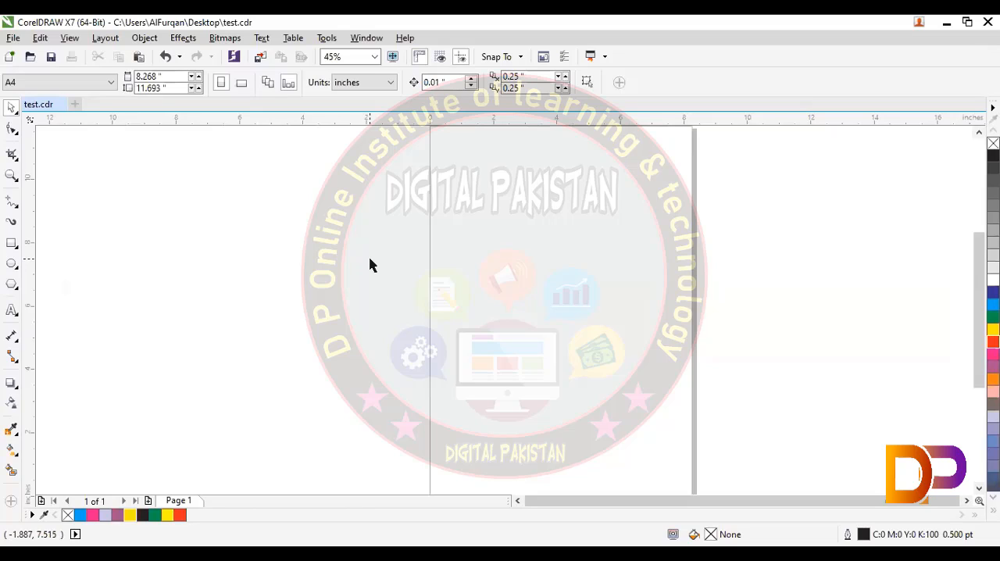
# - Show the desktop and move the test CDR file closer to the exported test JPEG, leaving neither selected
pyautogui.click(946, 23)
pyautogui.moveTo(740, 172); pyautogui.dragTo(629, 229)
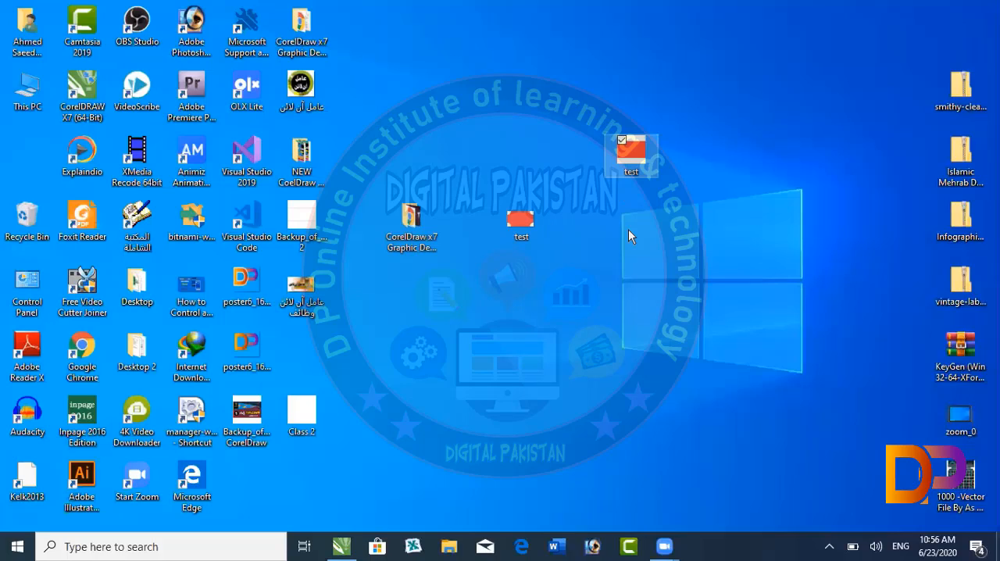
pyautogui.click(539, 226)
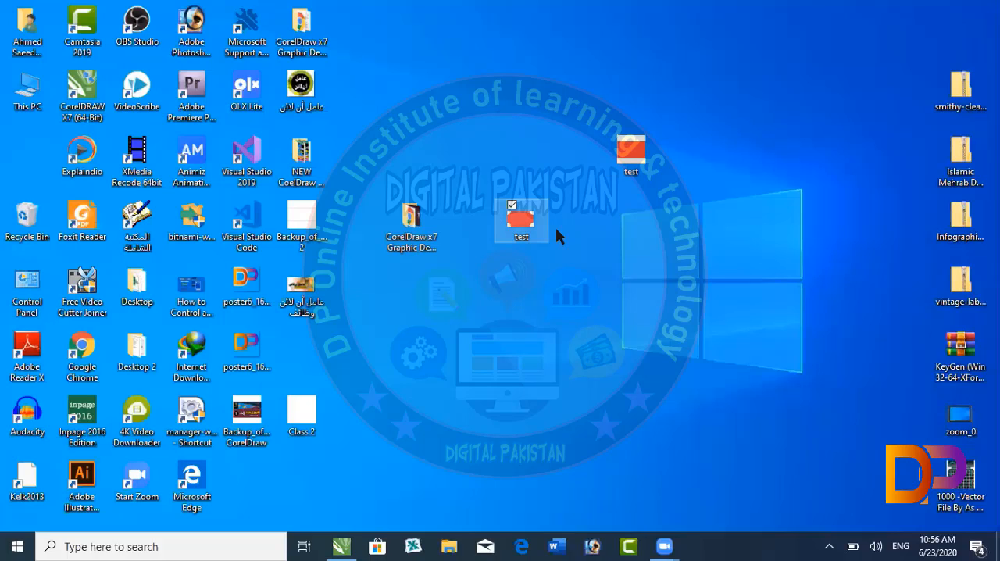
pyautogui.click(670, 162)
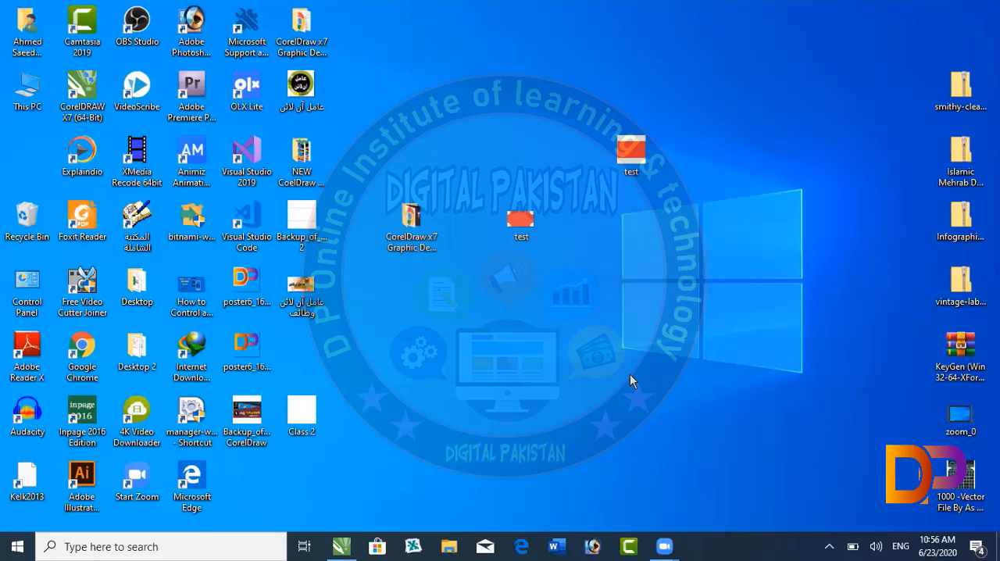